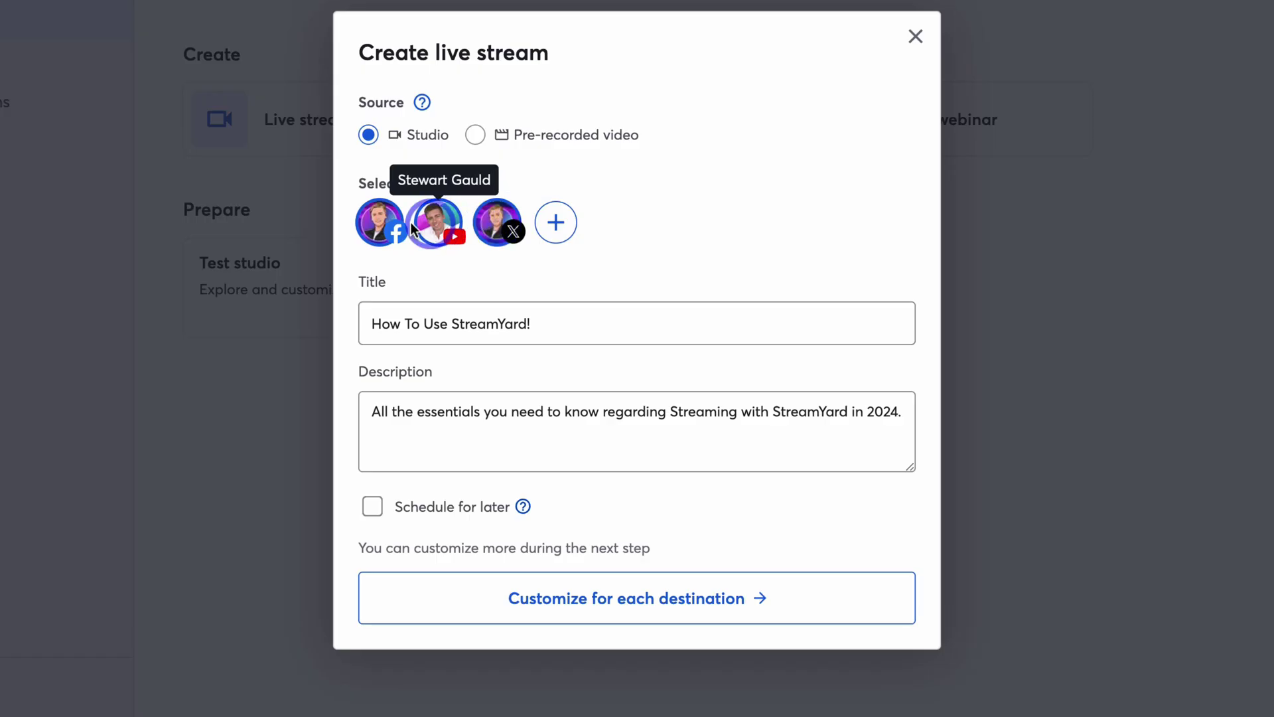
Step: Open the list of destination types for the stream
{"action": "left_click", "coordinate": [558, 224]}
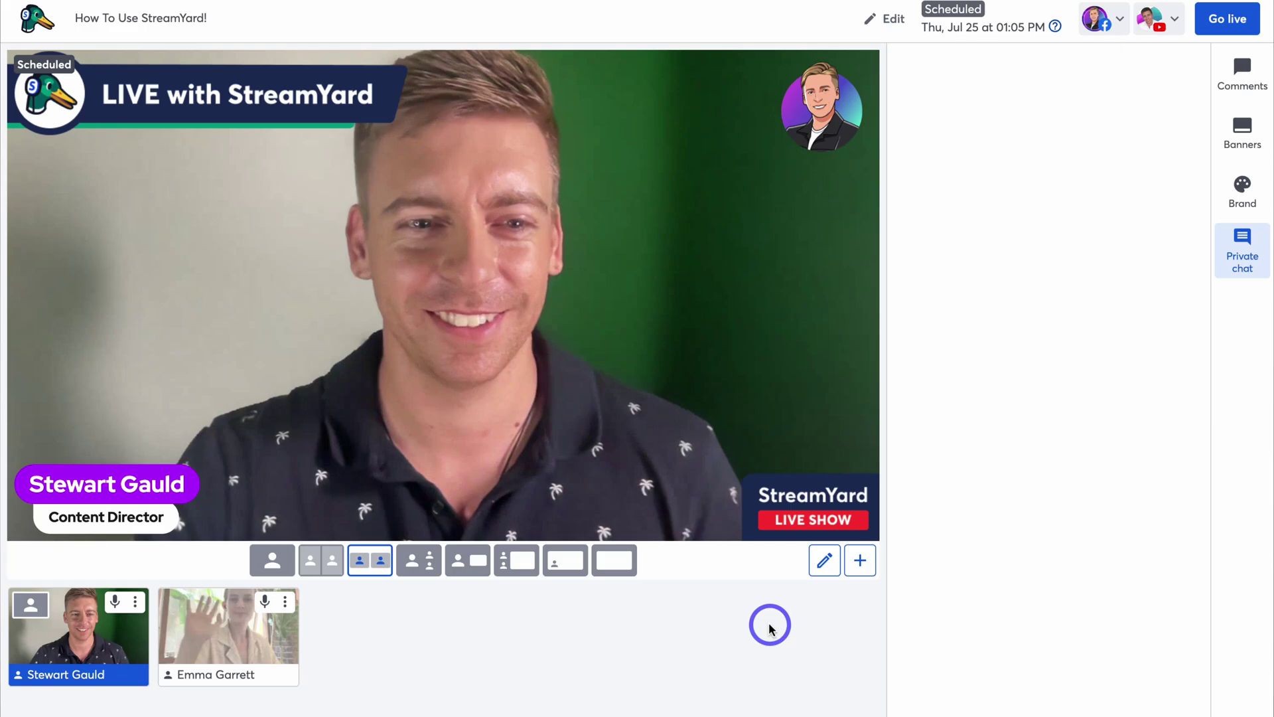
Step: Add the second guest to the stage and switch to the side-by-side Group layout
{"action": "left_click", "coordinate": [247, 639]}
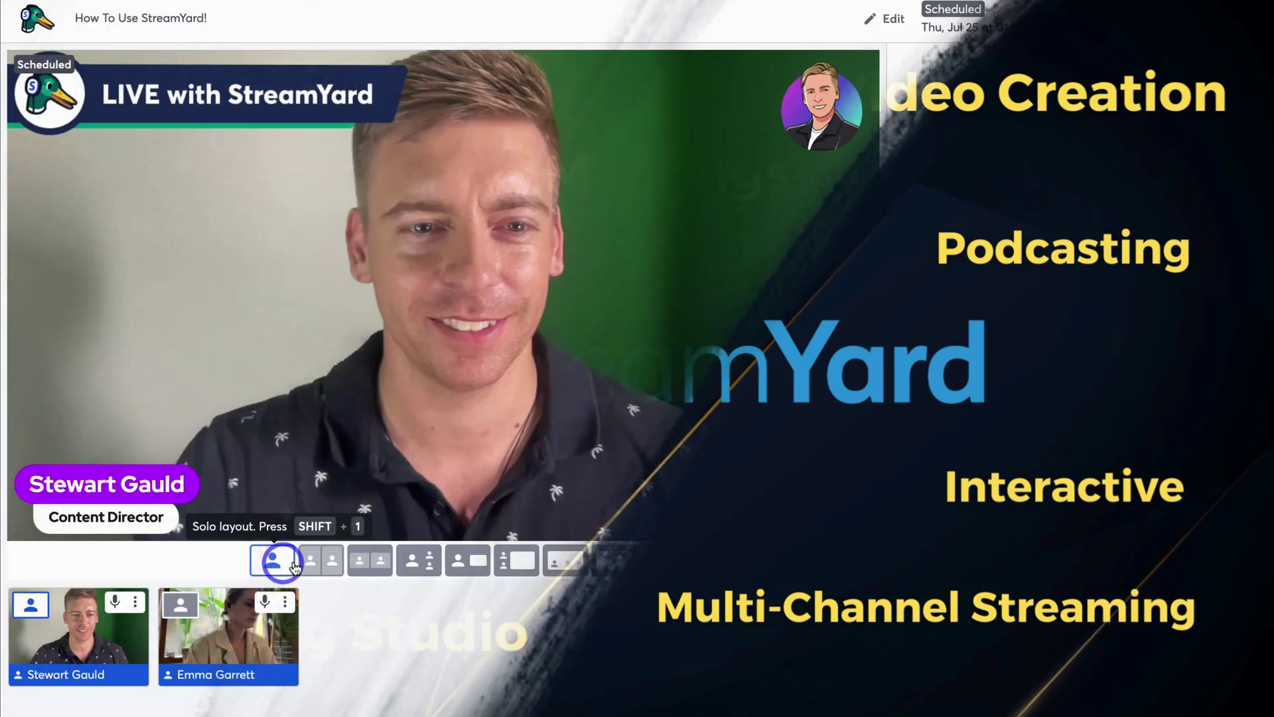
{"action": "left_click", "coordinate": [321, 560]}
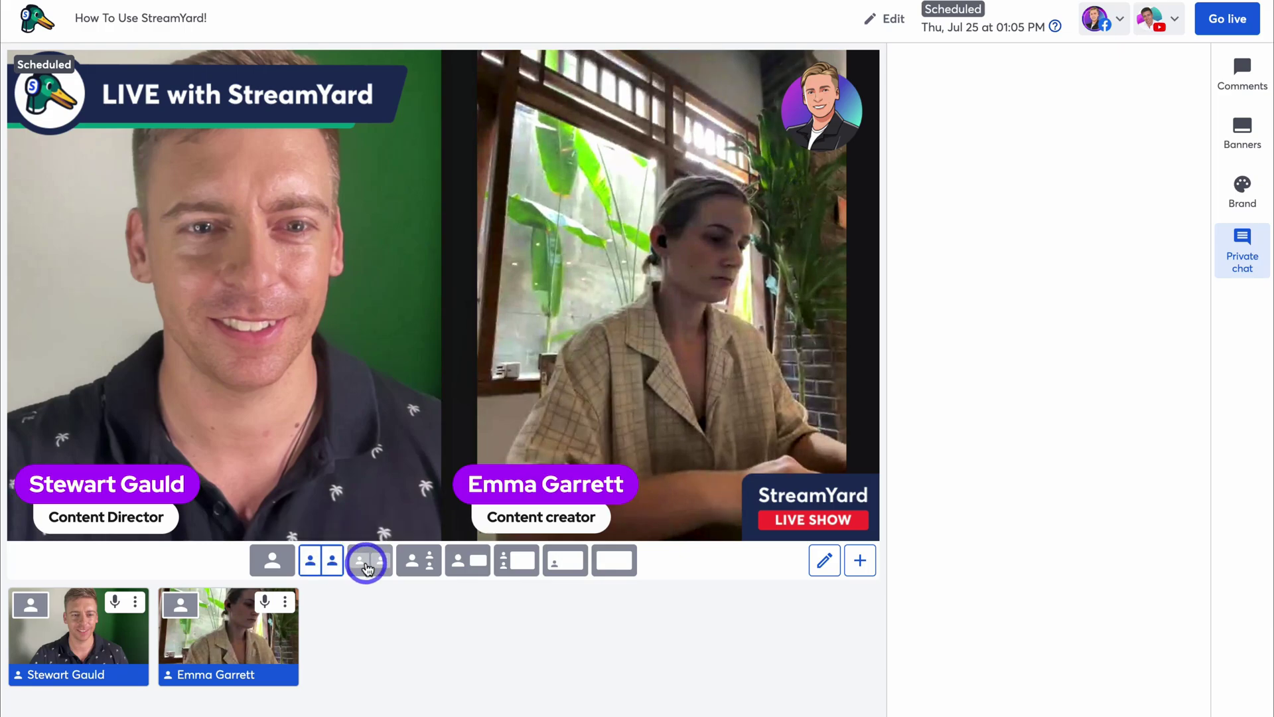
{"action": "left_click", "coordinate": [368, 567]}
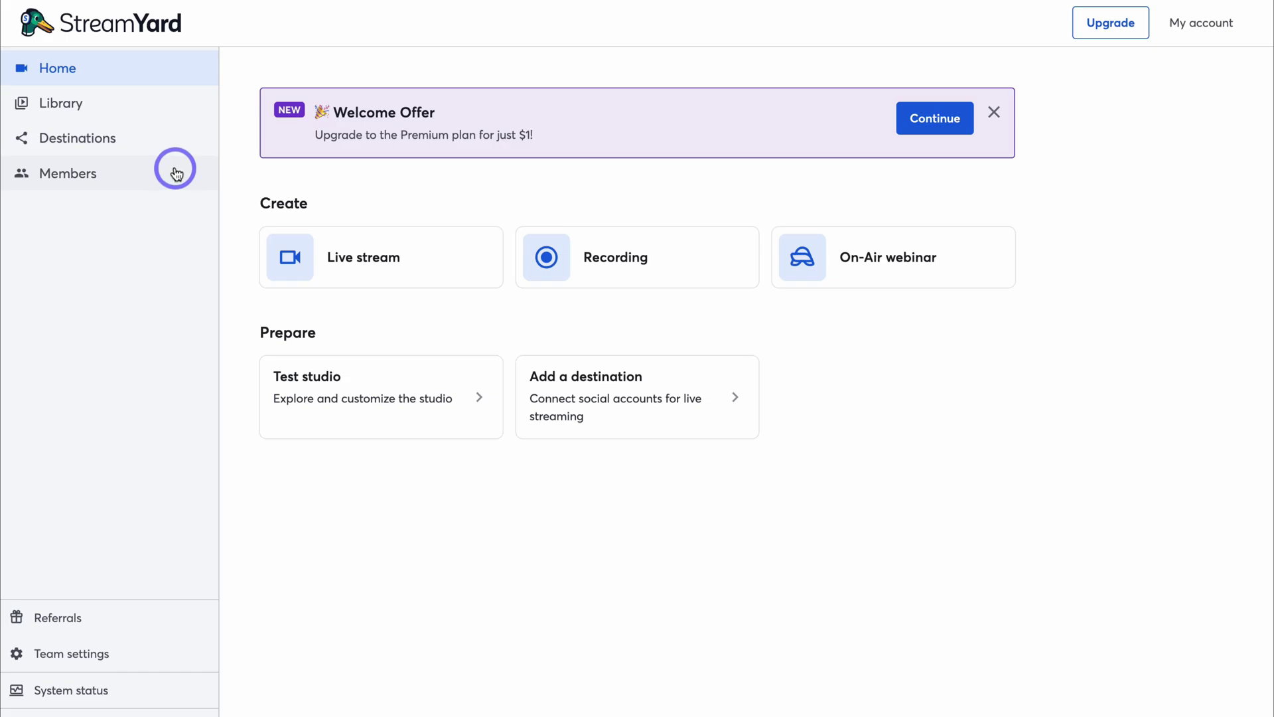
Step: Check the connected Destinations, then start a new live stream from Home
{"action": "left_click", "coordinate": [175, 147]}
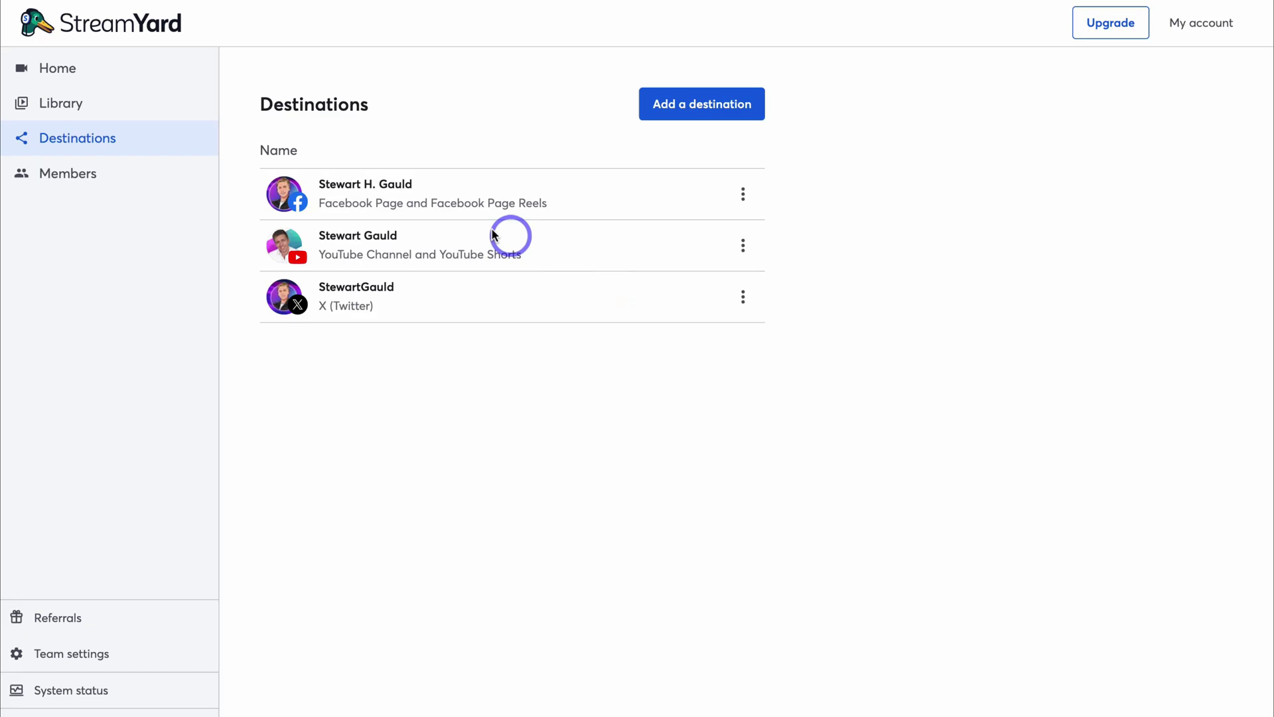
{"action": "left_click", "coordinate": [159, 71]}
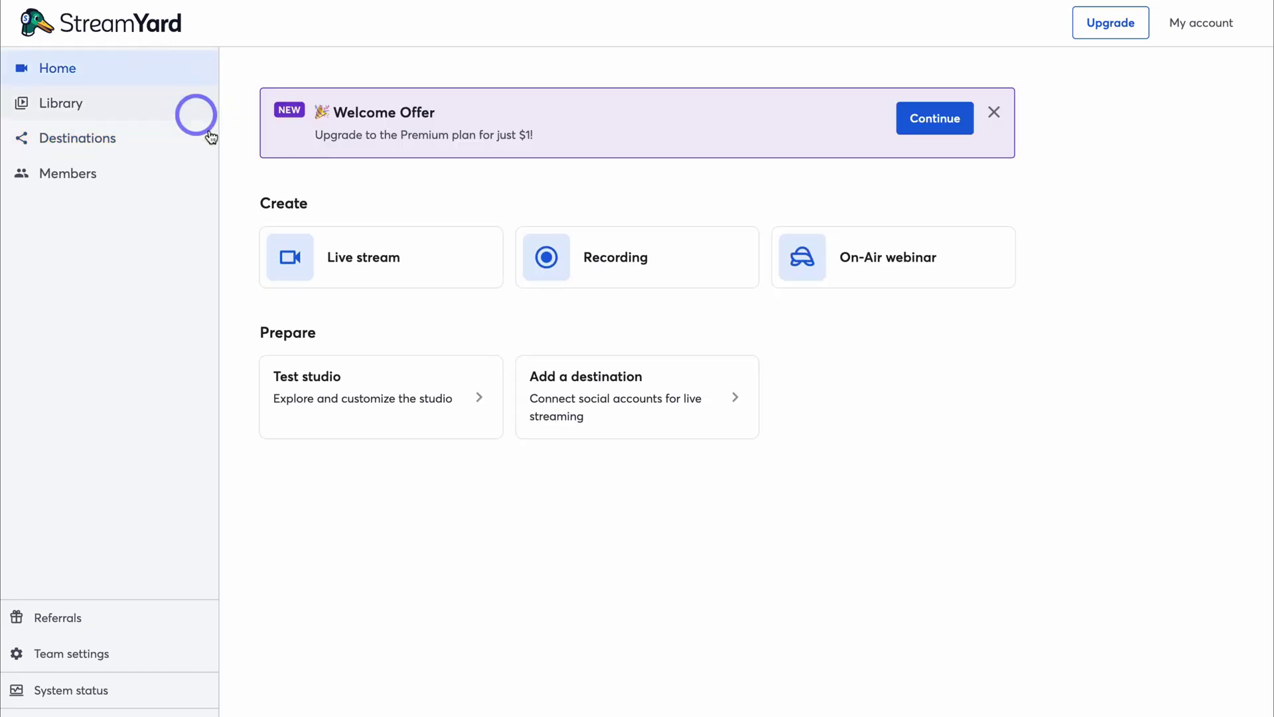
{"action": "left_click", "coordinate": [432, 257]}
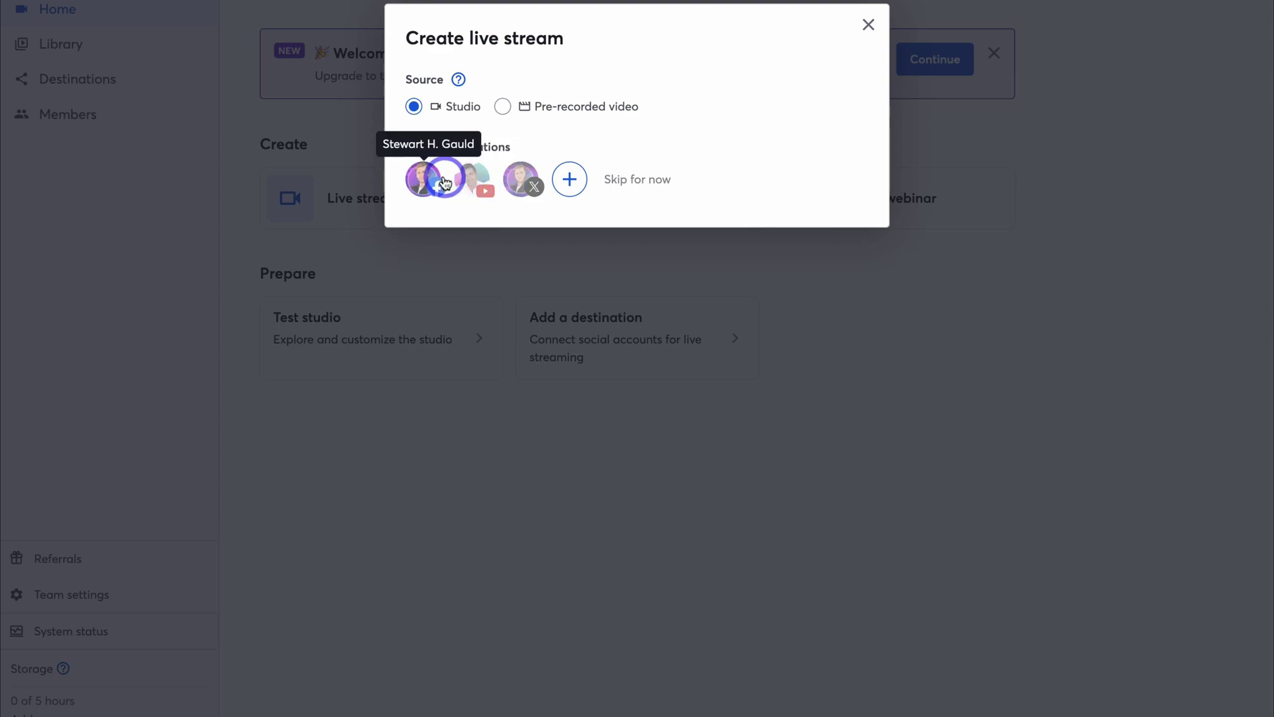
Step: Target Facebook, YouTube and X, titled 'How To Use StreamYard!' with a short description
{"action": "left_click", "coordinate": [422, 181]}
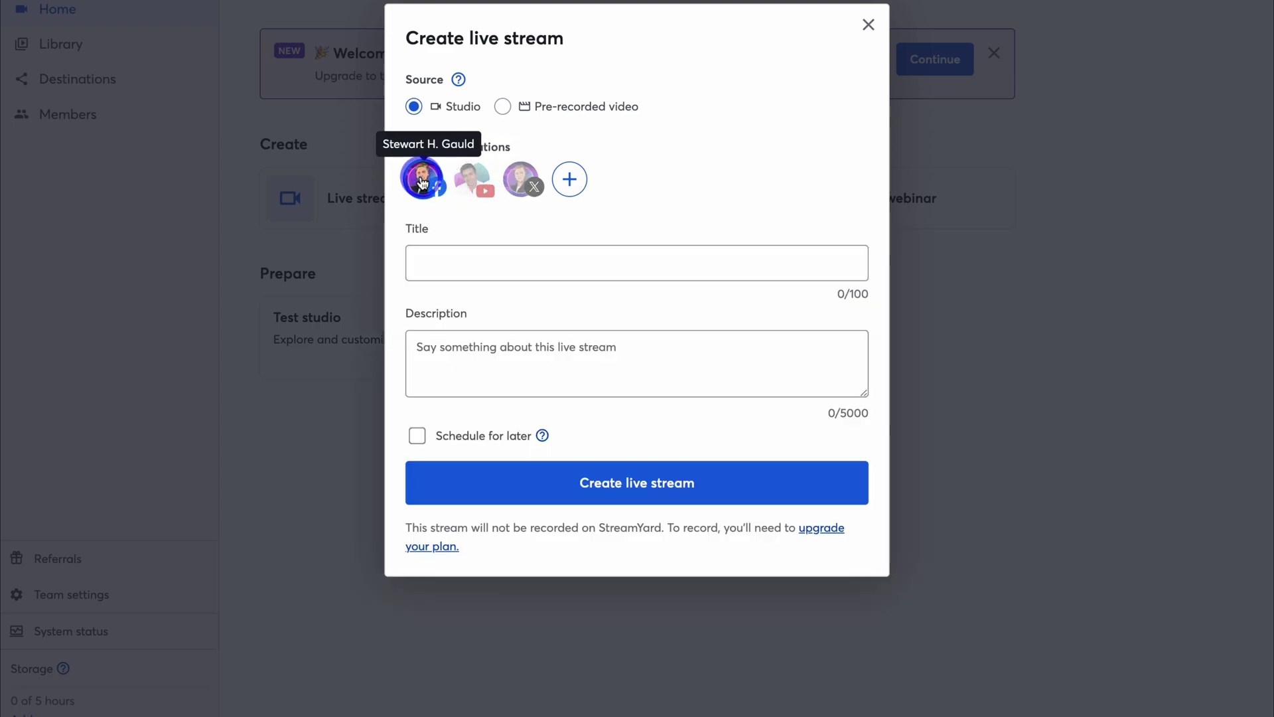
{"action": "left_click", "coordinate": [437, 223]}
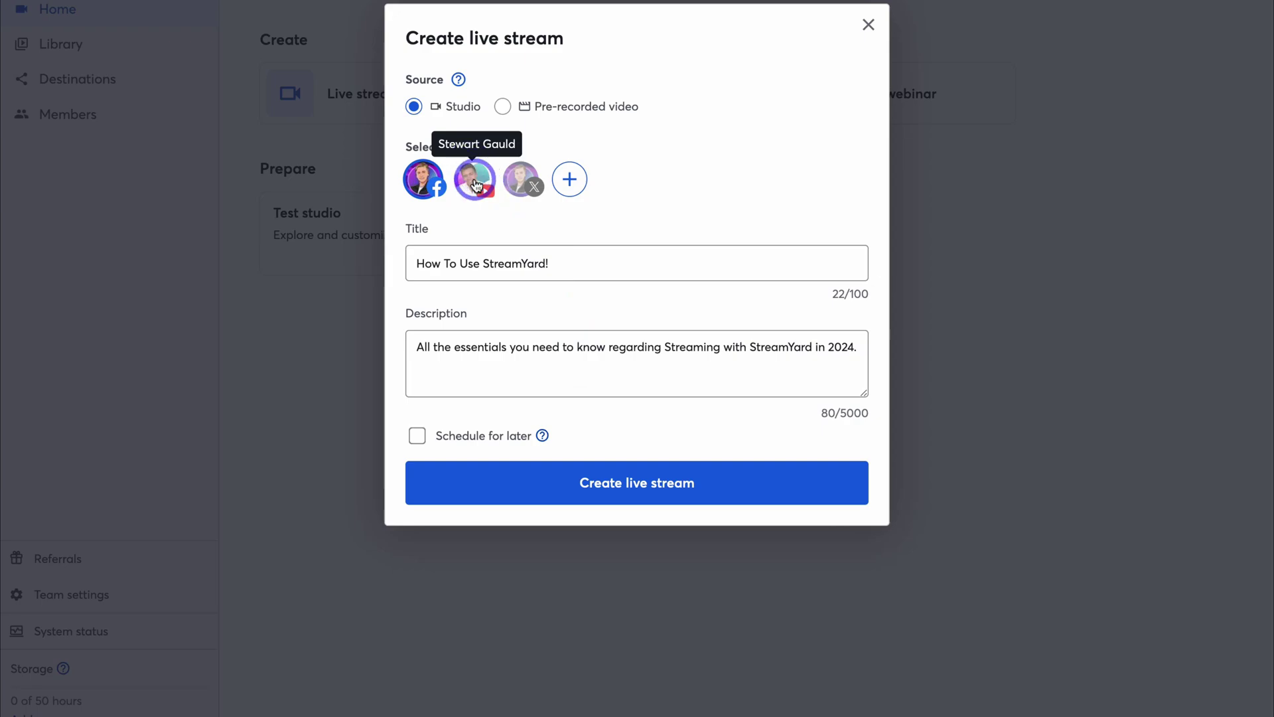
{"action": "left_click", "coordinate": [475, 184]}
{"action": "left_click", "coordinate": [521, 185]}
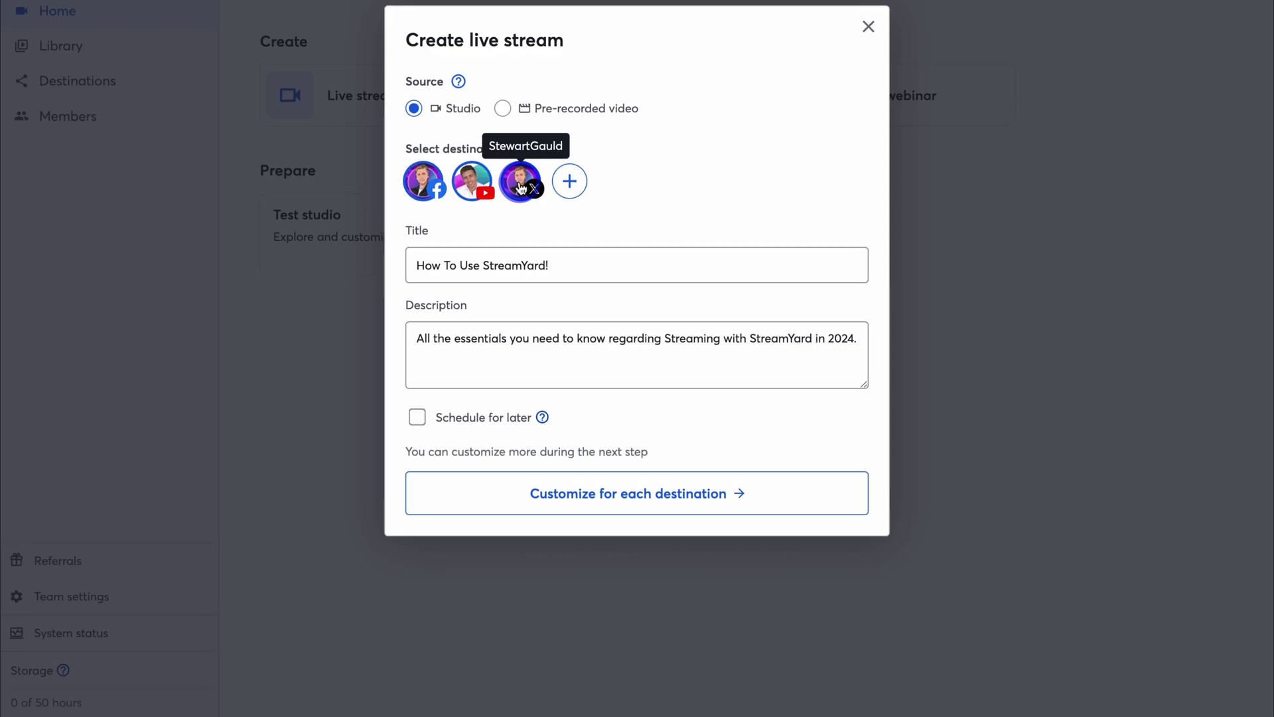
Step: Schedule the stream for later, with a start date of Jul 25
{"action": "left_click", "coordinate": [571, 181]}
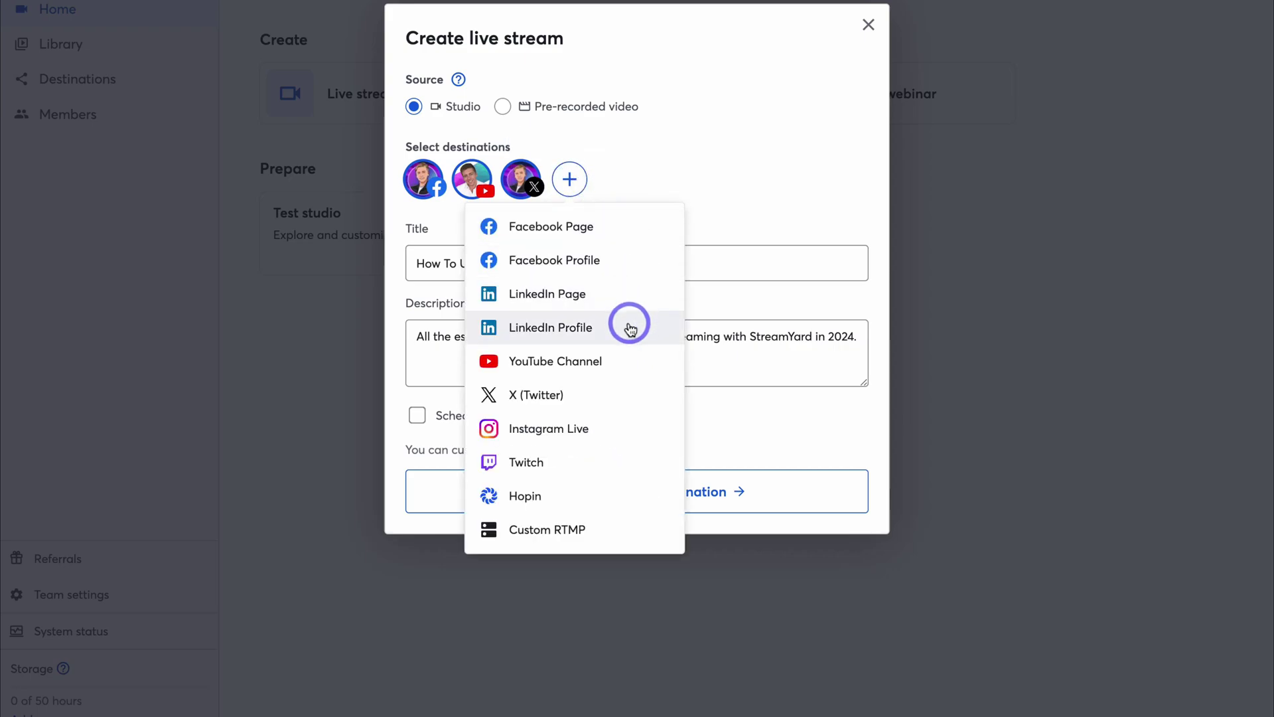
{"action": "left_click", "coordinate": [682, 178]}
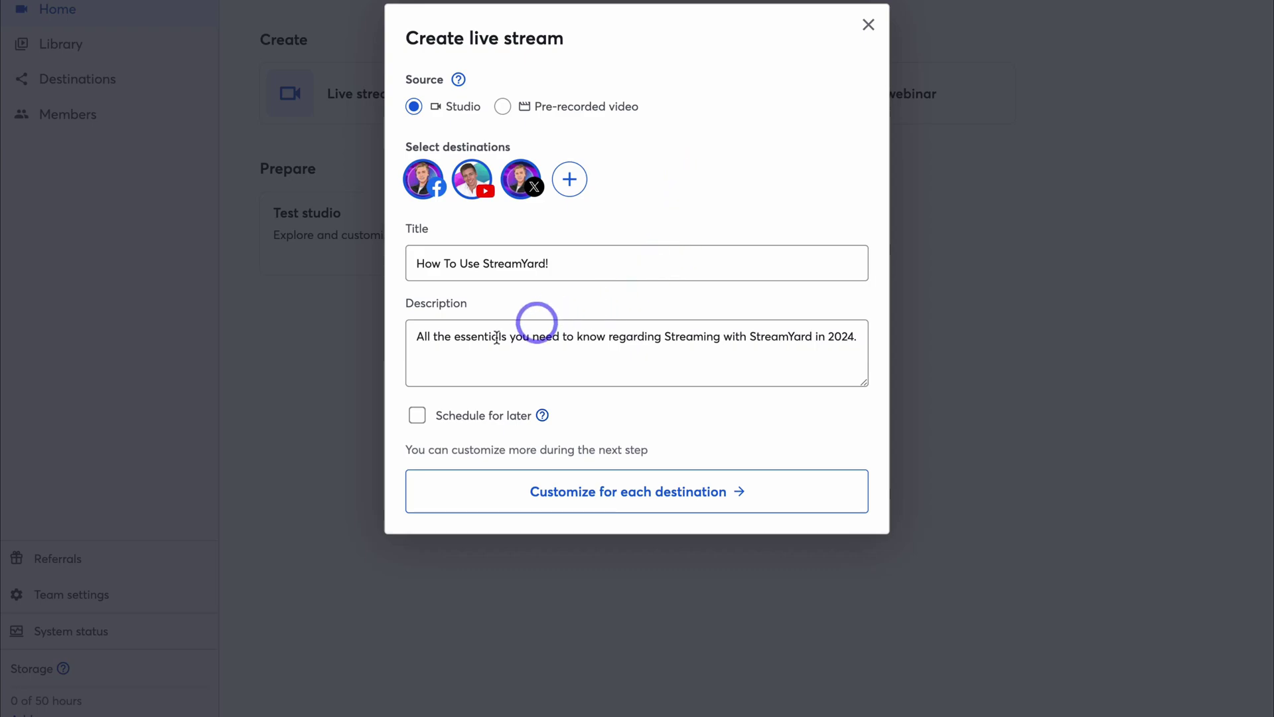
{"action": "left_click", "coordinate": [415, 417]}
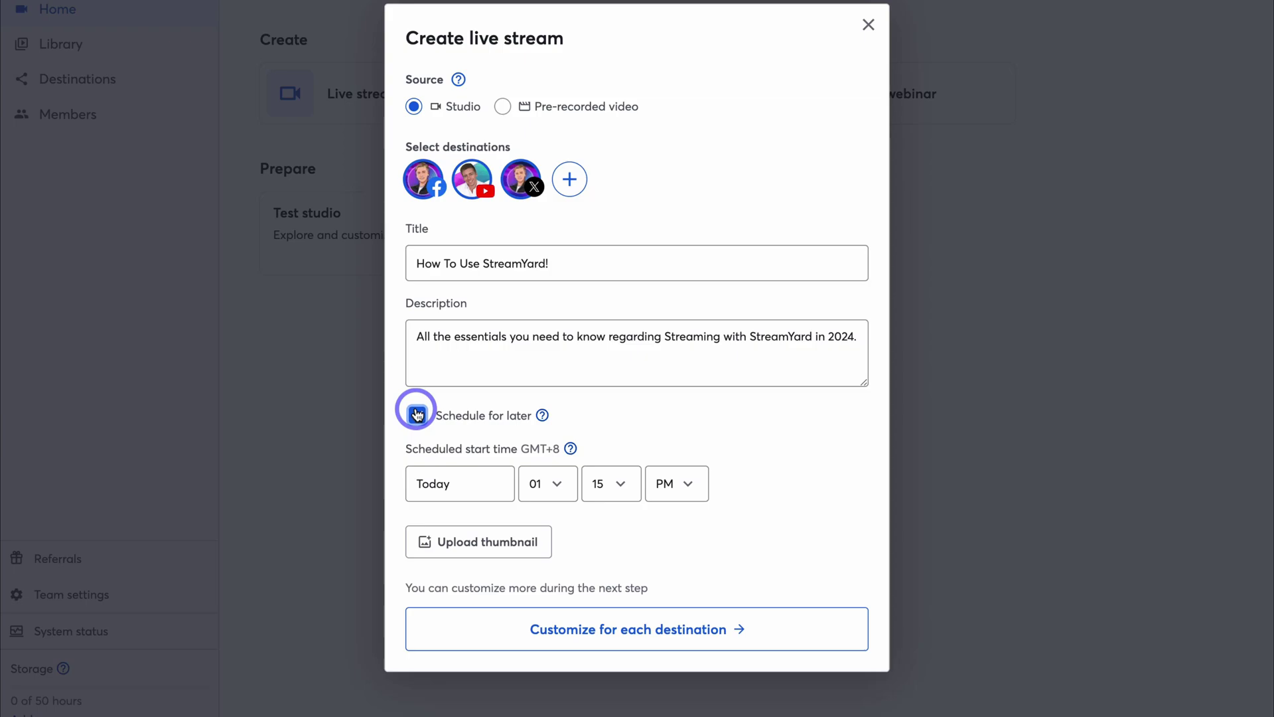
{"action": "left_click", "coordinate": [458, 486]}
{"action": "left_click", "coordinate": [497, 655]}
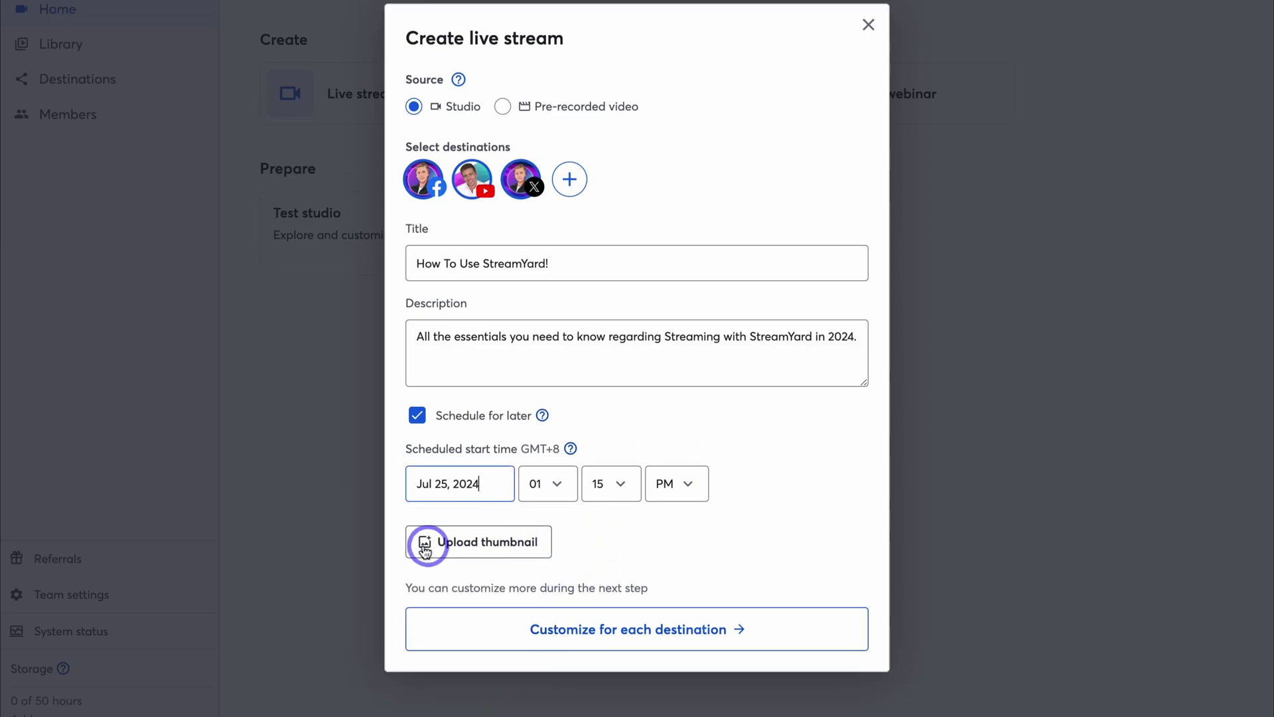
Step: Upload and apply the StreamYard TUTORIAL image as the stream thumbnail
{"action": "left_click", "coordinate": [504, 547]}
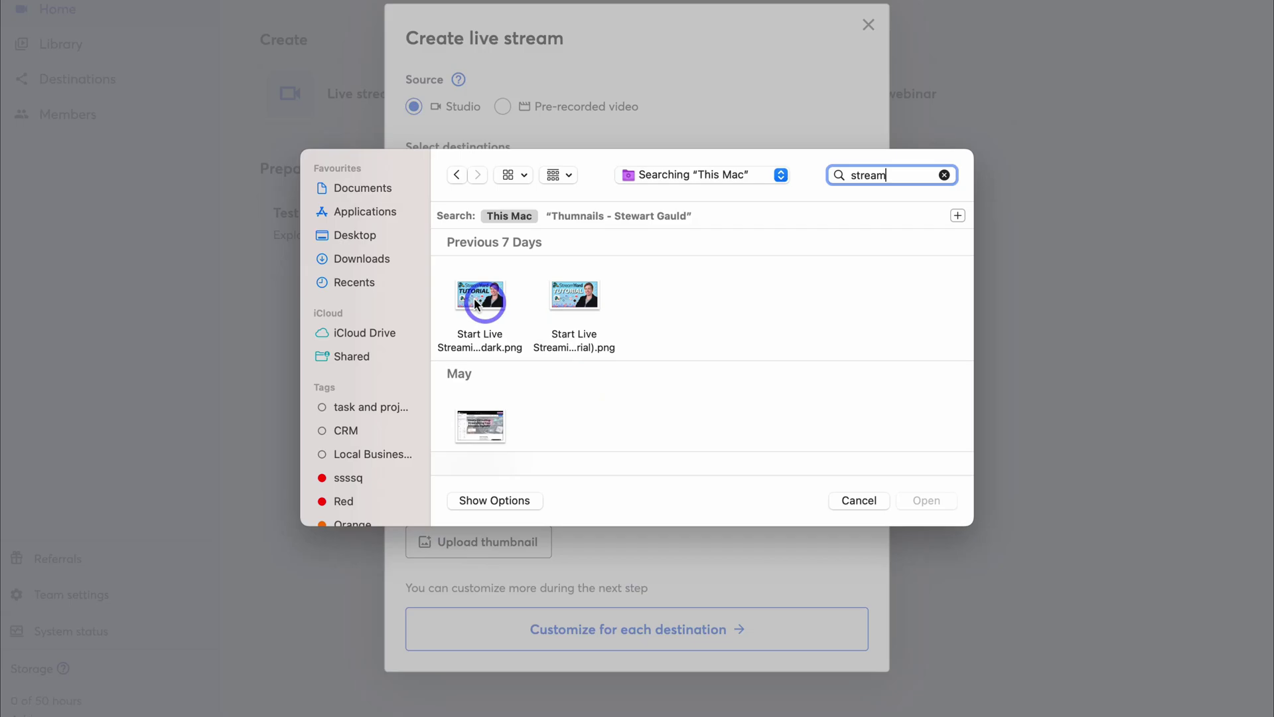
{"action": "left_click", "coordinate": [475, 304]}
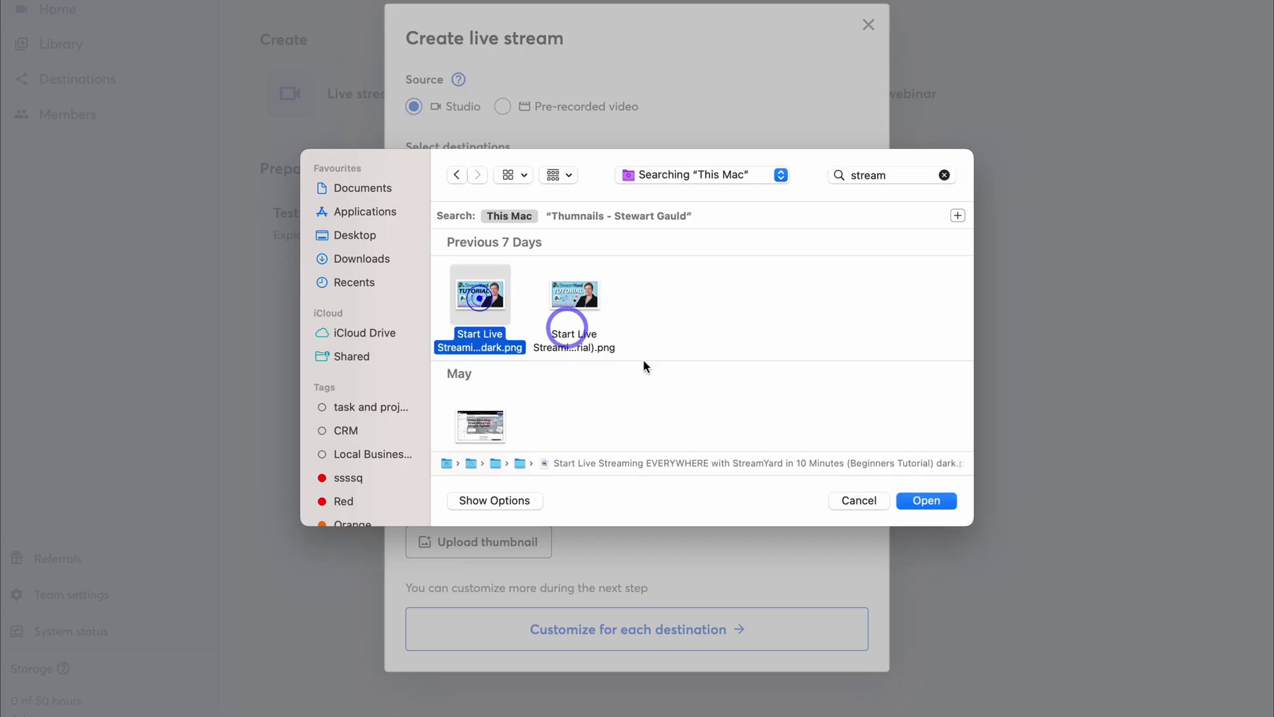
{"action": "left_click", "coordinate": [902, 495]}
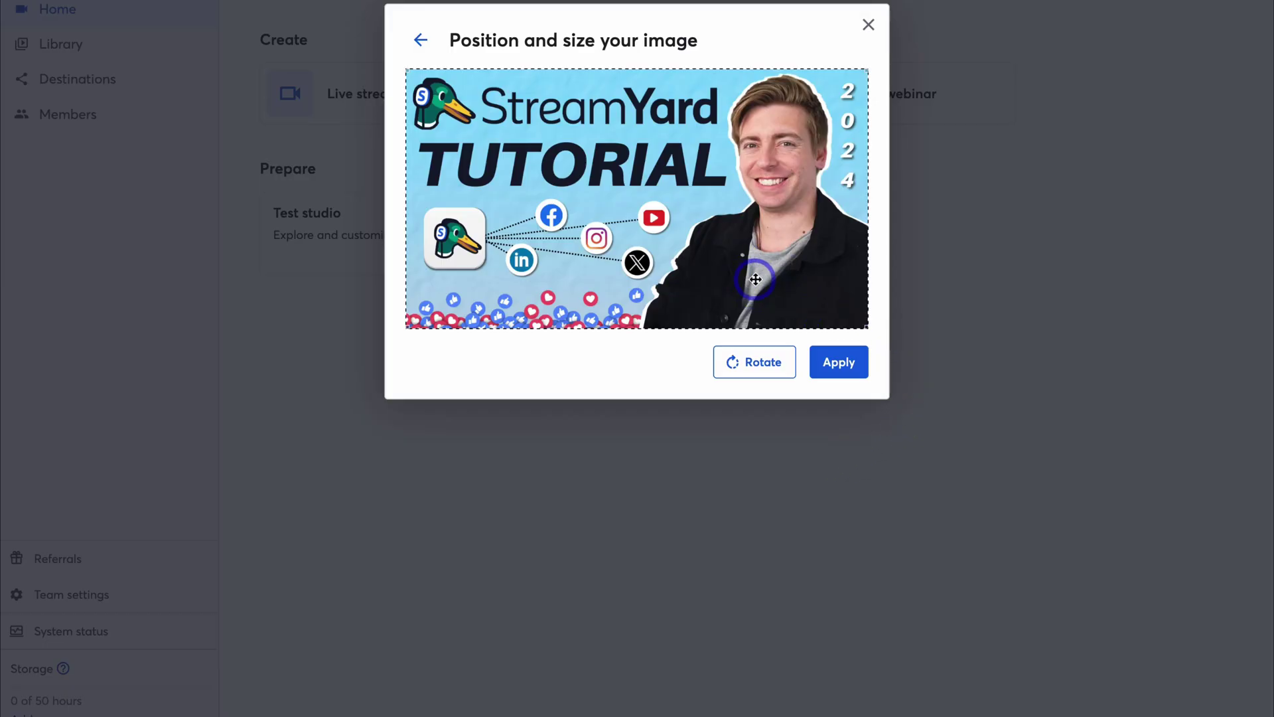
{"action": "left_click", "coordinate": [838, 364]}
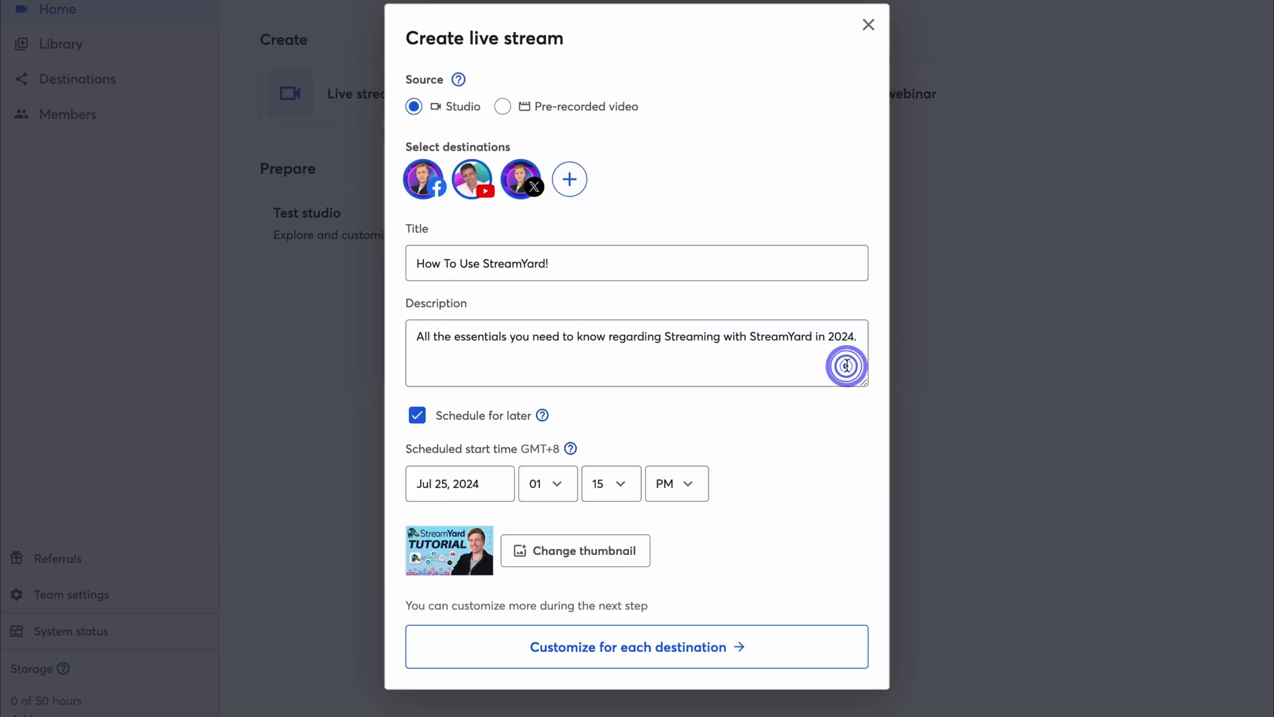
Step: Customize settings per destination, removing X and reviewing Facebook's details
{"action": "left_click", "coordinate": [664, 647]}
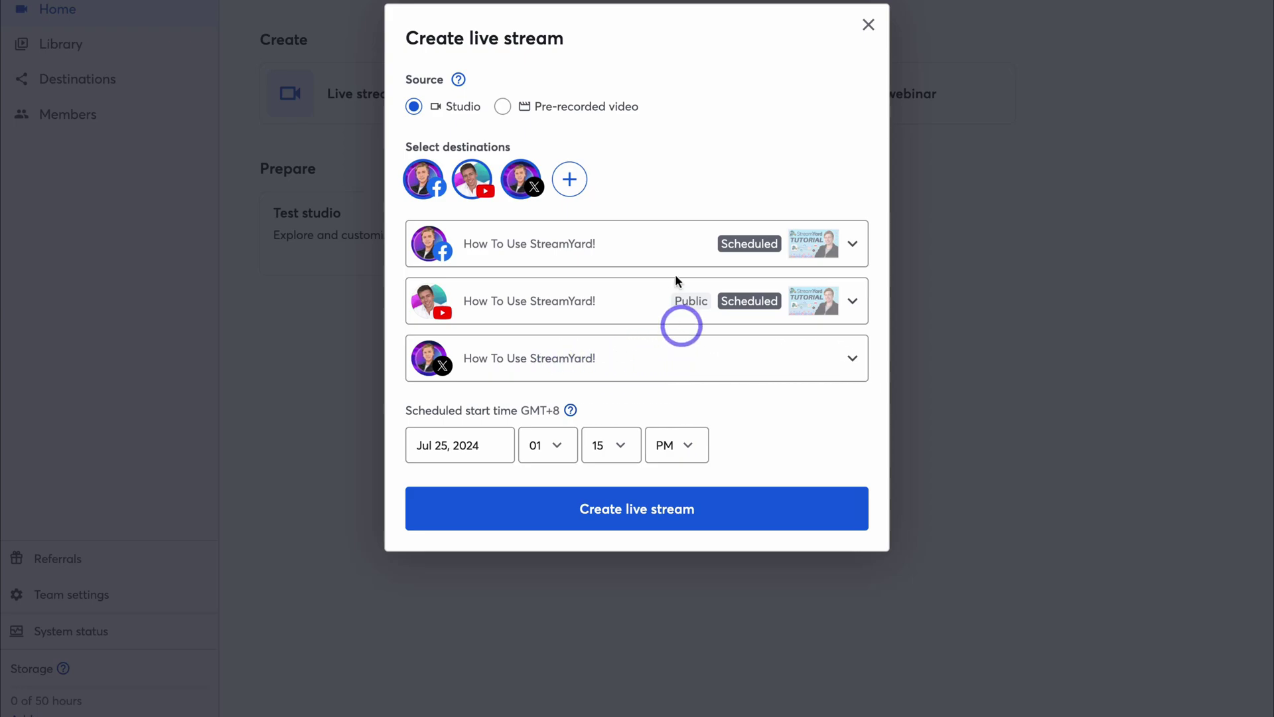
{"action": "left_click", "coordinate": [519, 178]}
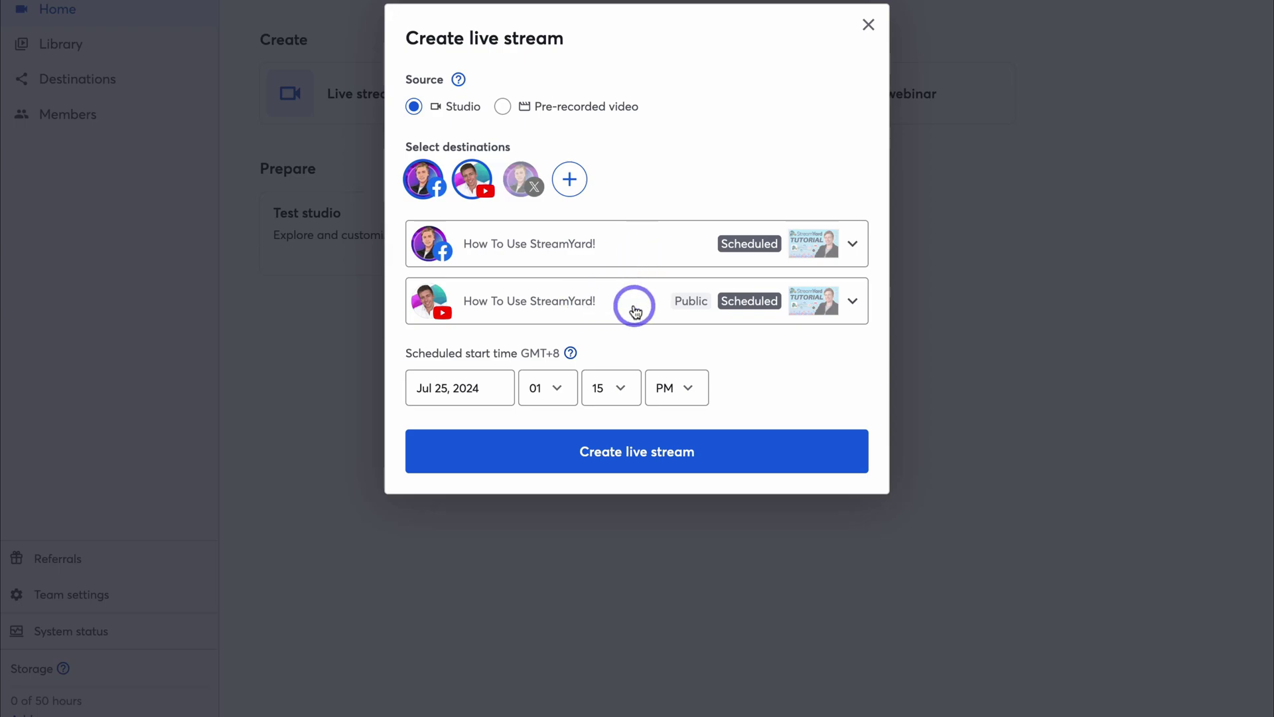
{"action": "left_click", "coordinate": [657, 247]}
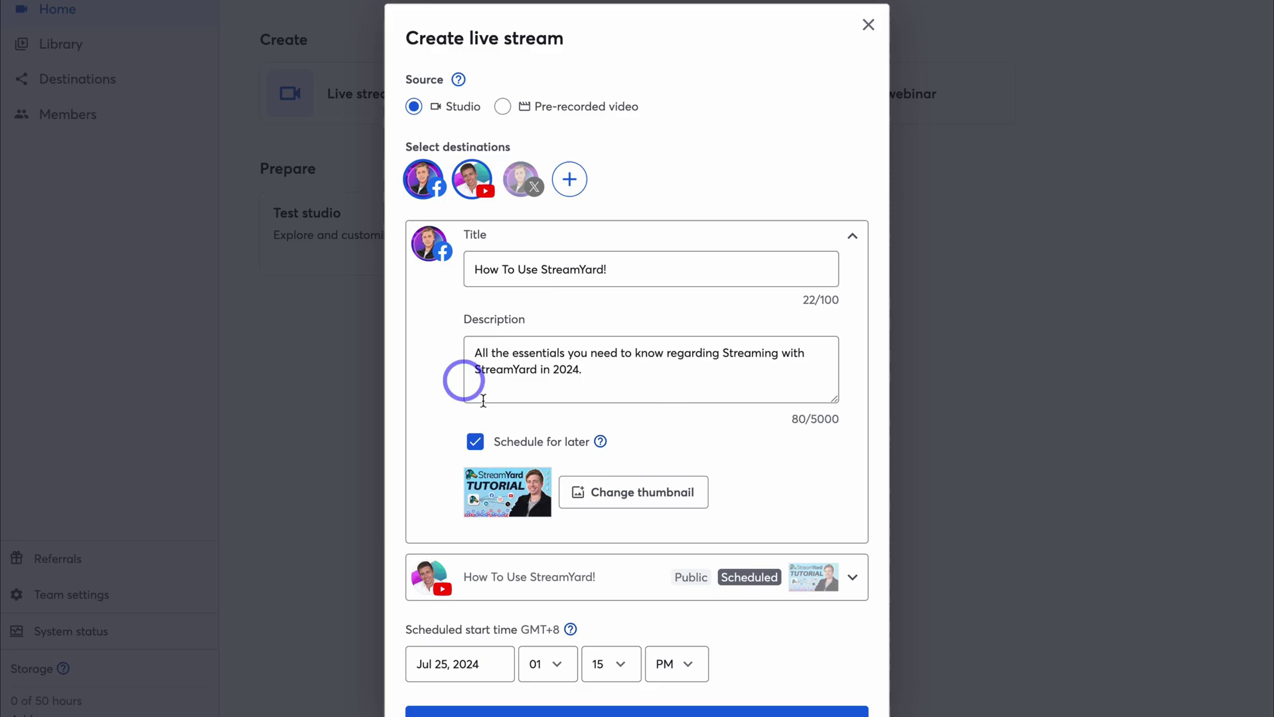
{"action": "left_click", "coordinate": [849, 239]}
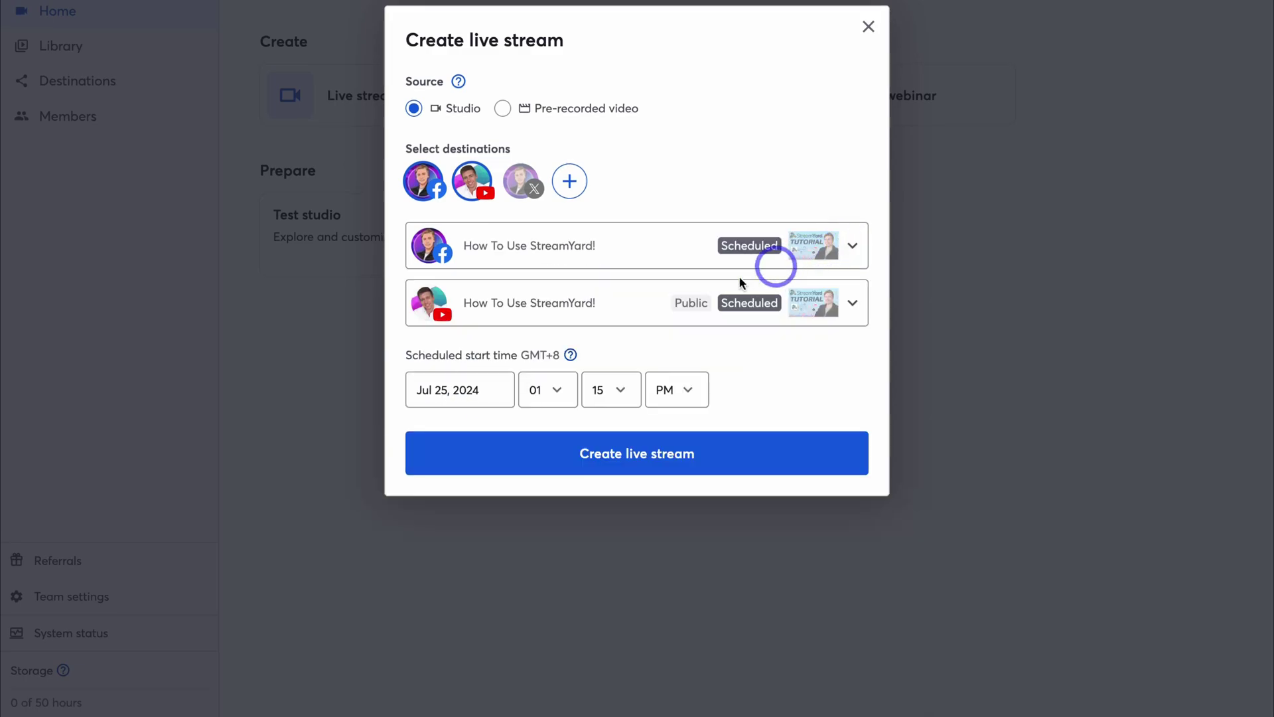
Step: Make the YouTube stream Unlisted and create the scheduled live stream
{"action": "left_click", "coordinate": [600, 305]}
{"action": "left_click", "coordinate": [579, 538]}
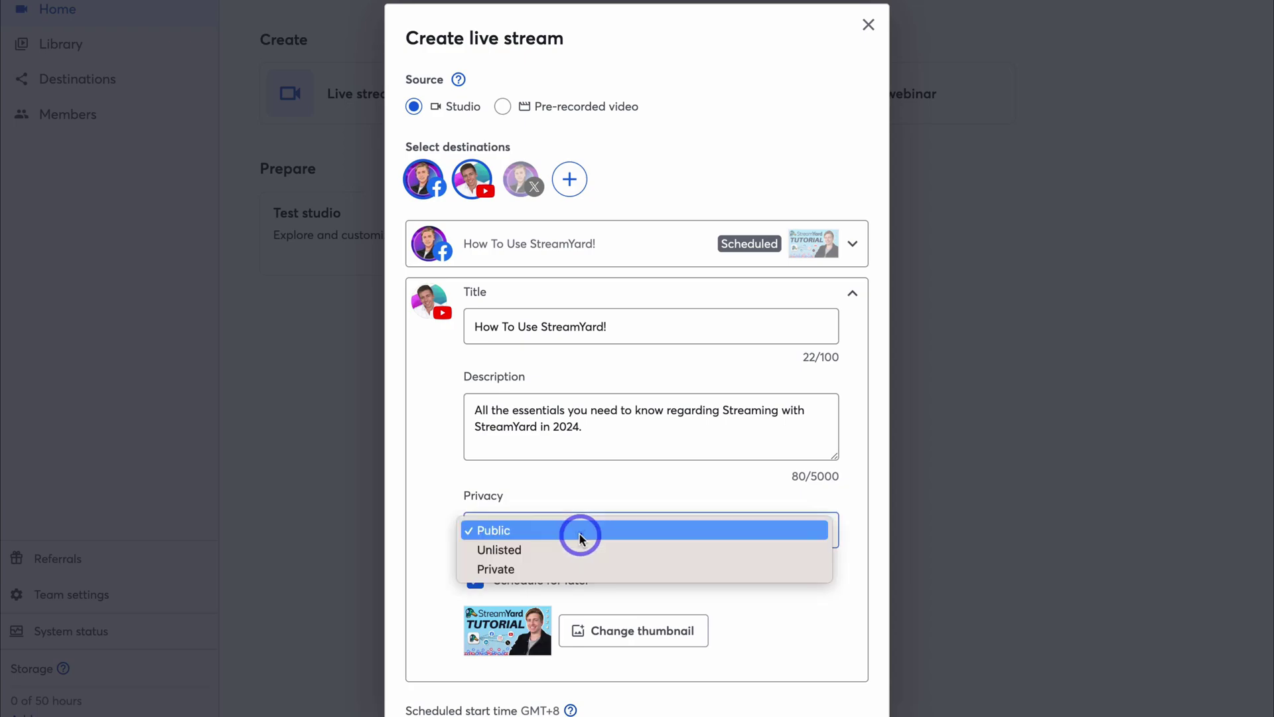
{"action": "left_click", "coordinate": [592, 553]}
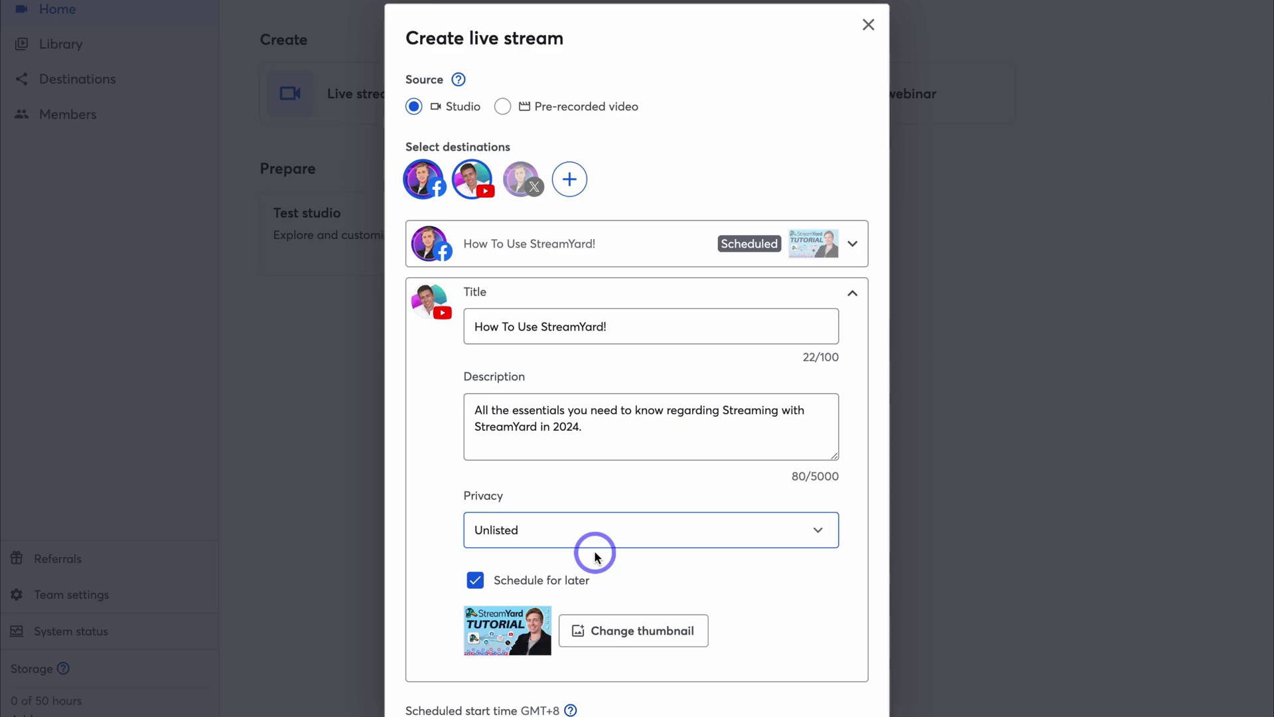
{"action": "scroll", "coordinate": [595, 556], "scroll_direction": "down", "scroll_amount": 2}
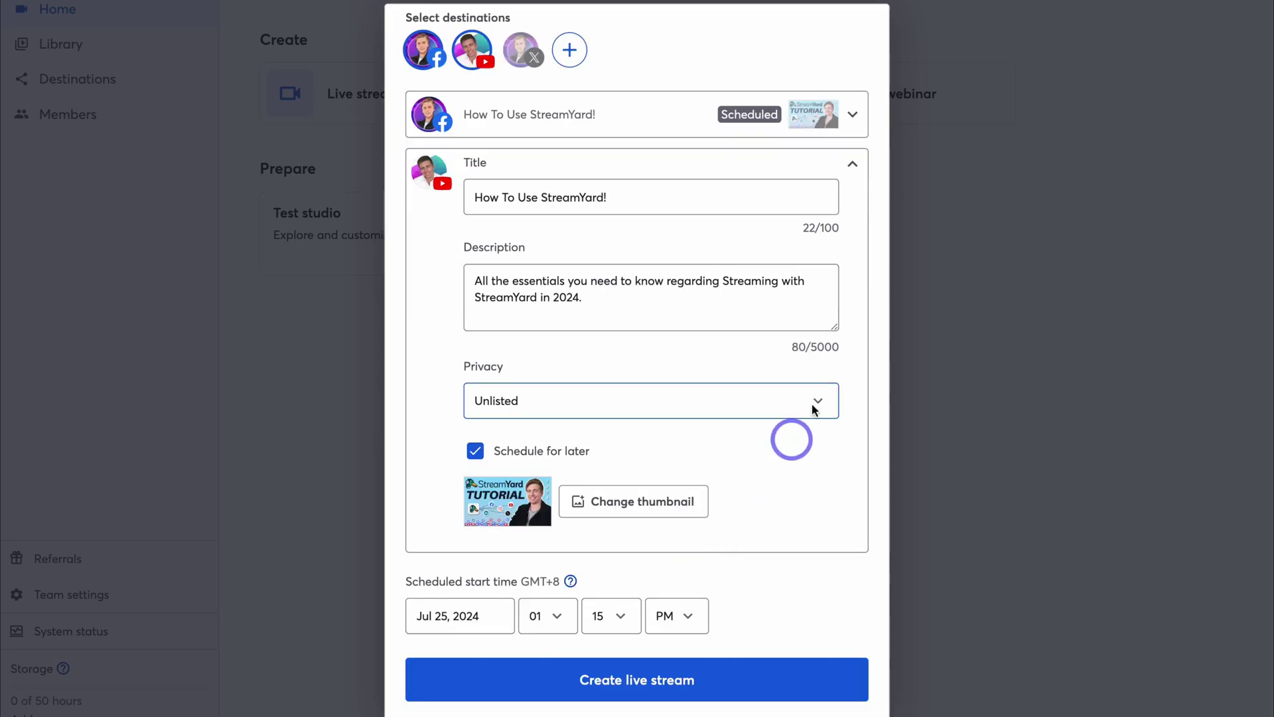
{"action": "left_click", "coordinate": [850, 163]}
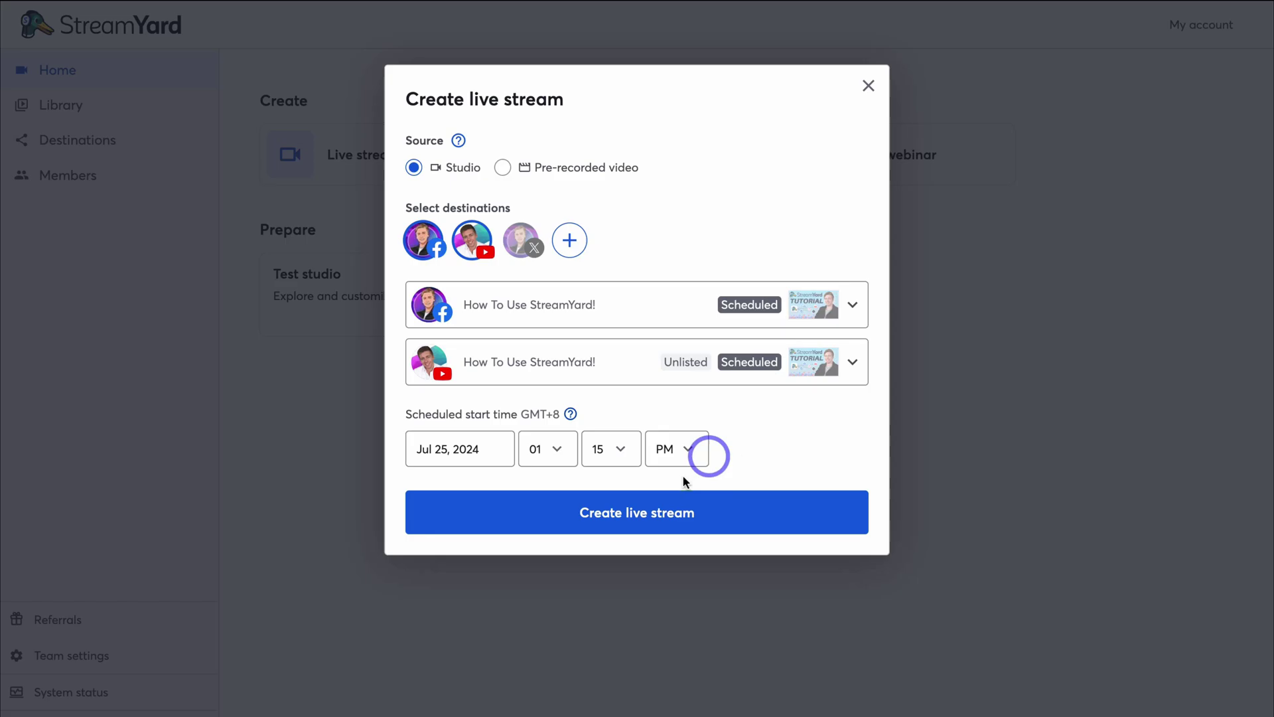
{"action": "left_click", "coordinate": [742, 521]}
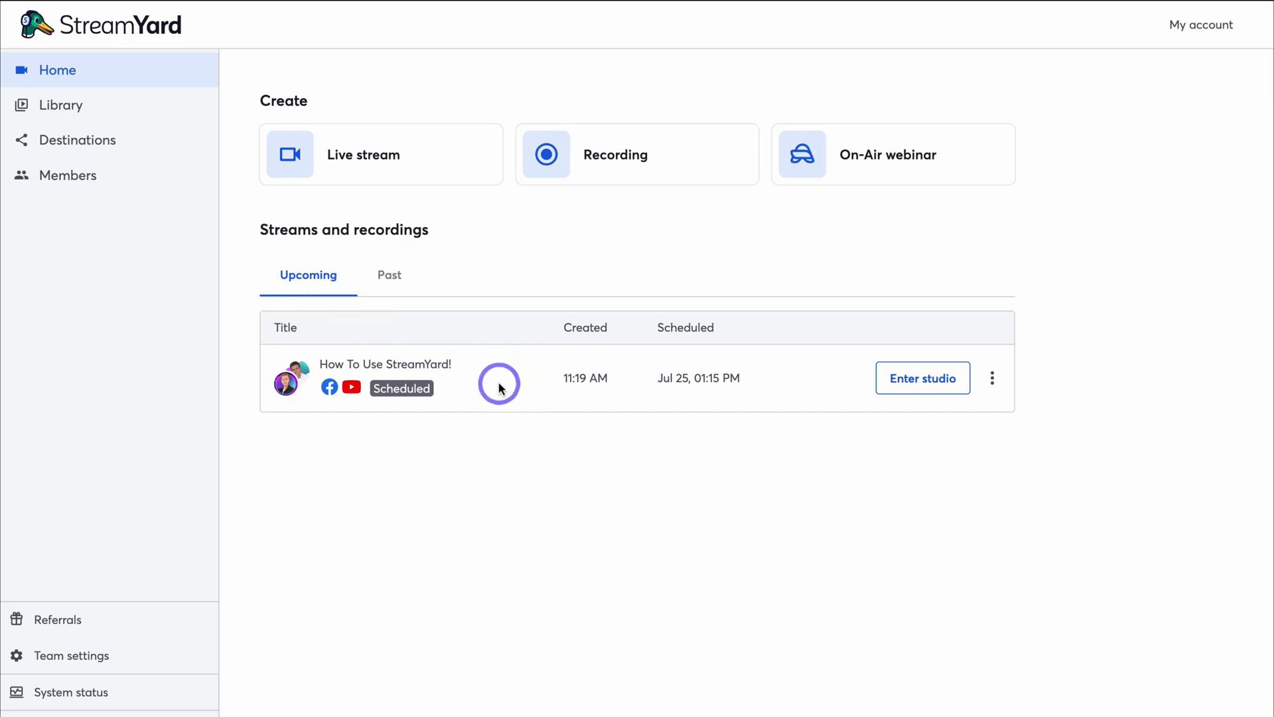
Step: Check the scheduled stream's options menu, then enter its studio
{"action": "left_click", "coordinate": [993, 379]}
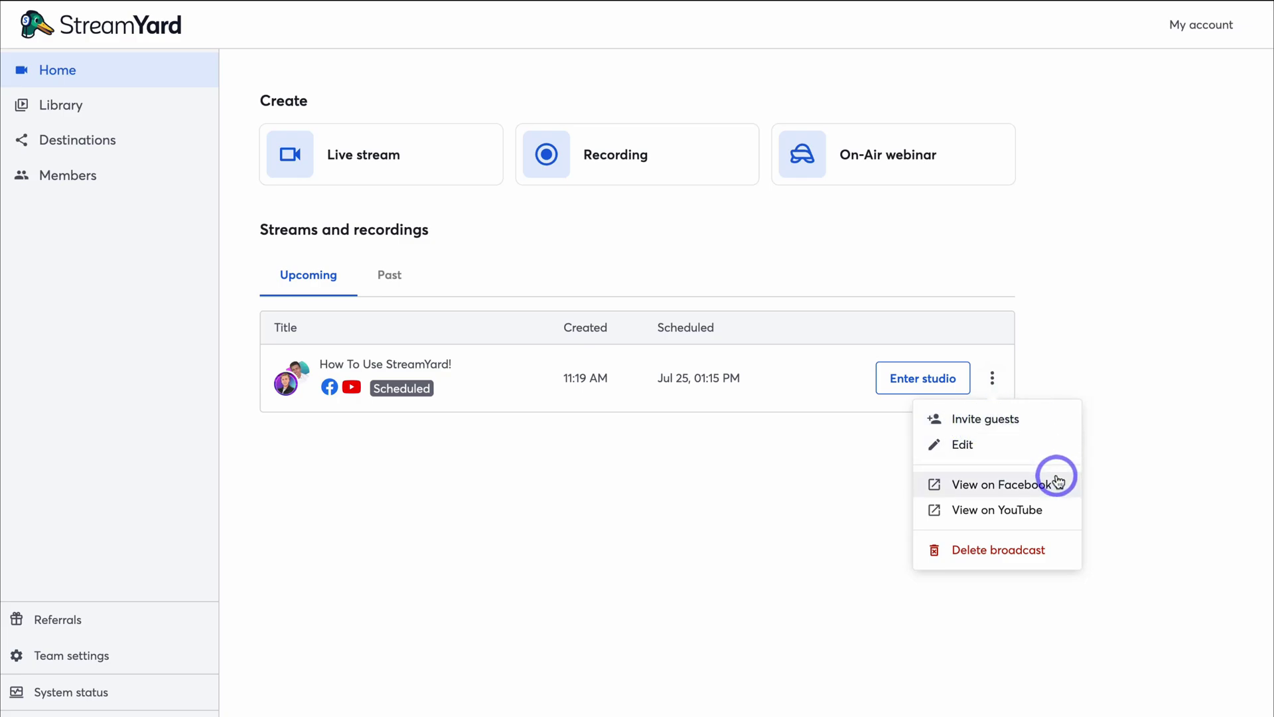
{"action": "left_click", "coordinate": [883, 503]}
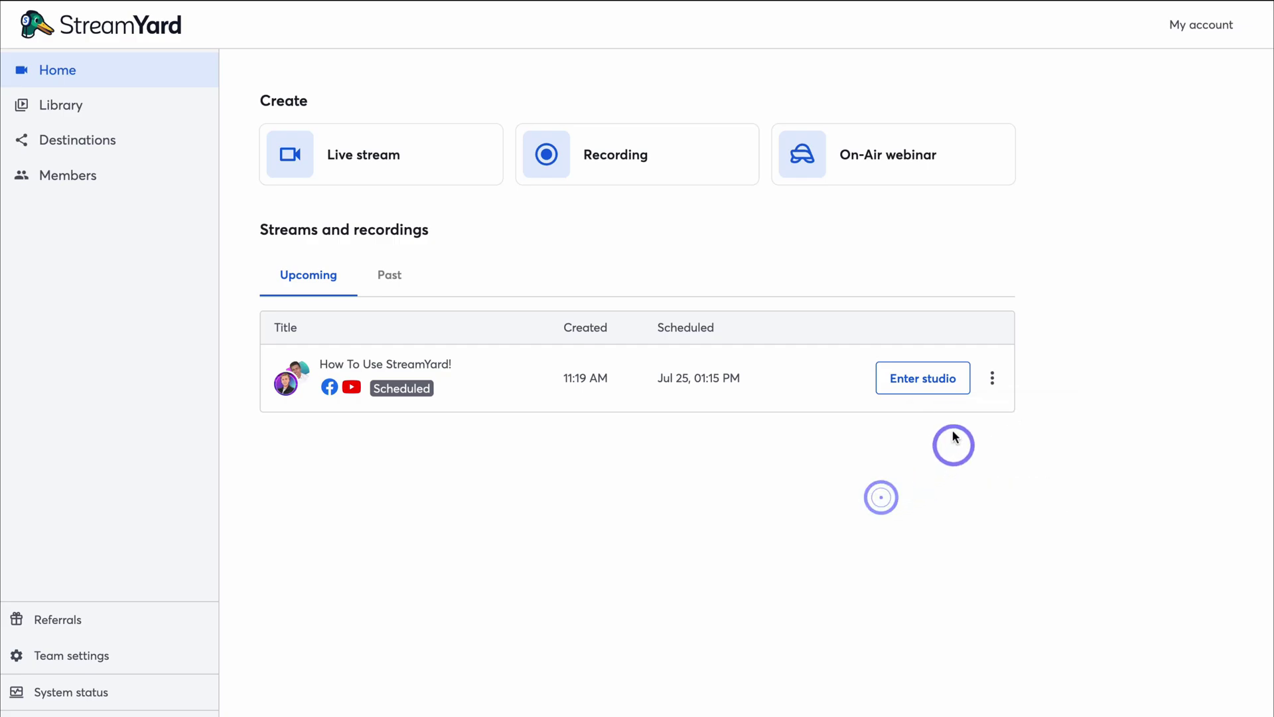
{"action": "left_click", "coordinate": [921, 391]}
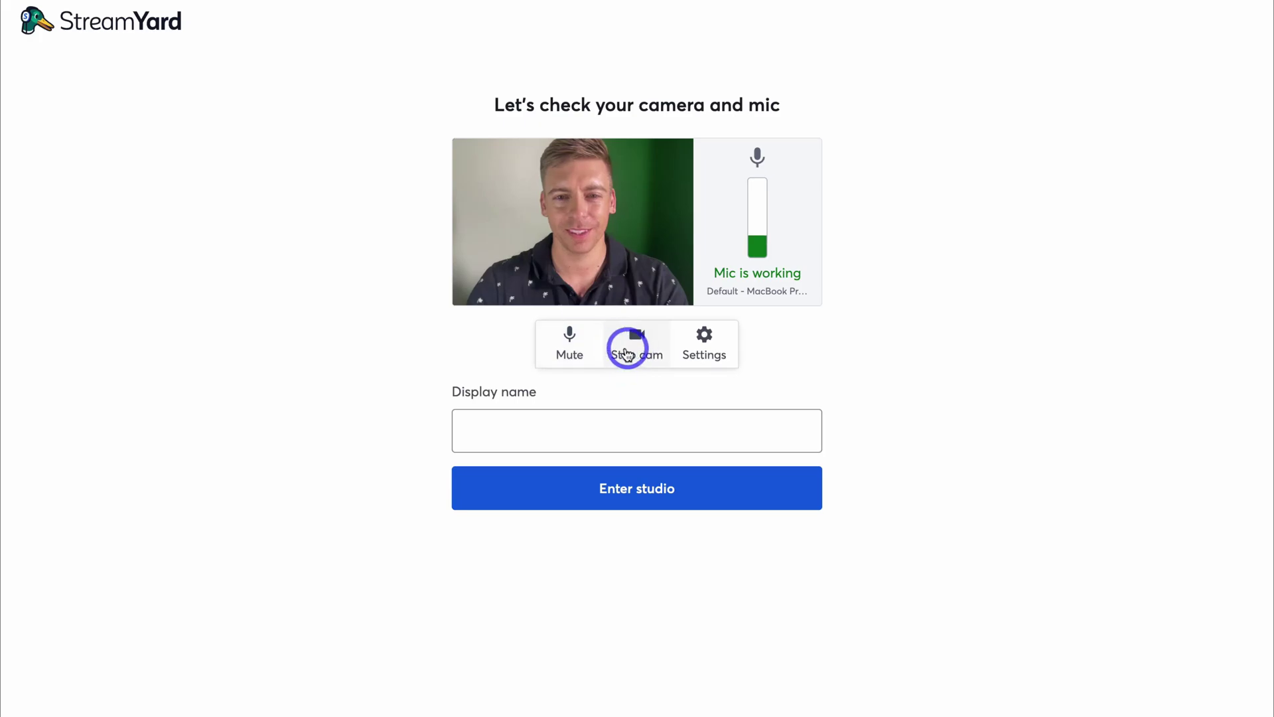
Step: Review the General, Camera, Audio, Virtual background, Recording and Hotkeys settings
{"action": "left_click", "coordinate": [706, 347]}
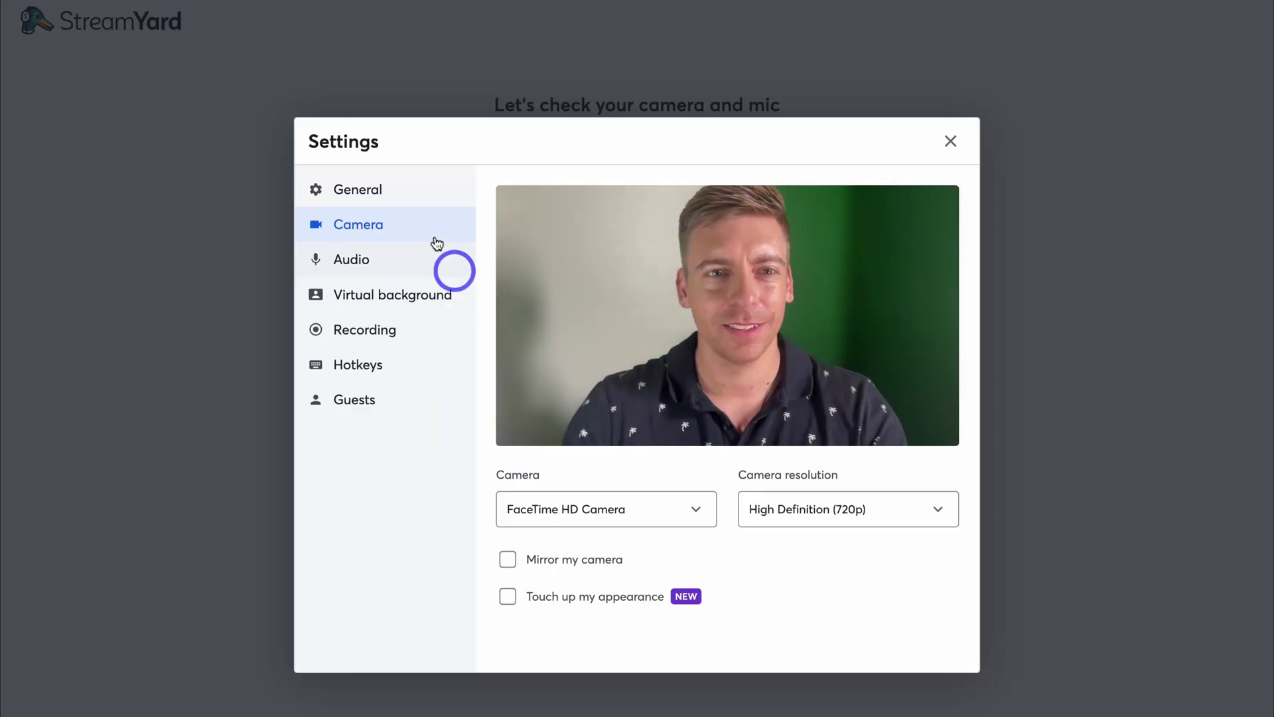
{"action": "left_click", "coordinate": [403, 189]}
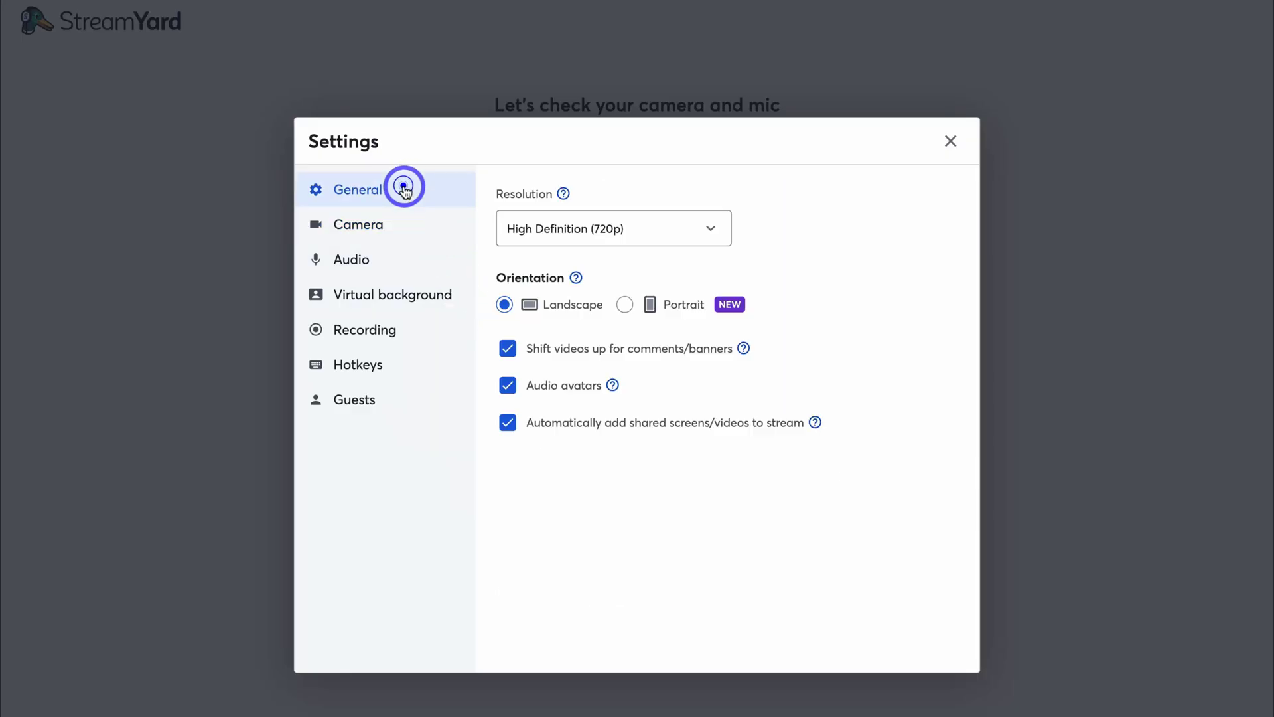
{"action": "left_click", "coordinate": [406, 222]}
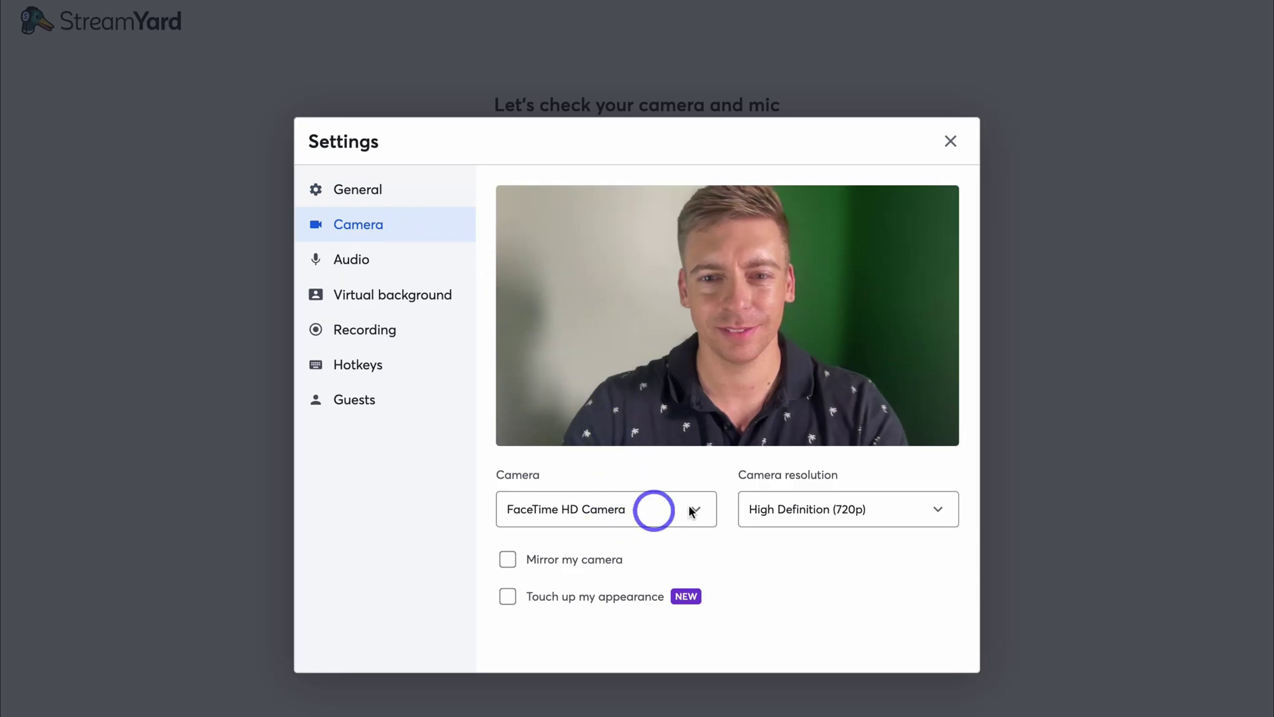
{"action": "left_click", "coordinate": [387, 266]}
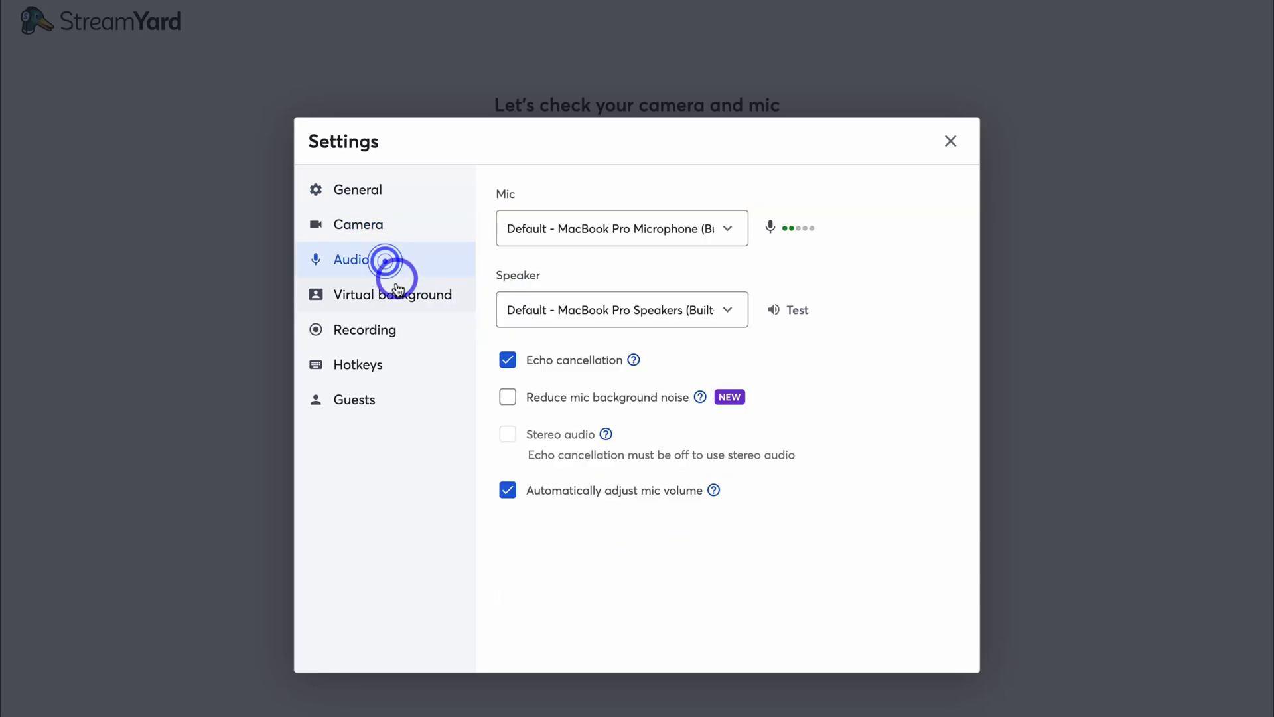
{"action": "left_click", "coordinate": [397, 292]}
{"action": "left_click", "coordinate": [398, 330]}
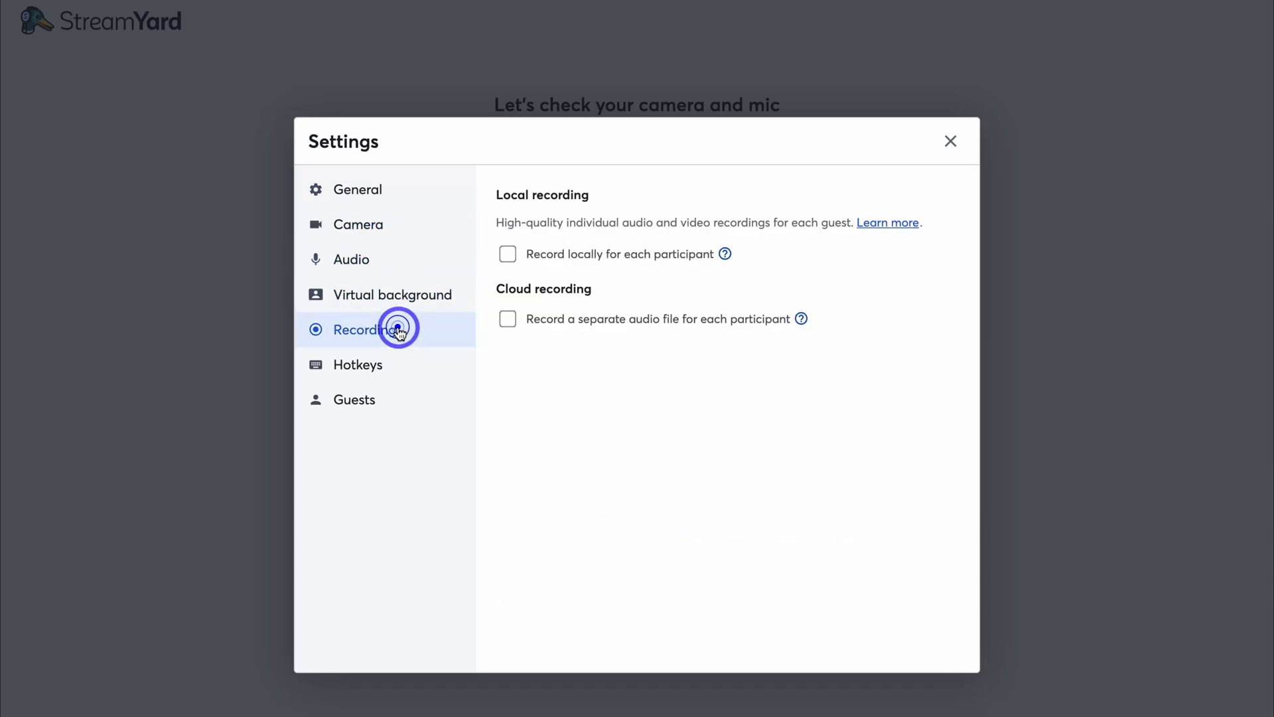
{"action": "left_click", "coordinate": [403, 365]}
{"action": "left_click", "coordinate": [405, 191]}
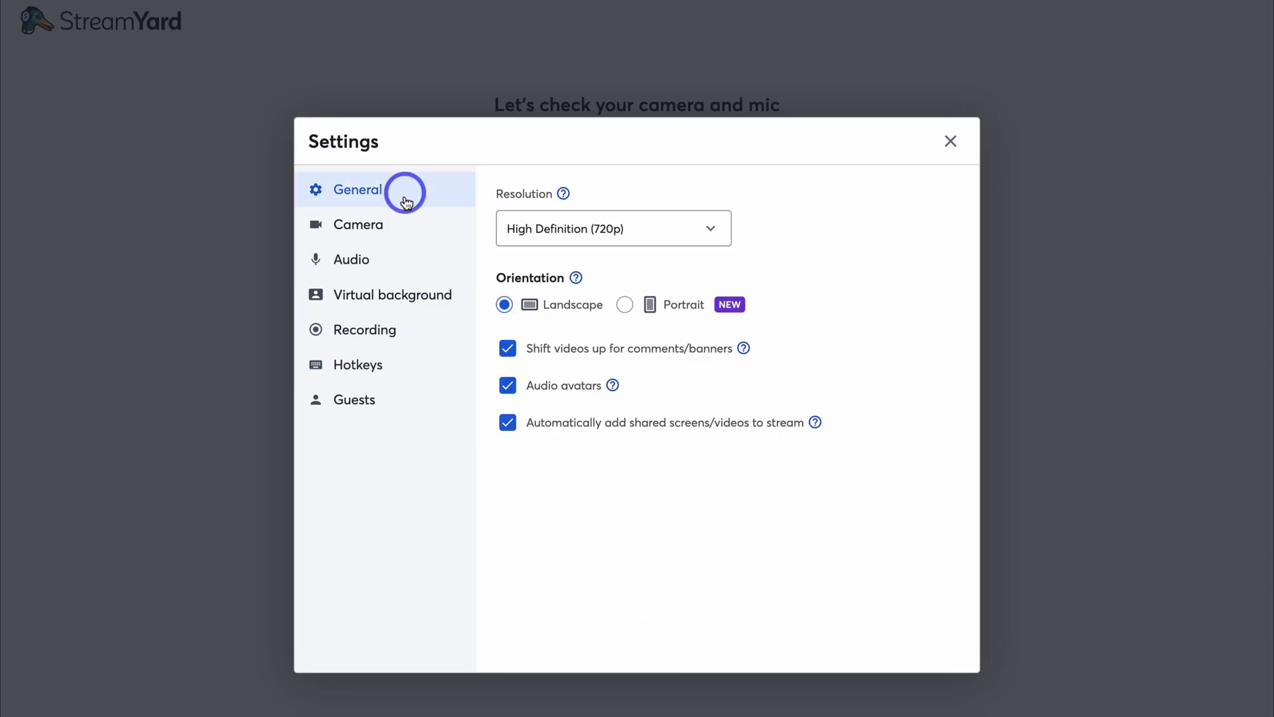
{"action": "left_click", "coordinate": [405, 221]}
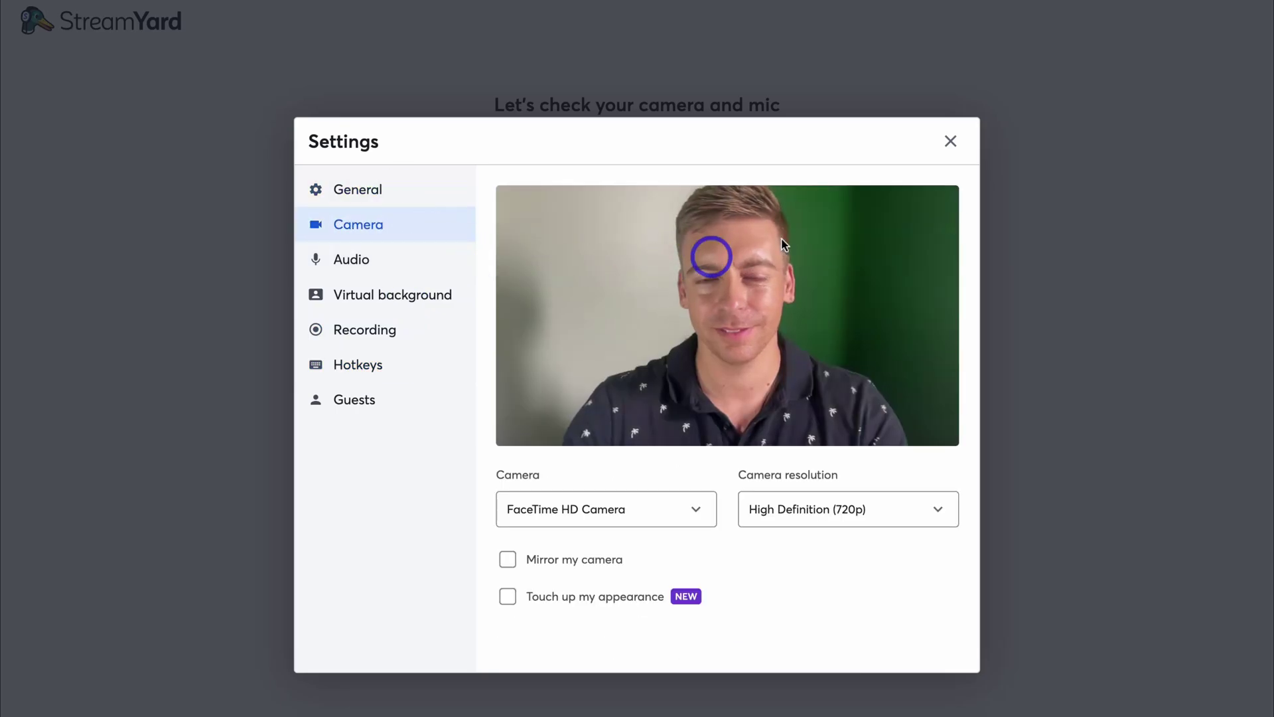
{"action": "left_click", "coordinate": [951, 142]}
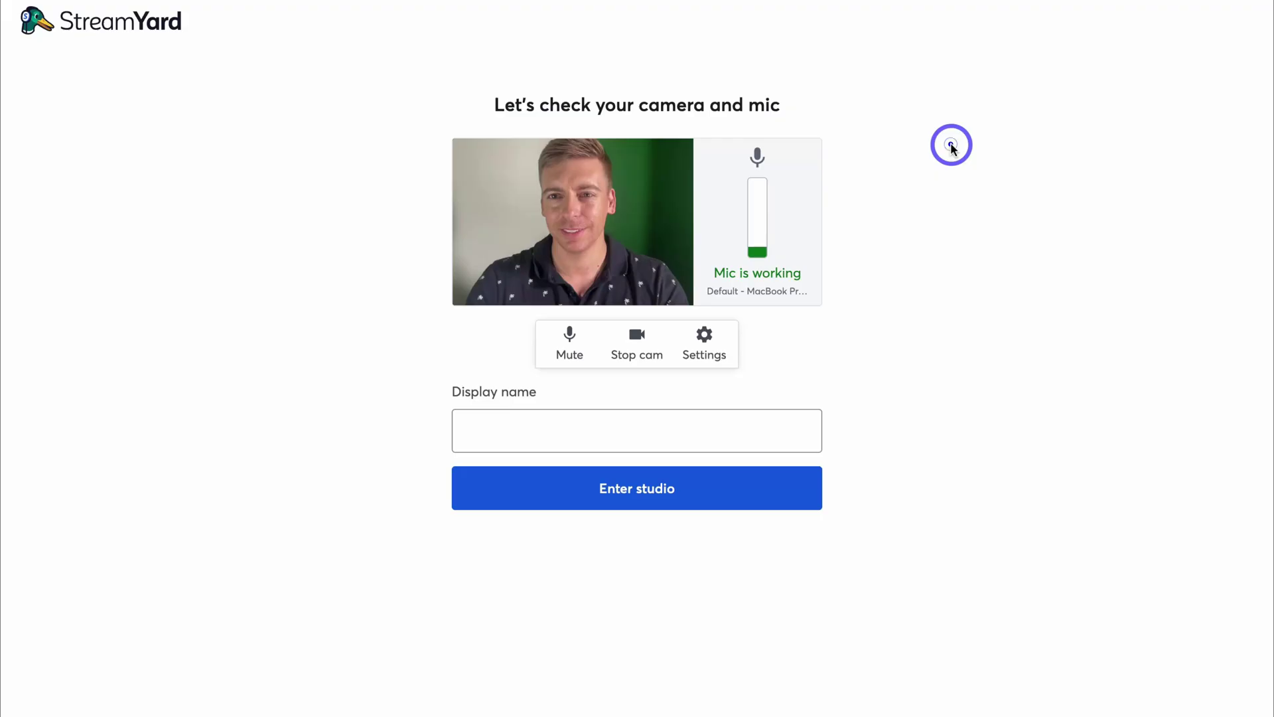
Step: Enter the host's display name and go into the studio
{"action": "left_click", "coordinate": [658, 420]}
{"action": "type", "text": "Stewart Gauld"}
{"action": "left_click", "coordinate": [663, 490]}
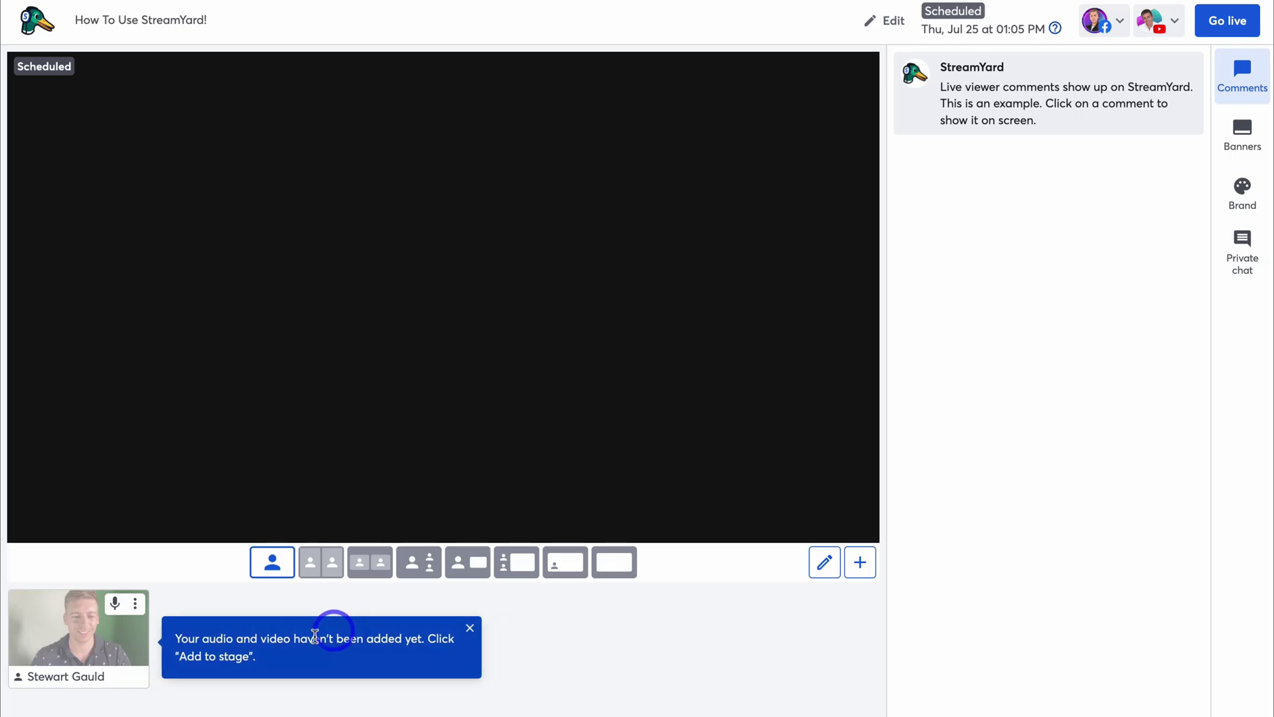
Step: Add the host's camera feed to the stage
{"action": "left_click", "coordinate": [81, 639]}
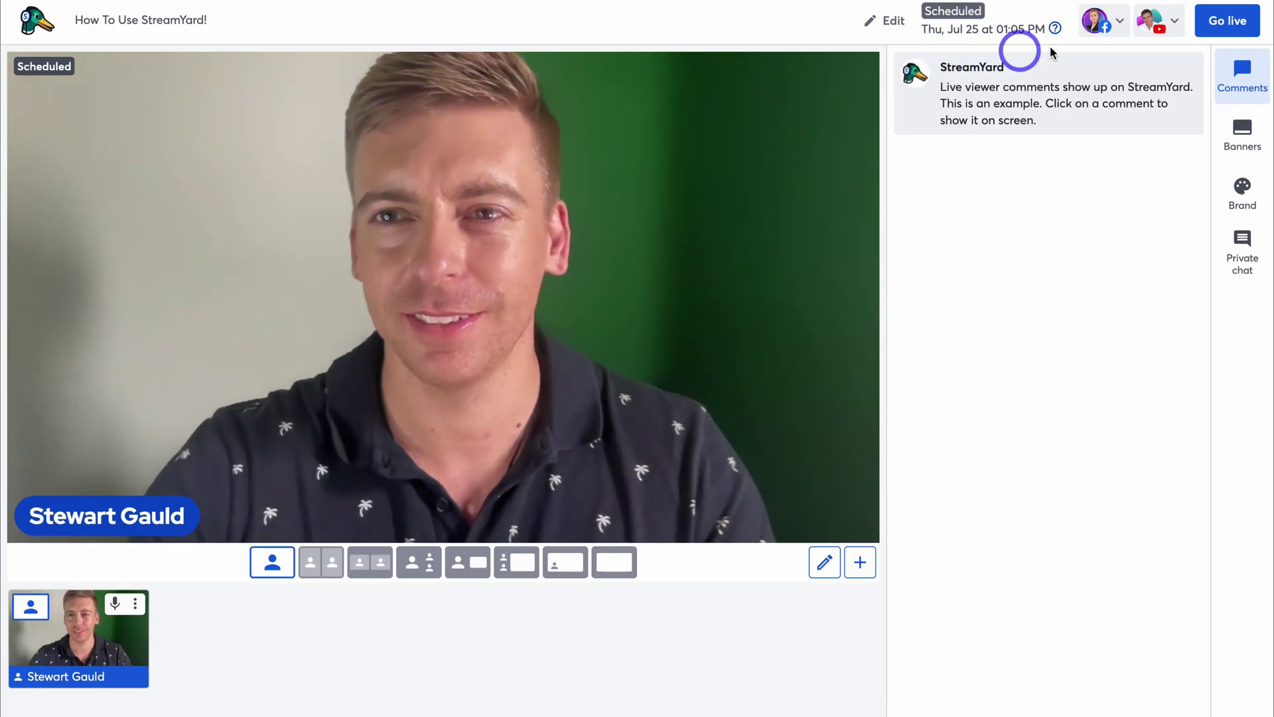
{"action": "left_click", "coordinate": [1120, 23]}
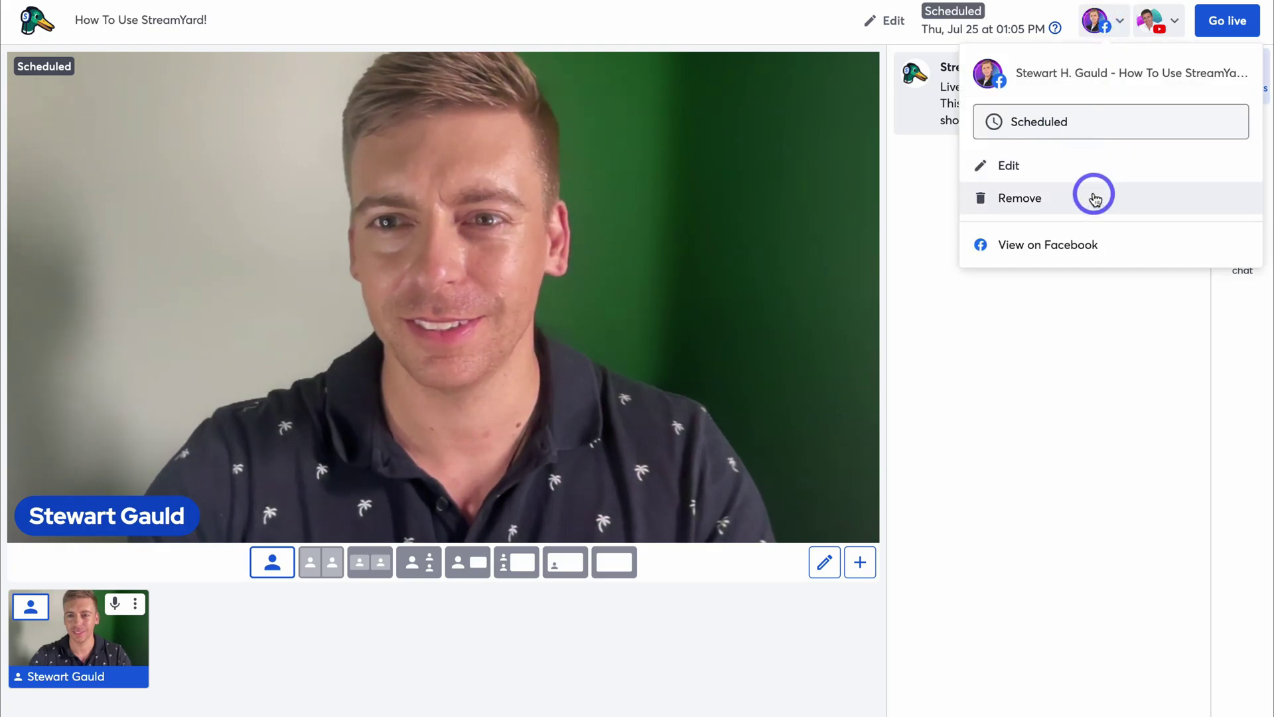
{"action": "left_click", "coordinate": [1166, 17]}
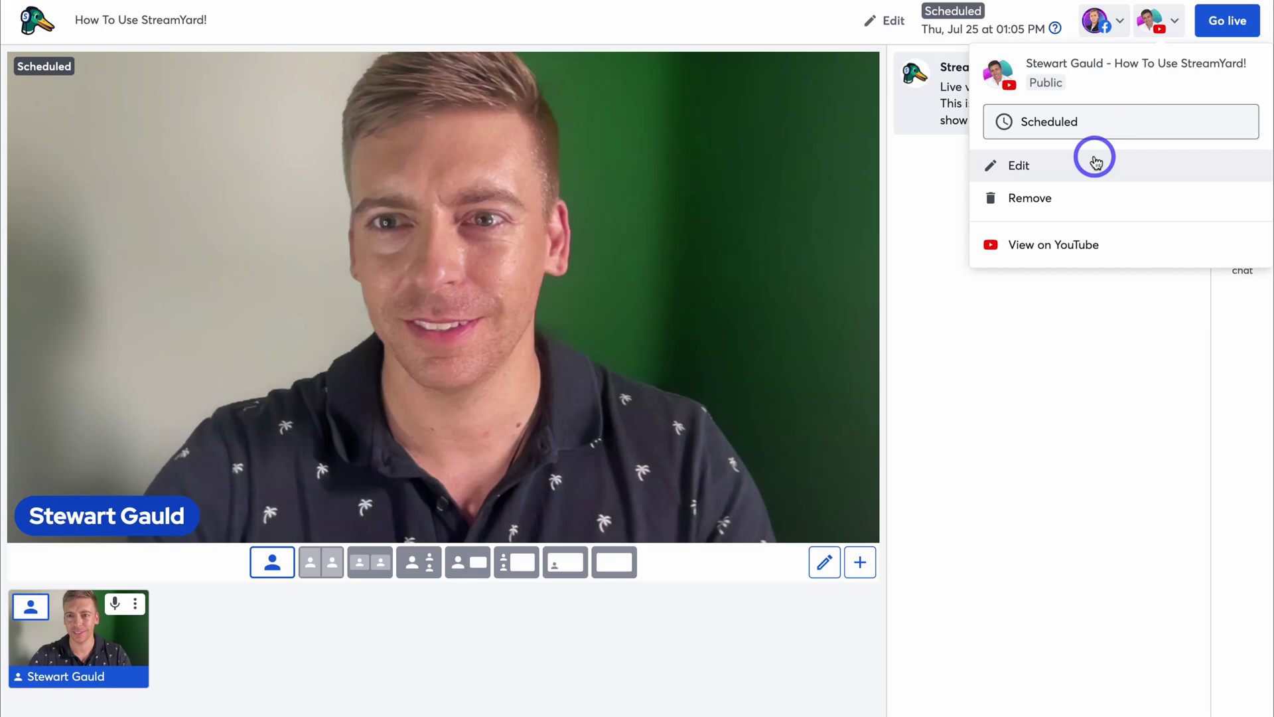
{"action": "left_click", "coordinate": [1166, 23]}
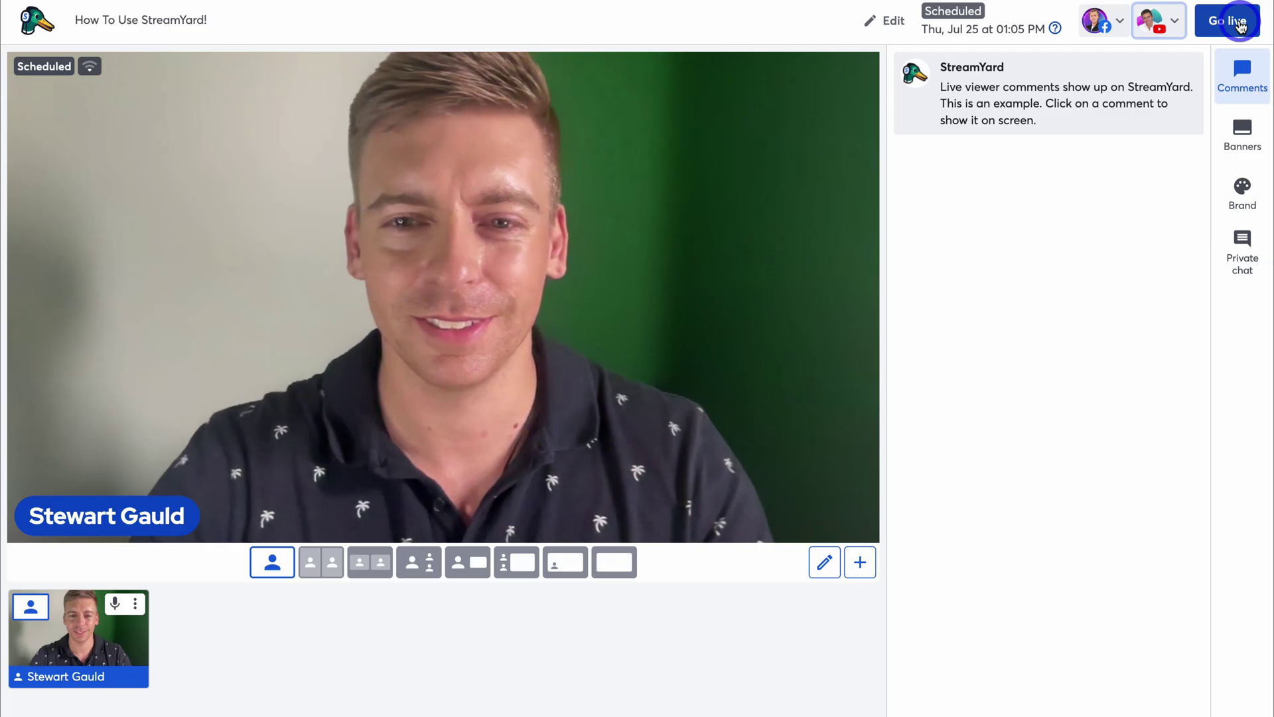
Step: Set the brand colour to purple (#b300ff) in the Brand tab
{"action": "left_click", "coordinate": [1246, 192]}
{"action": "left_click", "coordinate": [1103, 219]}
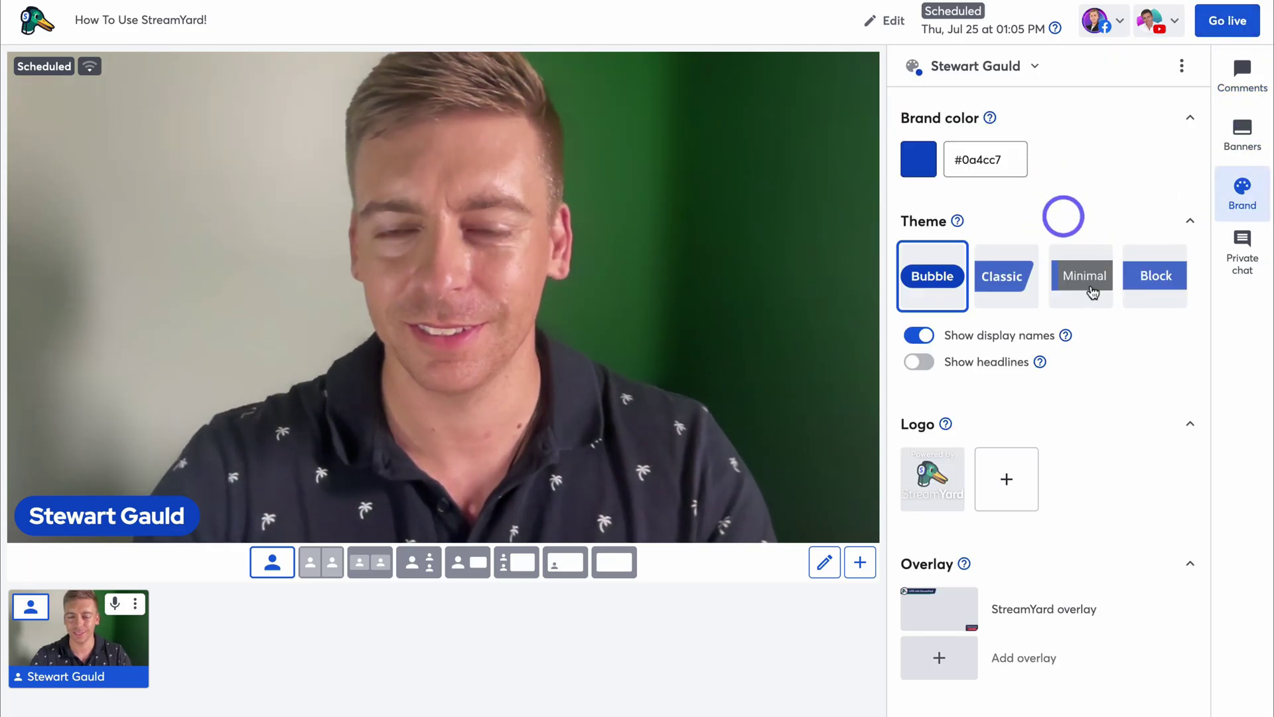
{"action": "scroll", "coordinate": [1117, 376], "scroll_direction": "down", "scroll_amount": 4}
{"action": "scroll", "coordinate": [1121, 383], "scroll_direction": "up", "scroll_amount": 1}
{"action": "scroll", "coordinate": [1122, 381], "scroll_direction": "up", "scroll_amount": 3}
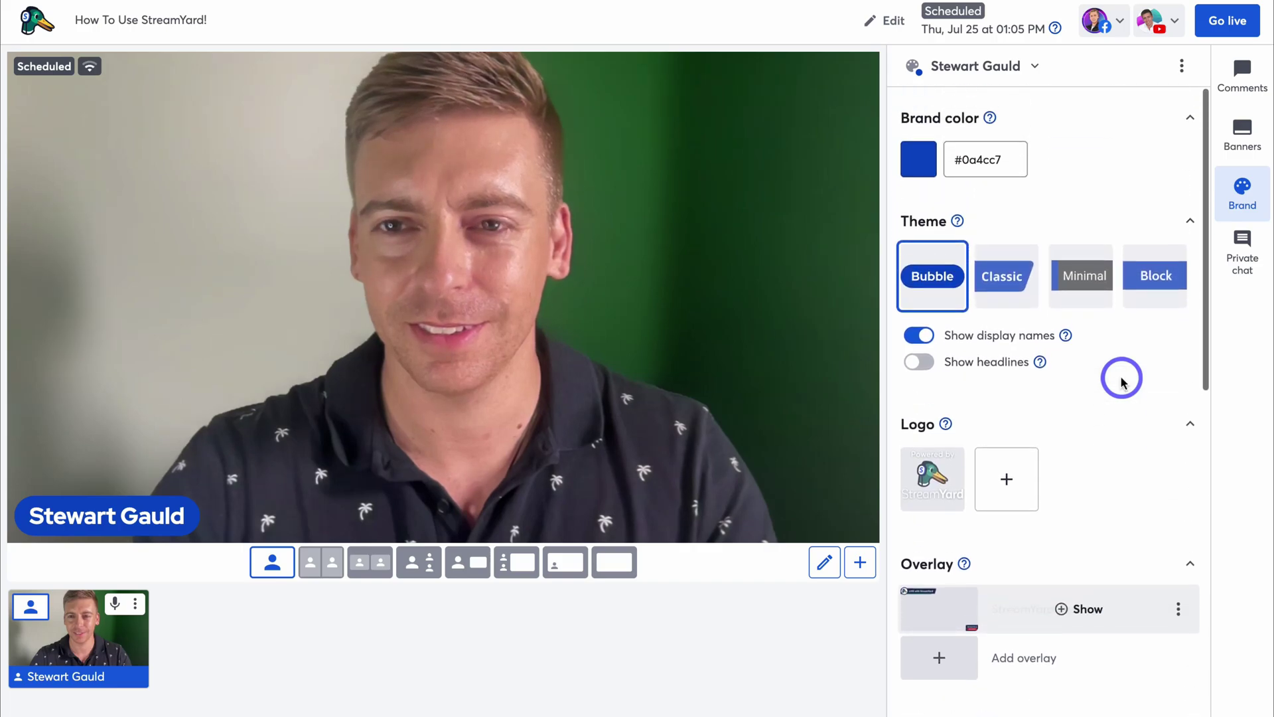
{"action": "left_click", "coordinate": [928, 170]}
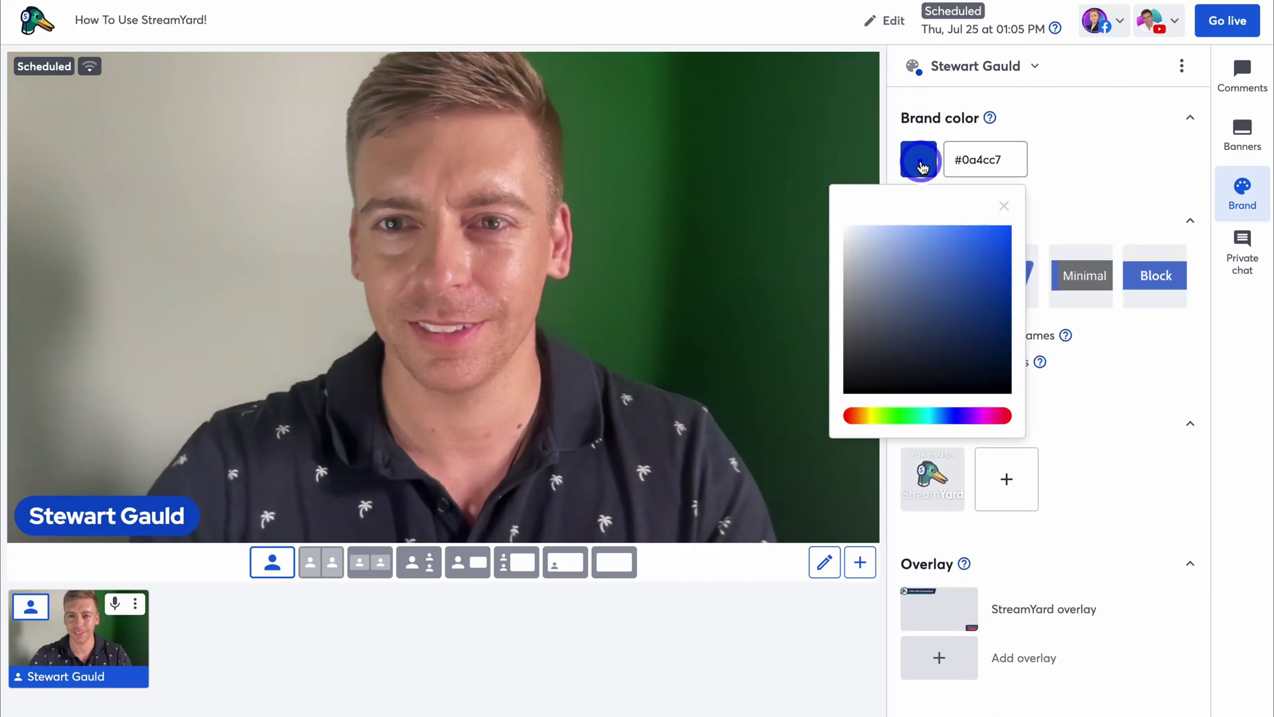
{"action": "left_click", "coordinate": [977, 412]}
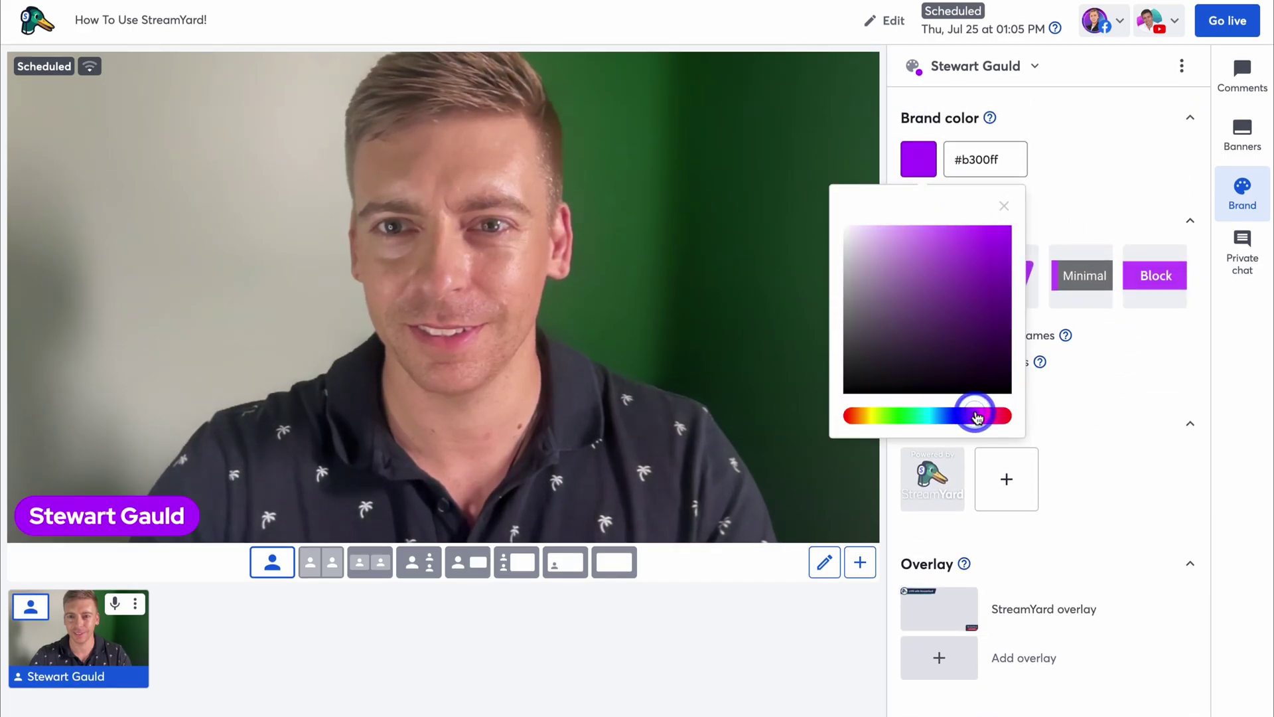
{"action": "left_click", "coordinate": [1005, 206]}
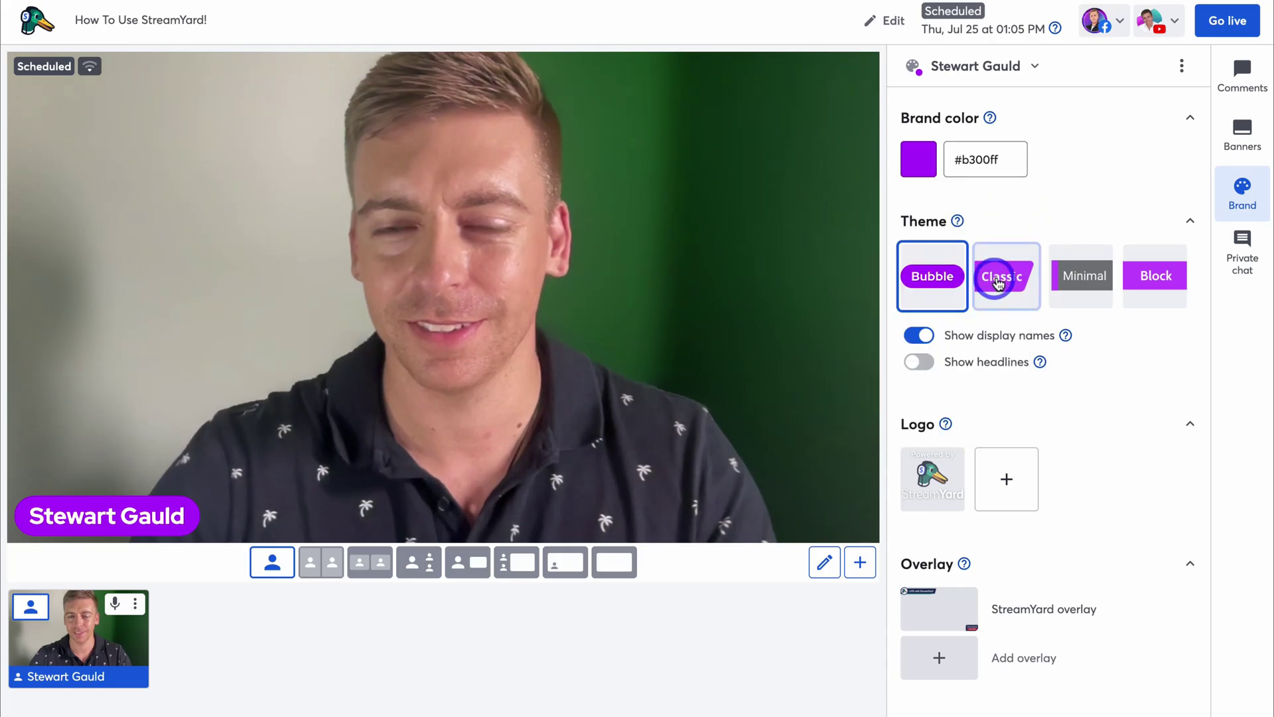
Step: Choose the Bubble banner theme and turn on the Content Director headline
{"action": "left_click", "coordinate": [999, 283]}
{"action": "left_click", "coordinate": [1087, 276]}
{"action": "left_click", "coordinate": [1138, 276]}
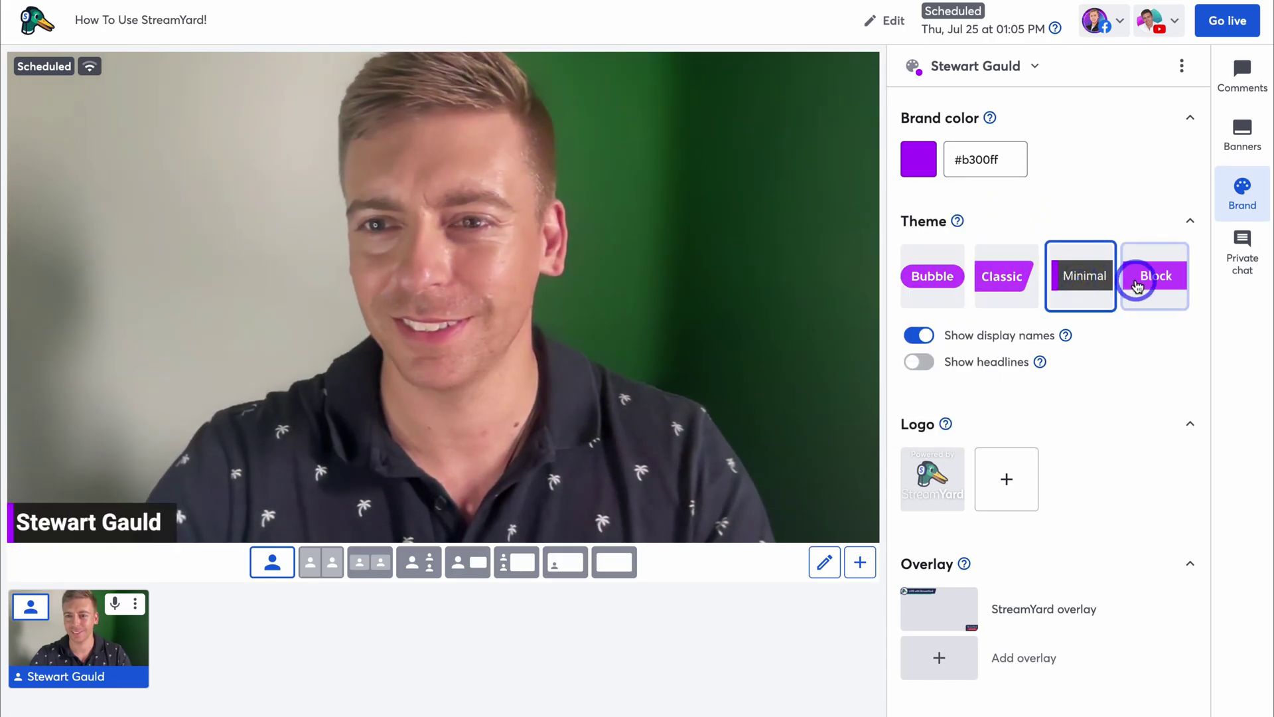
{"action": "left_click", "coordinate": [1002, 279]}
{"action": "left_click", "coordinate": [931, 311]}
{"action": "left_click", "coordinate": [922, 337]}
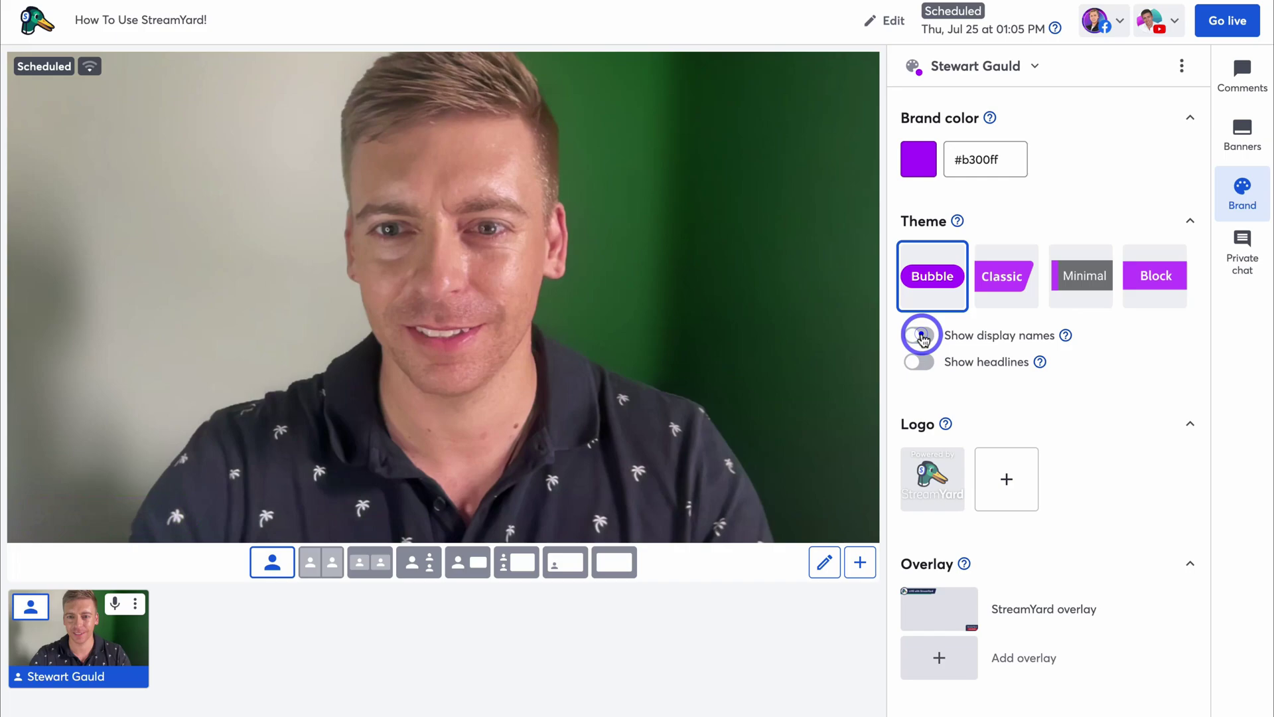
{"action": "left_click", "coordinate": [922, 340]}
{"action": "left_click", "coordinate": [924, 364]}
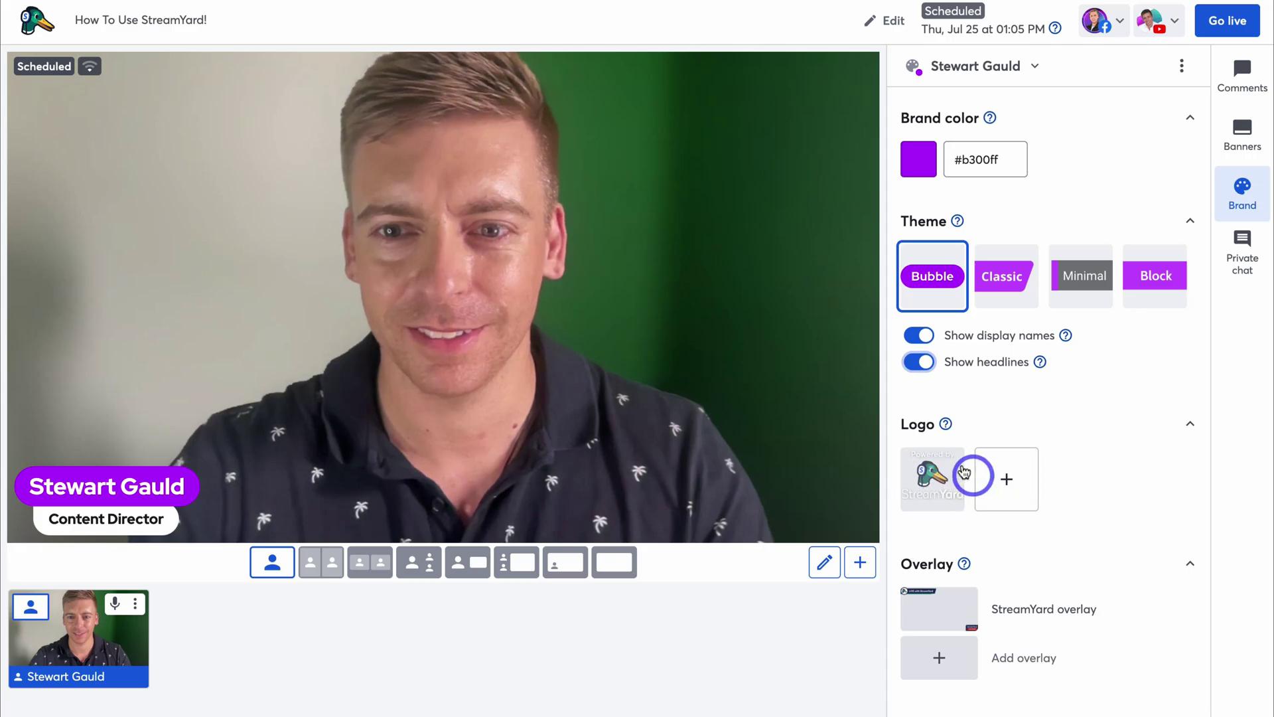
Step: Add the presenter's photo as a logo, show it, and put the LIVE with StreamYard overlay on stream
{"action": "left_click", "coordinate": [1020, 492]}
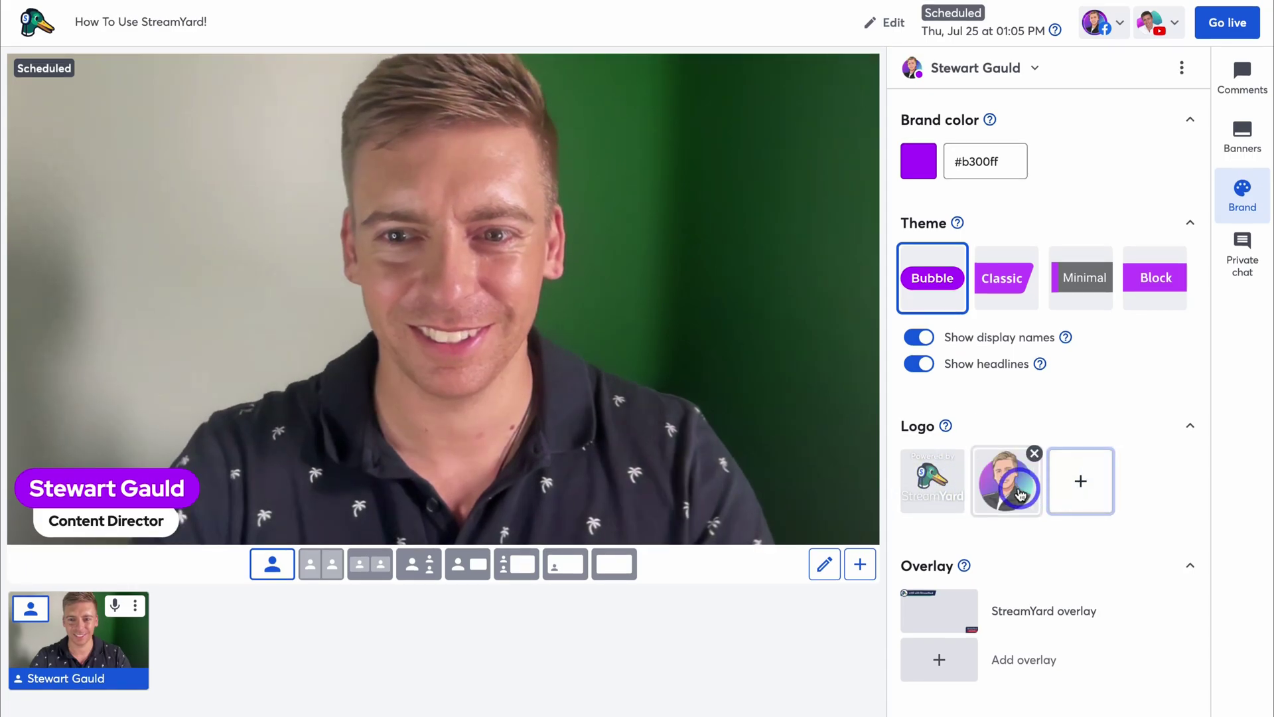
{"action": "left_click", "coordinate": [1010, 487]}
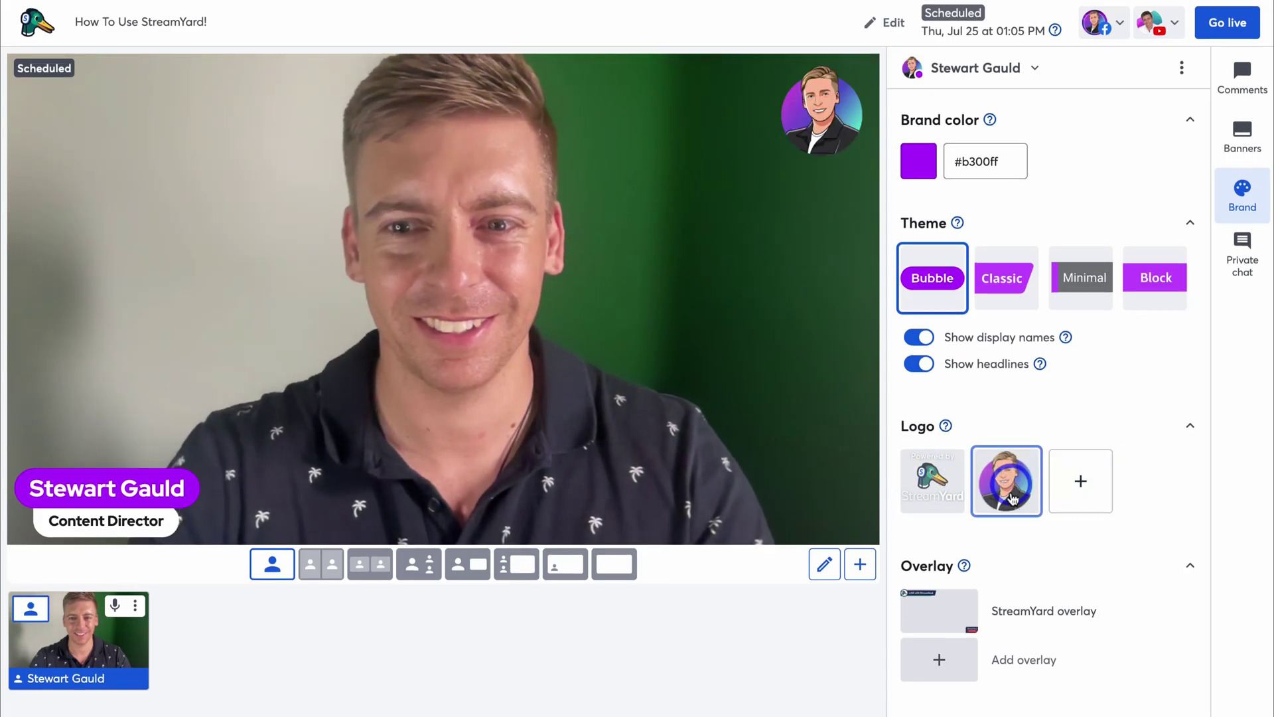
{"action": "scroll", "coordinate": [1005, 521], "scroll_direction": "down", "scroll_amount": 3}
{"action": "mouse_move", "coordinate": [996, 427]}
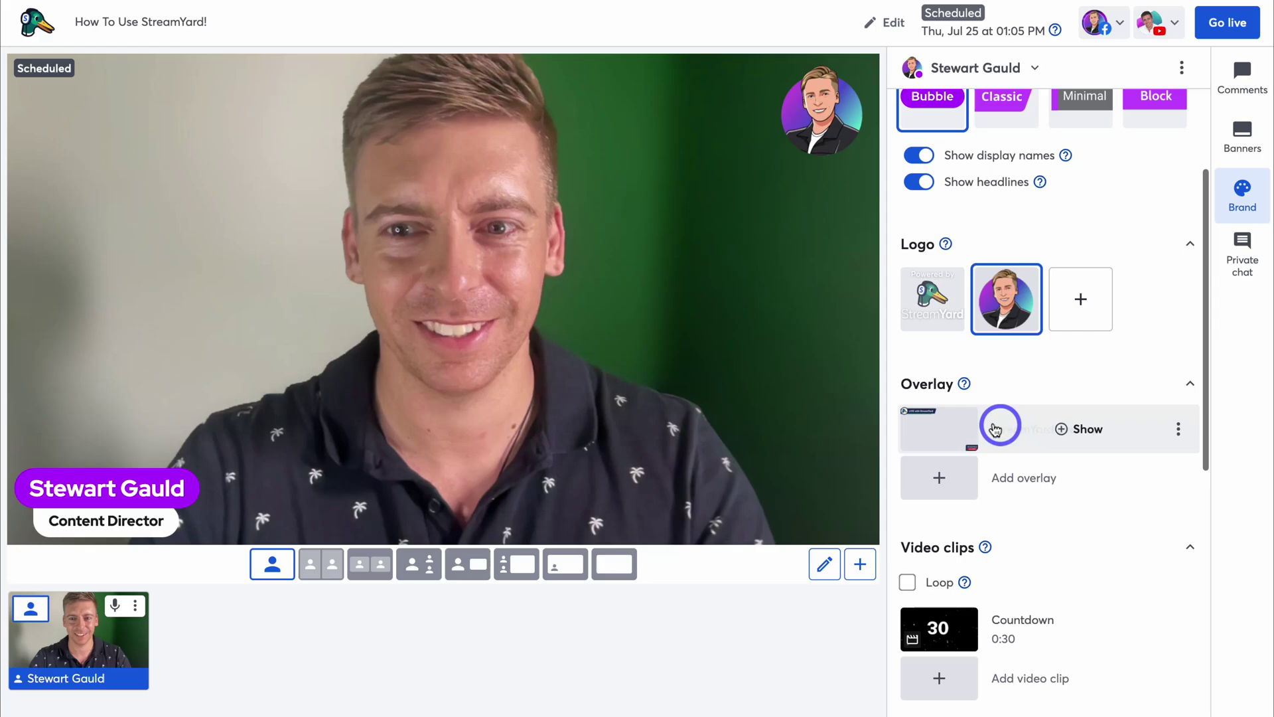
{"action": "left_click", "coordinate": [1043, 436]}
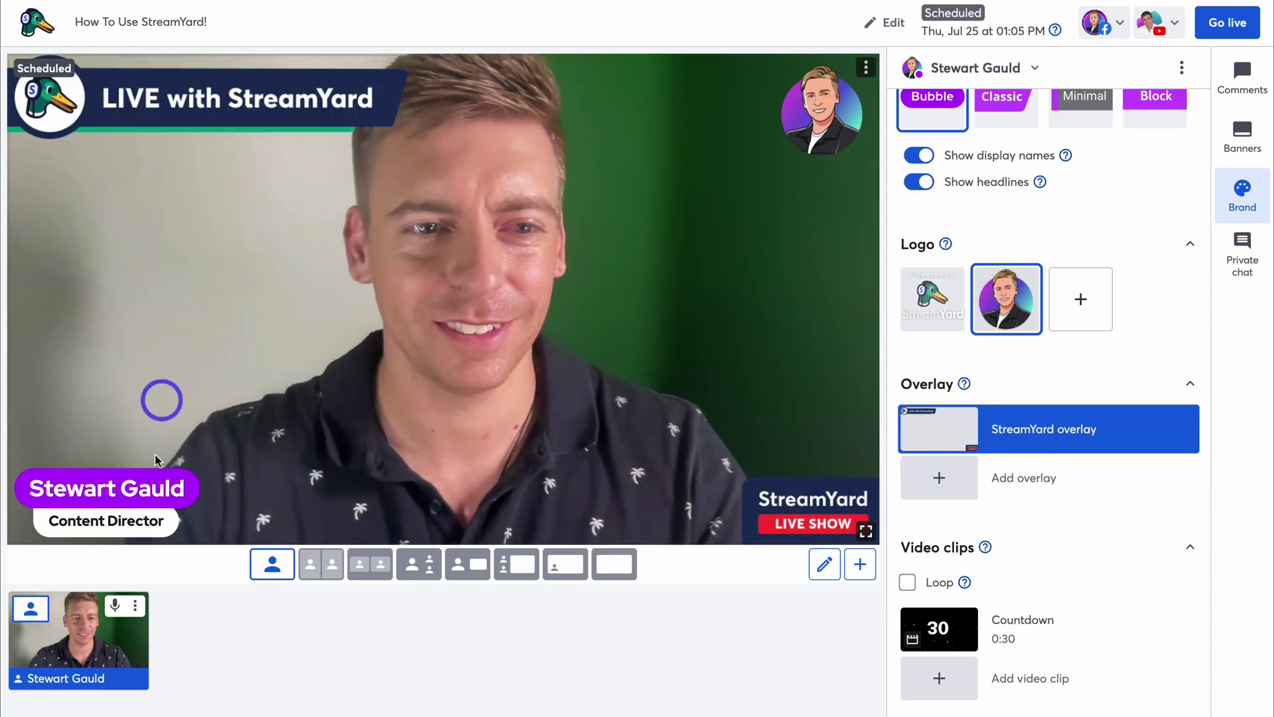
{"action": "scroll", "coordinate": [996, 504], "scroll_direction": "down", "scroll_amount": 3}
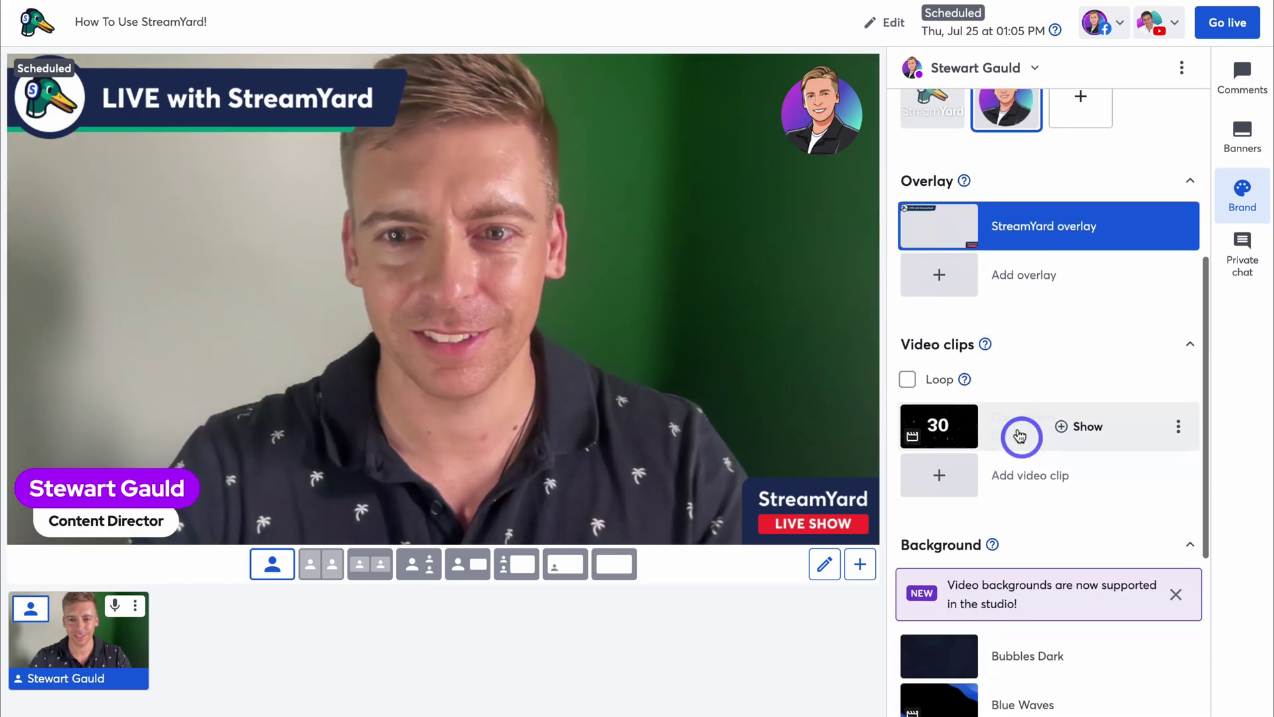
{"action": "mouse_move", "coordinate": [1020, 425]}
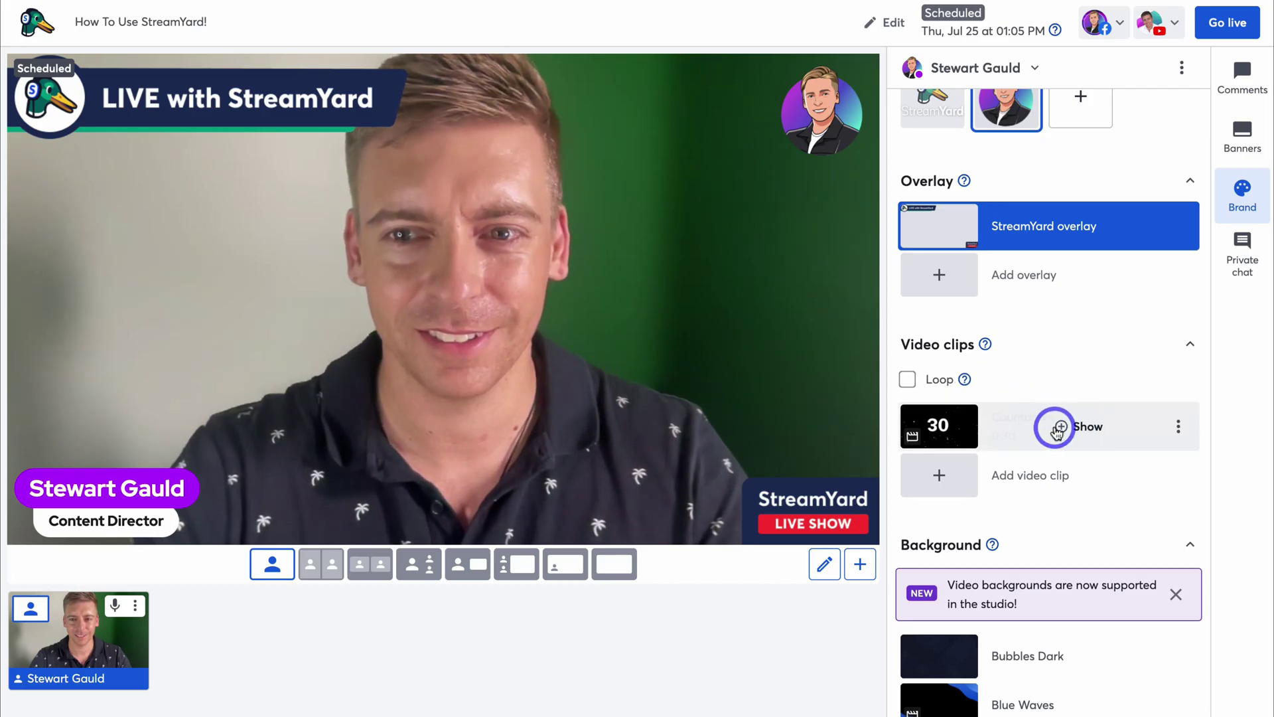
{"action": "left_click", "coordinate": [1058, 429]}
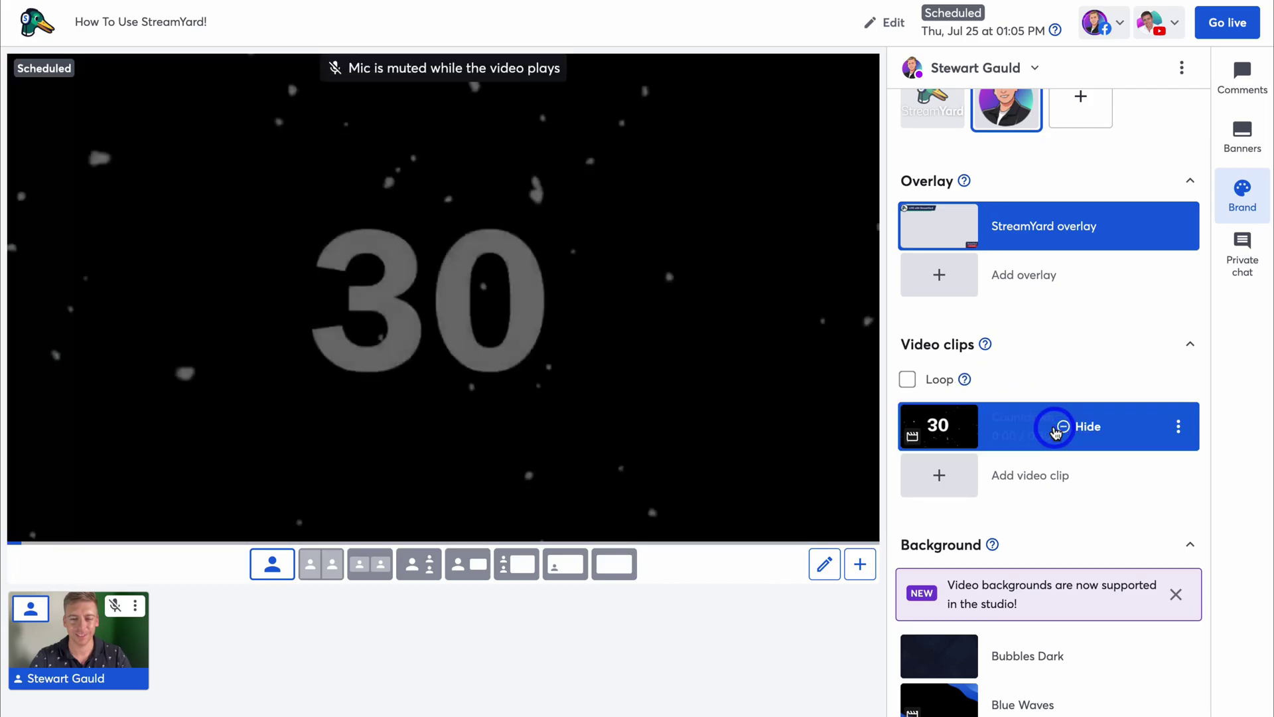
{"action": "scroll", "coordinate": [1052, 464], "scroll_direction": "down", "scroll_amount": 4}
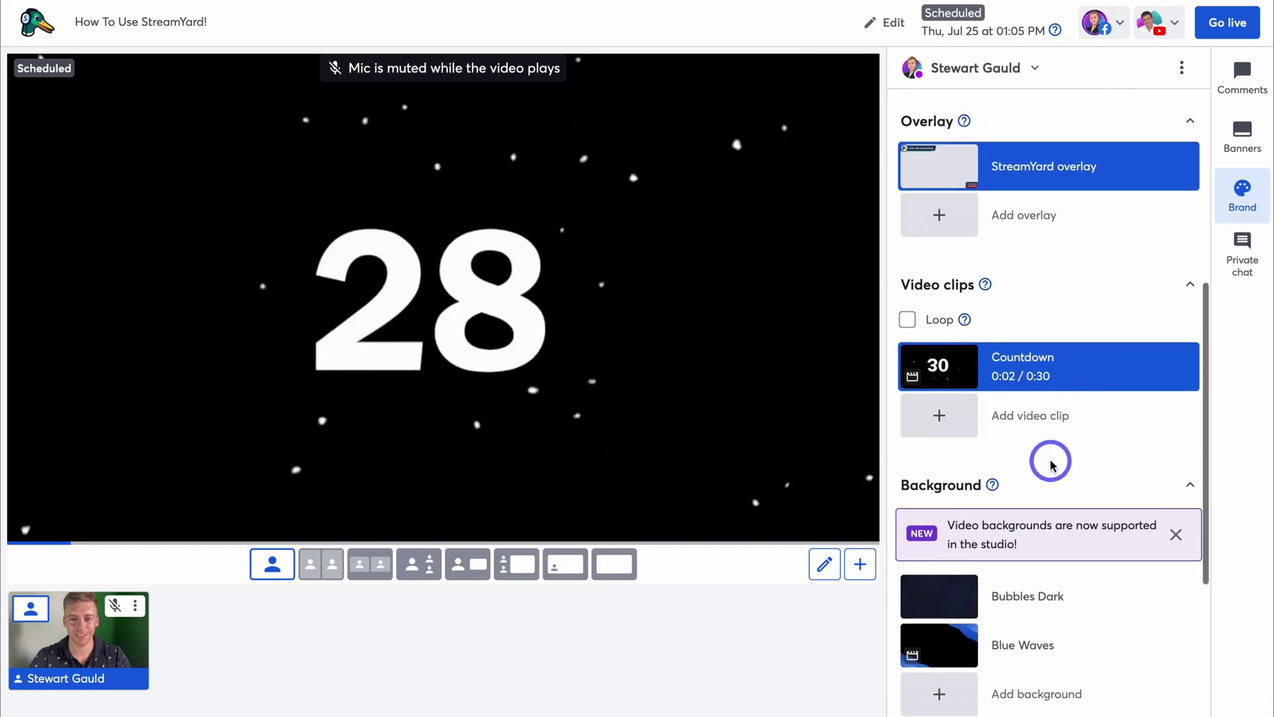
{"action": "scroll", "coordinate": [1050, 456], "scroll_direction": "up", "scroll_amount": 2}
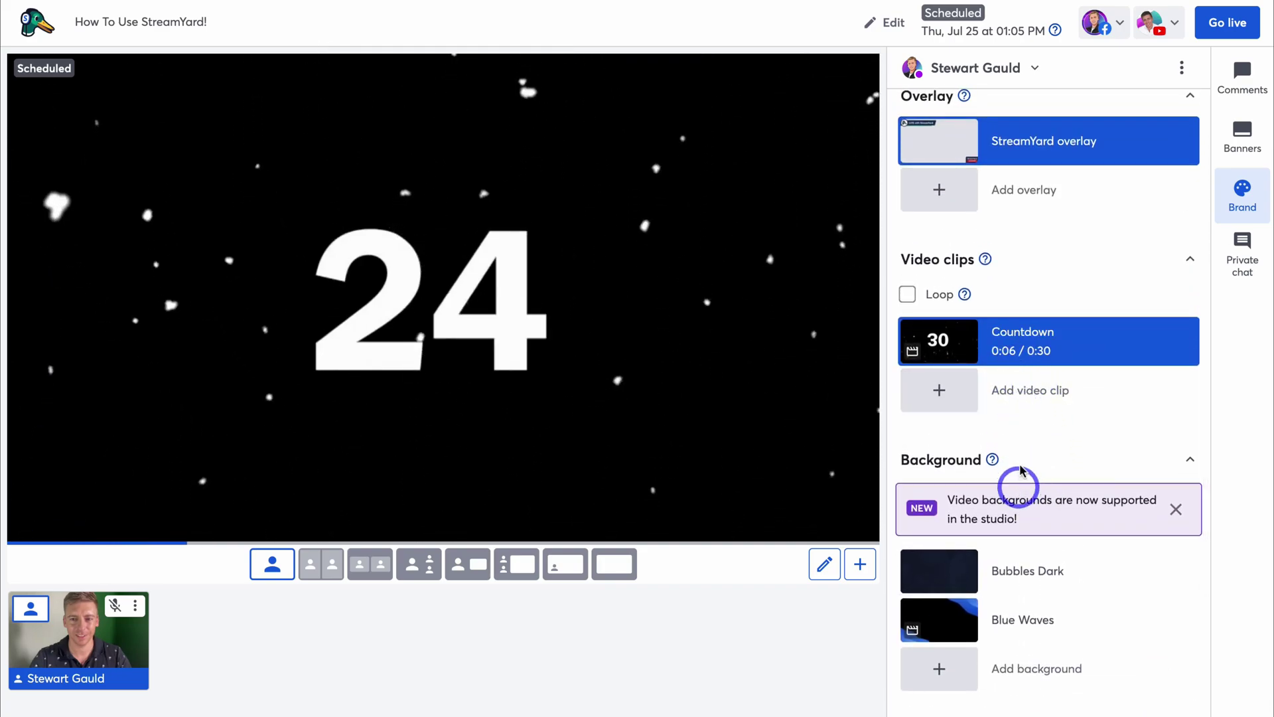
{"action": "left_click", "coordinate": [1020, 341]}
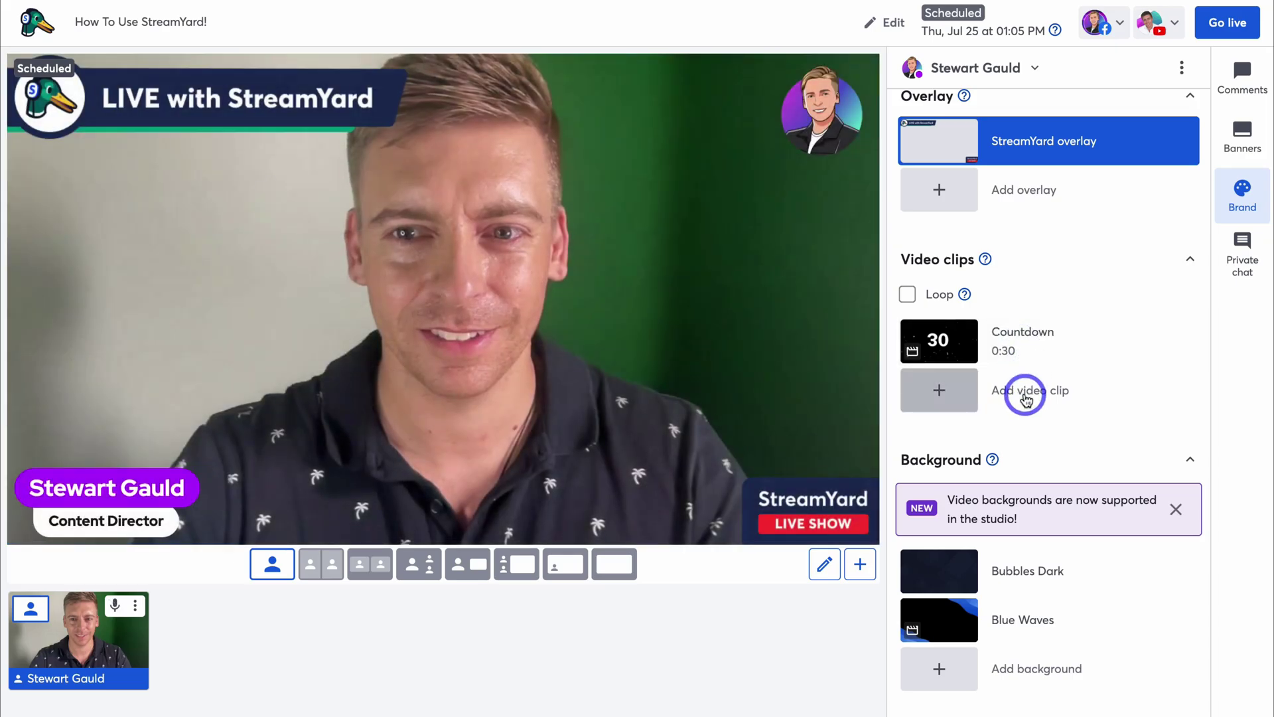
{"action": "scroll", "coordinate": [1027, 390], "scroll_direction": "down", "scroll_amount": 4}
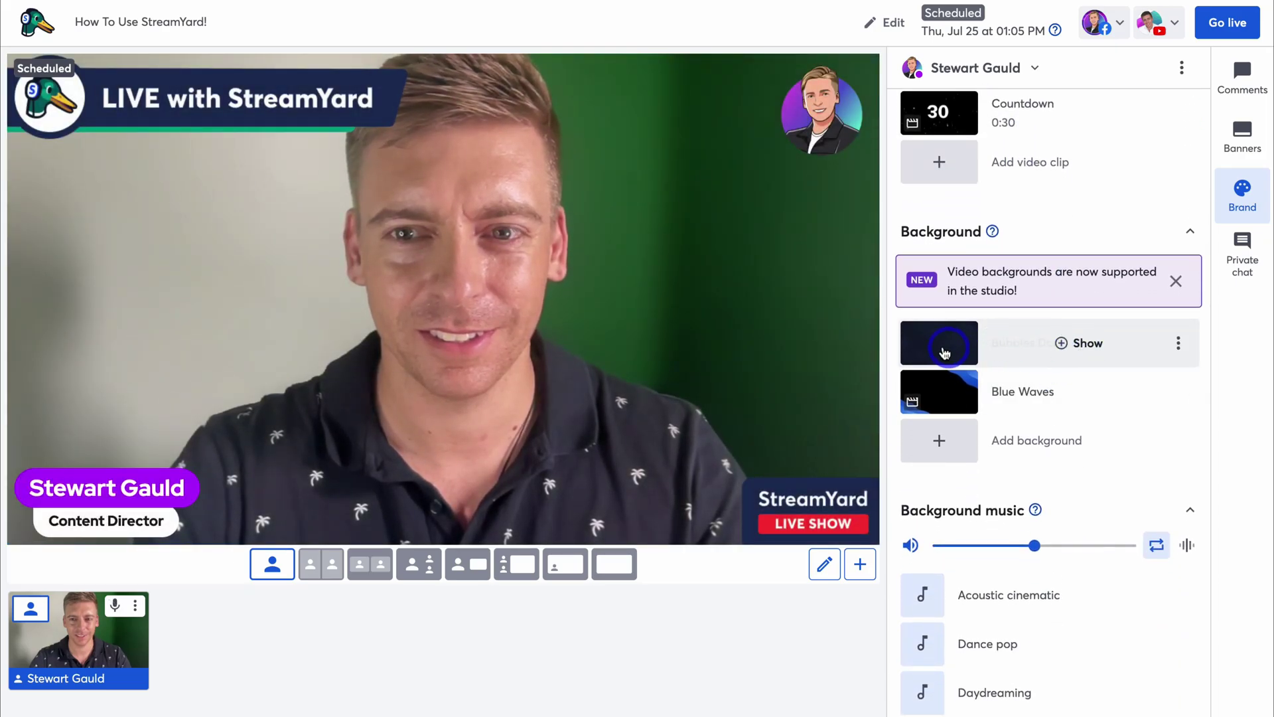
{"action": "left_click", "coordinate": [976, 436]}
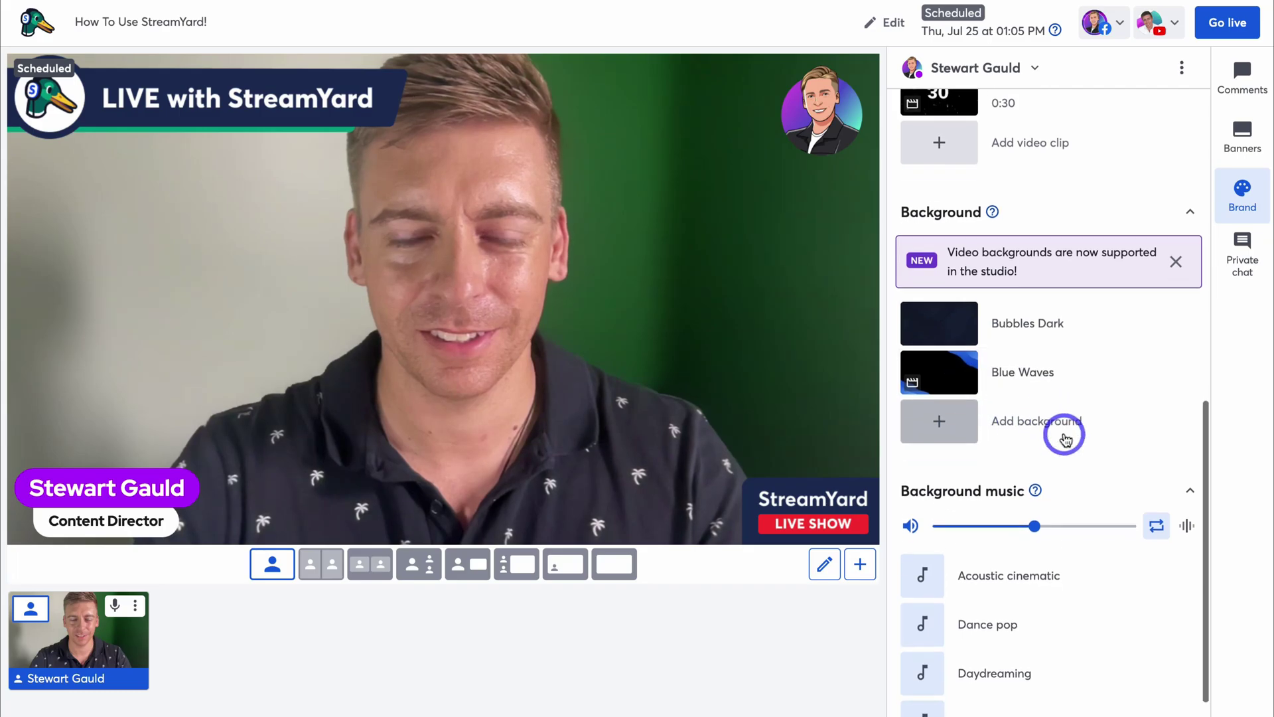
{"action": "scroll", "coordinate": [1064, 434], "scroll_direction": "down", "scroll_amount": 3}
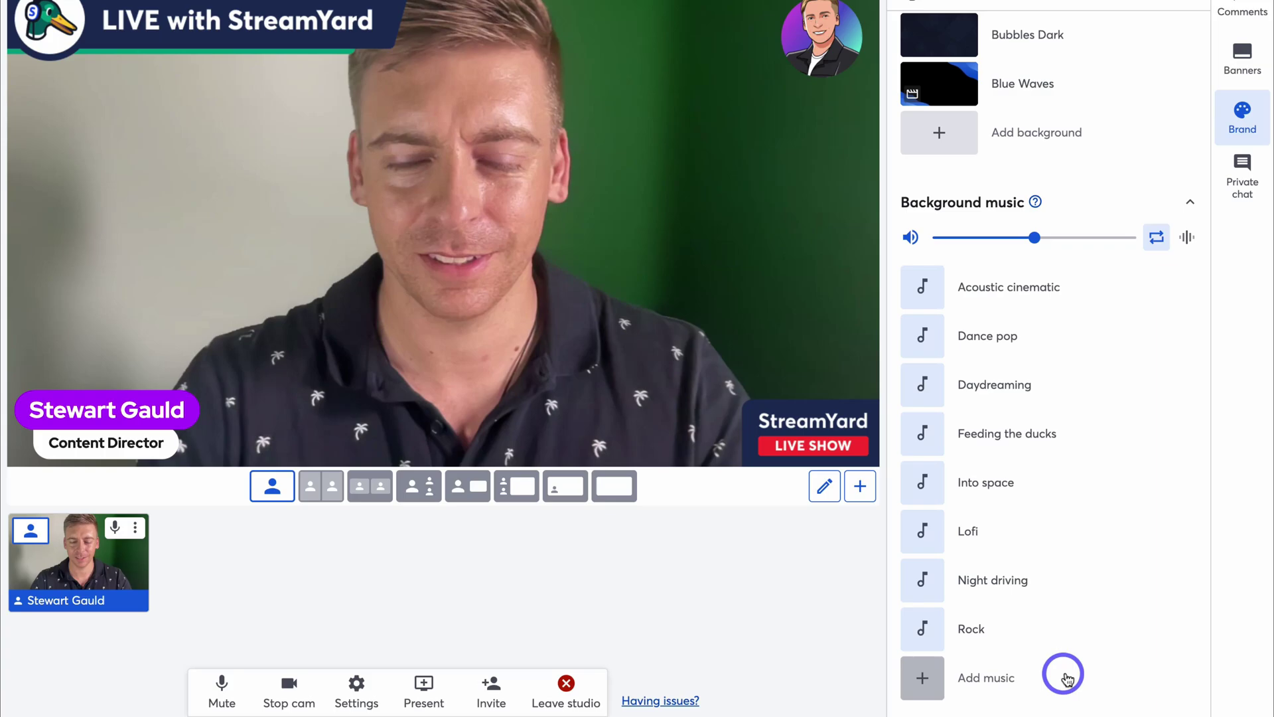
{"action": "mouse_move", "coordinate": [1060, 392]}
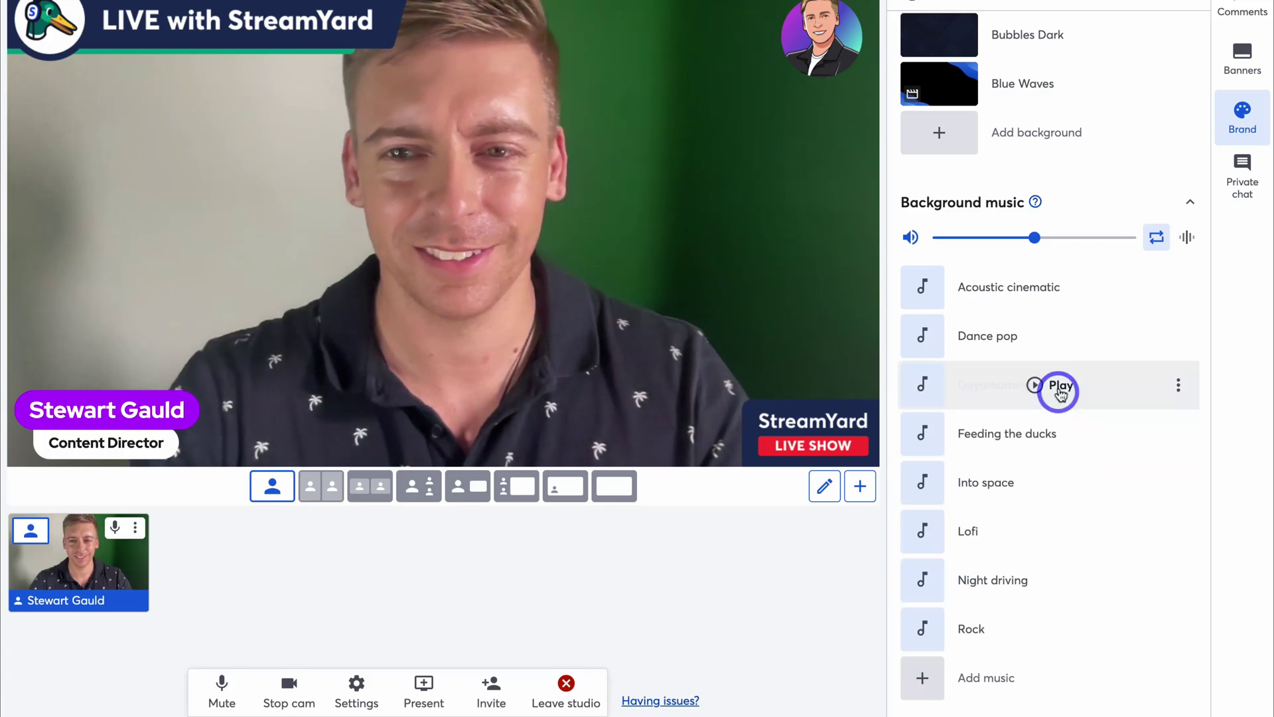
{"action": "scroll", "coordinate": [1060, 392], "scroll_direction": "up", "scroll_amount": 9}
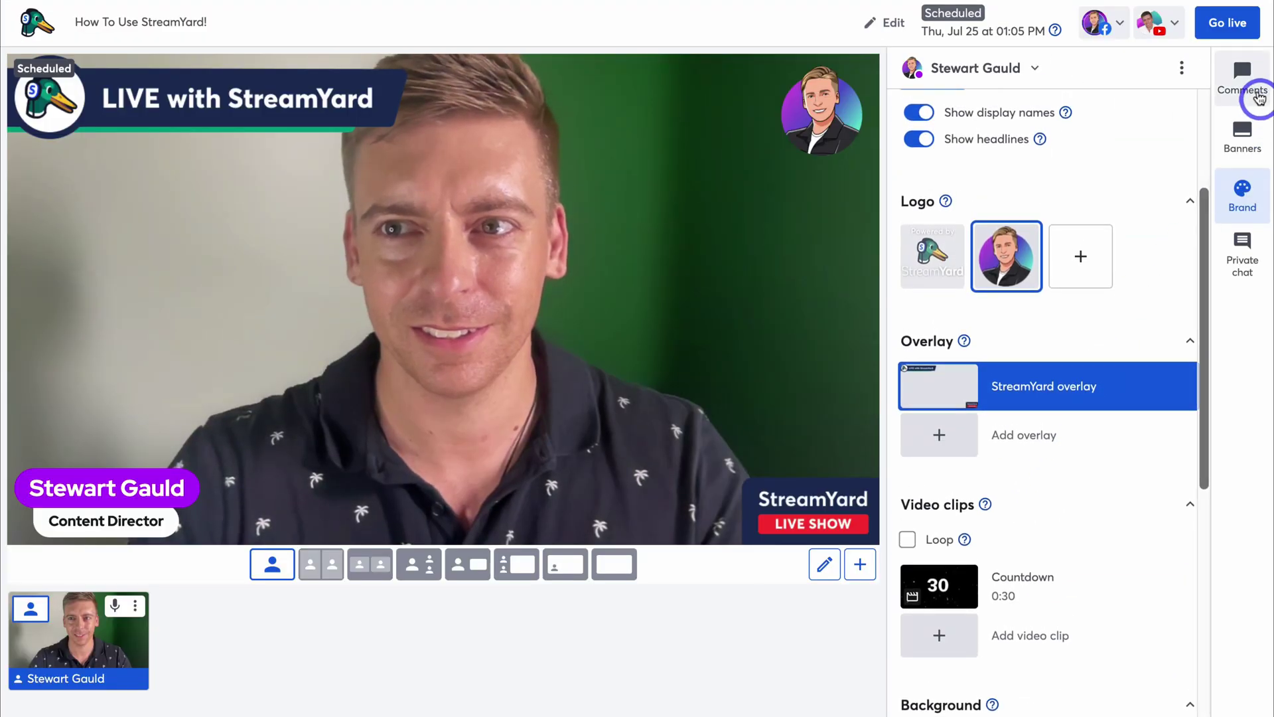
Step: Show the Comments panel and expand the ALL destinations list for Facebook and YouTube comments
{"action": "left_click", "coordinate": [1259, 98]}
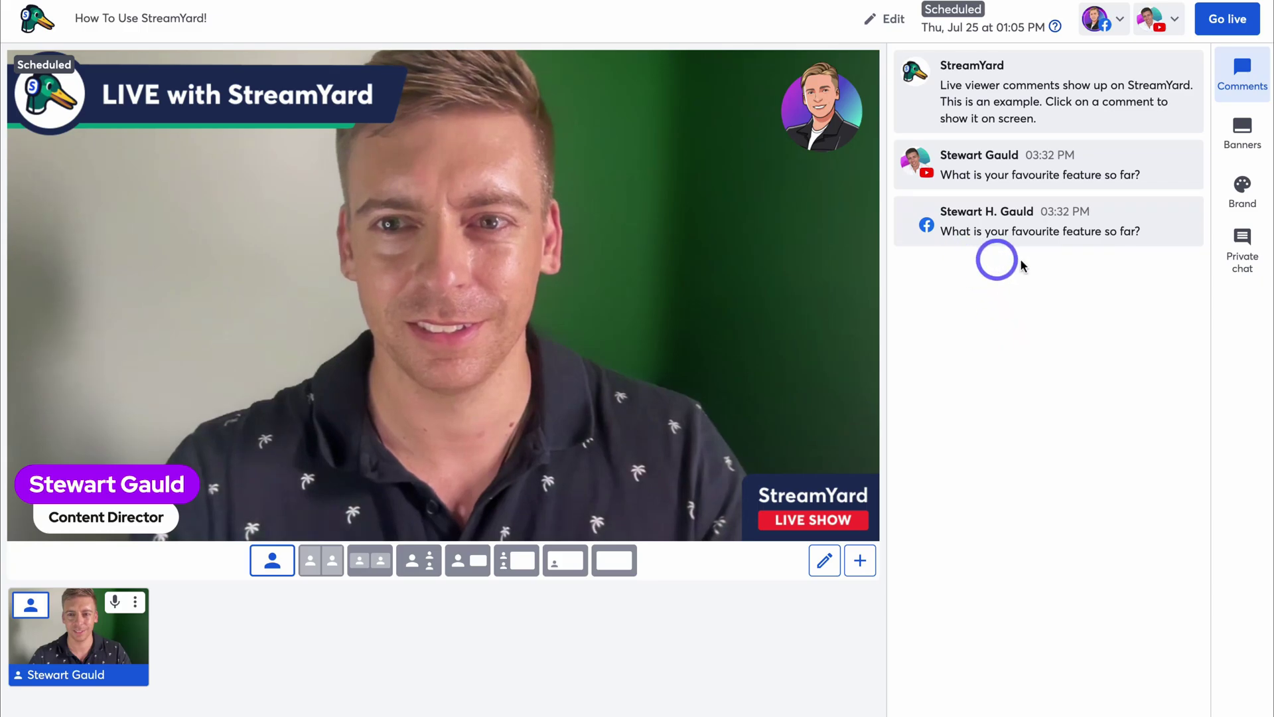
{"action": "mouse_move", "coordinate": [1020, 227]}
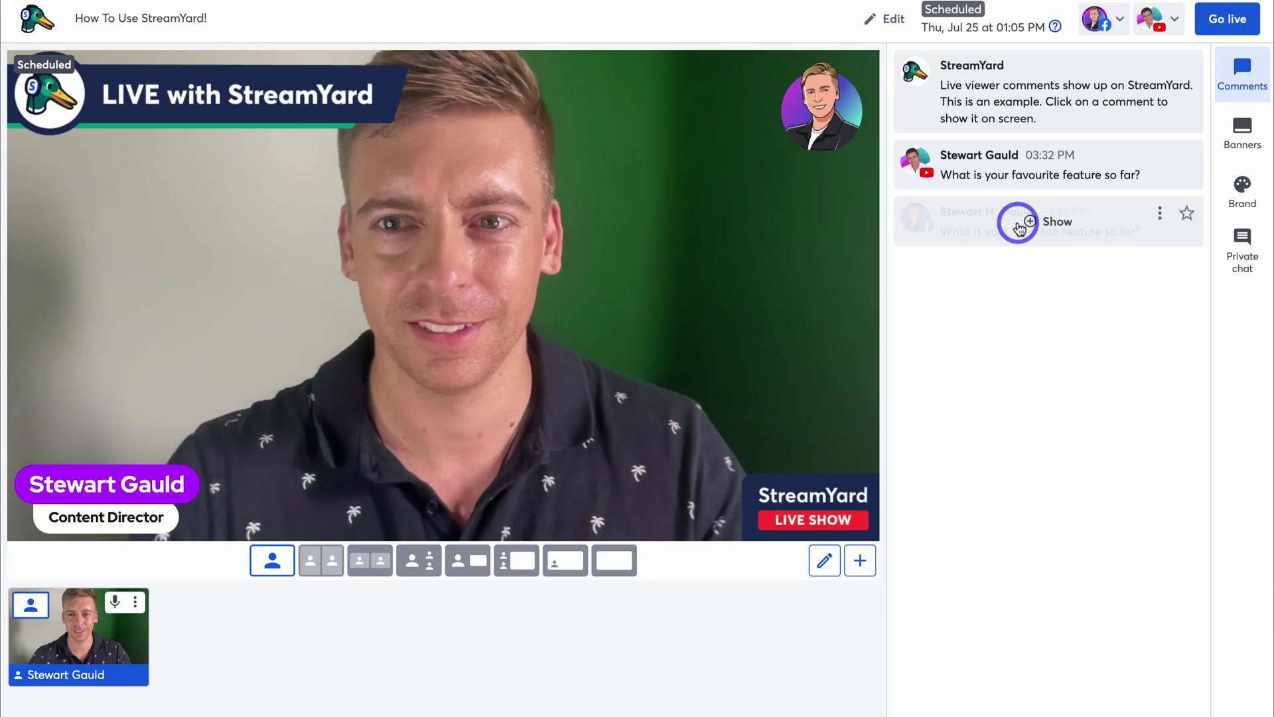
{"action": "mouse_move", "coordinate": [1008, 178]}
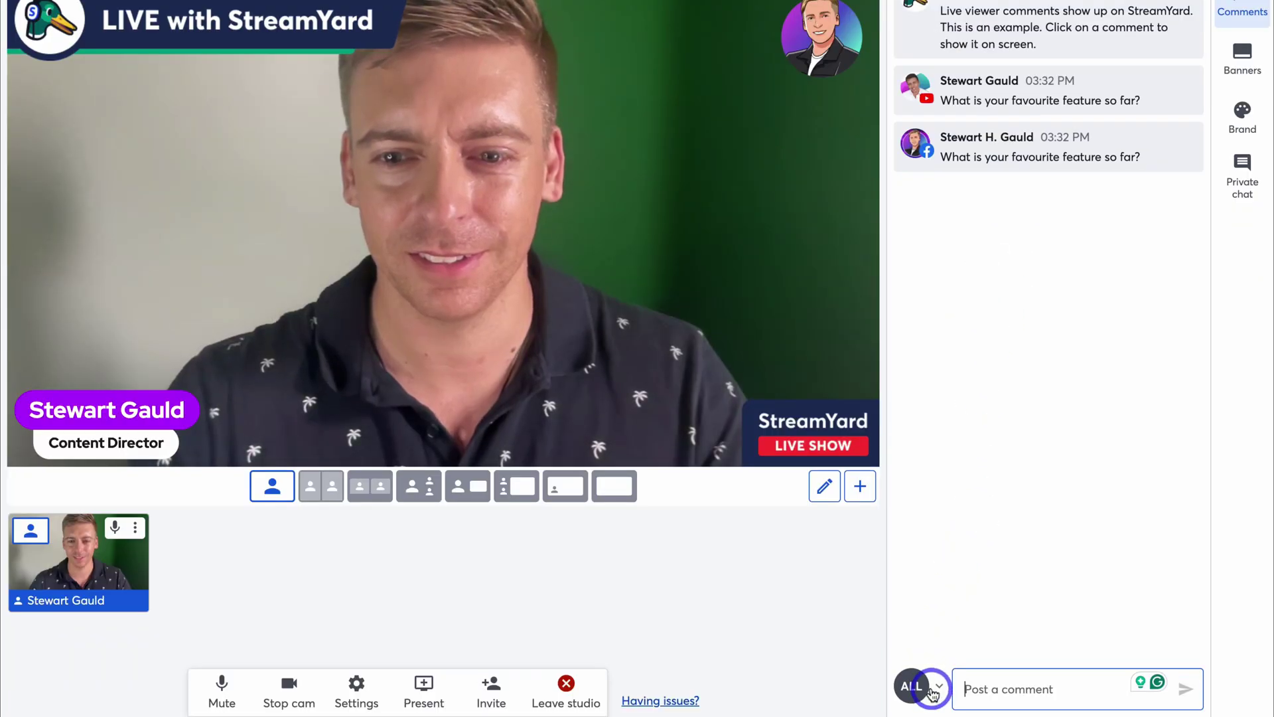
{"action": "left_click", "coordinate": [931, 689]}
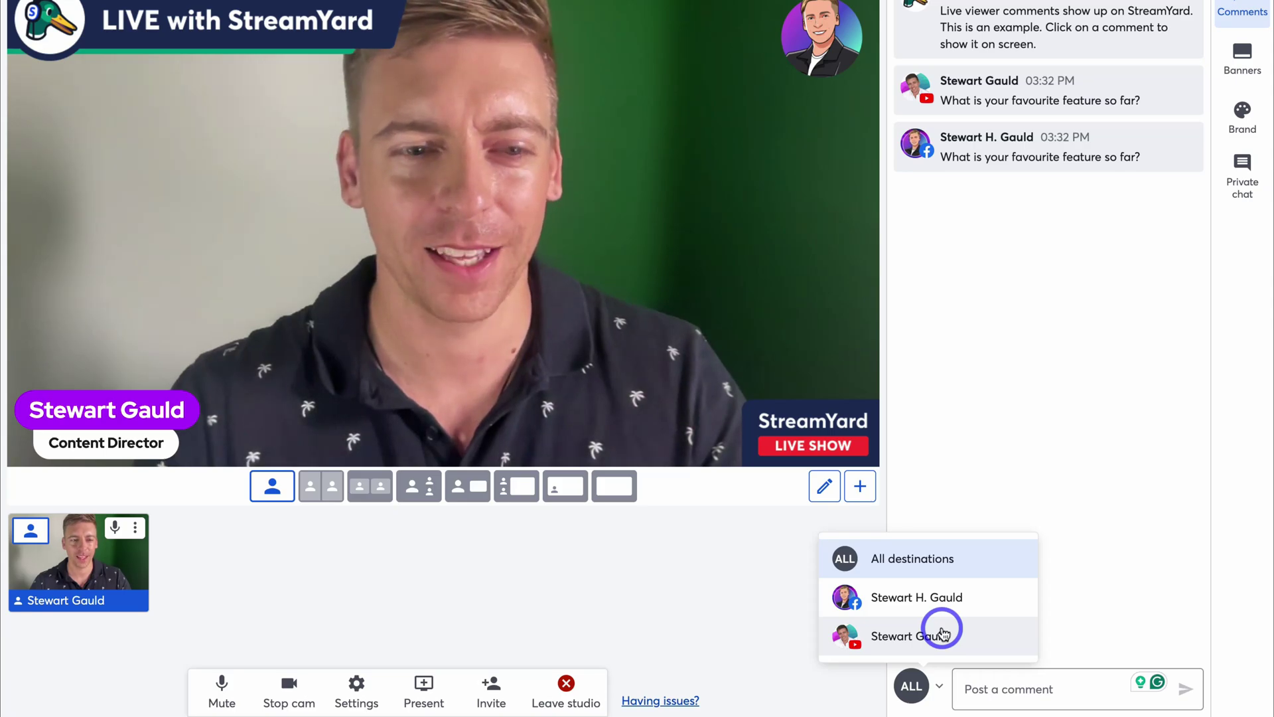
Step: Create a new ticker banner from pasted promotional text in the Banners panel
{"action": "left_click", "coordinate": [1044, 447]}
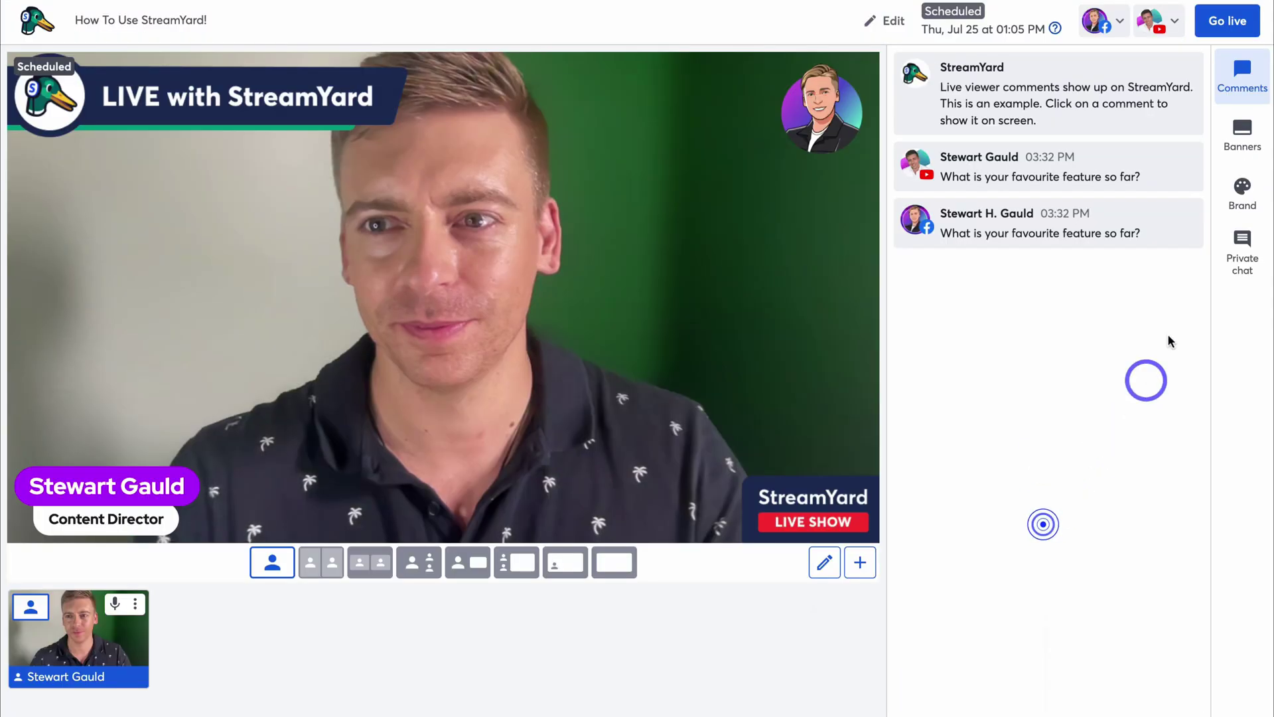
{"action": "left_click", "coordinate": [1242, 136]}
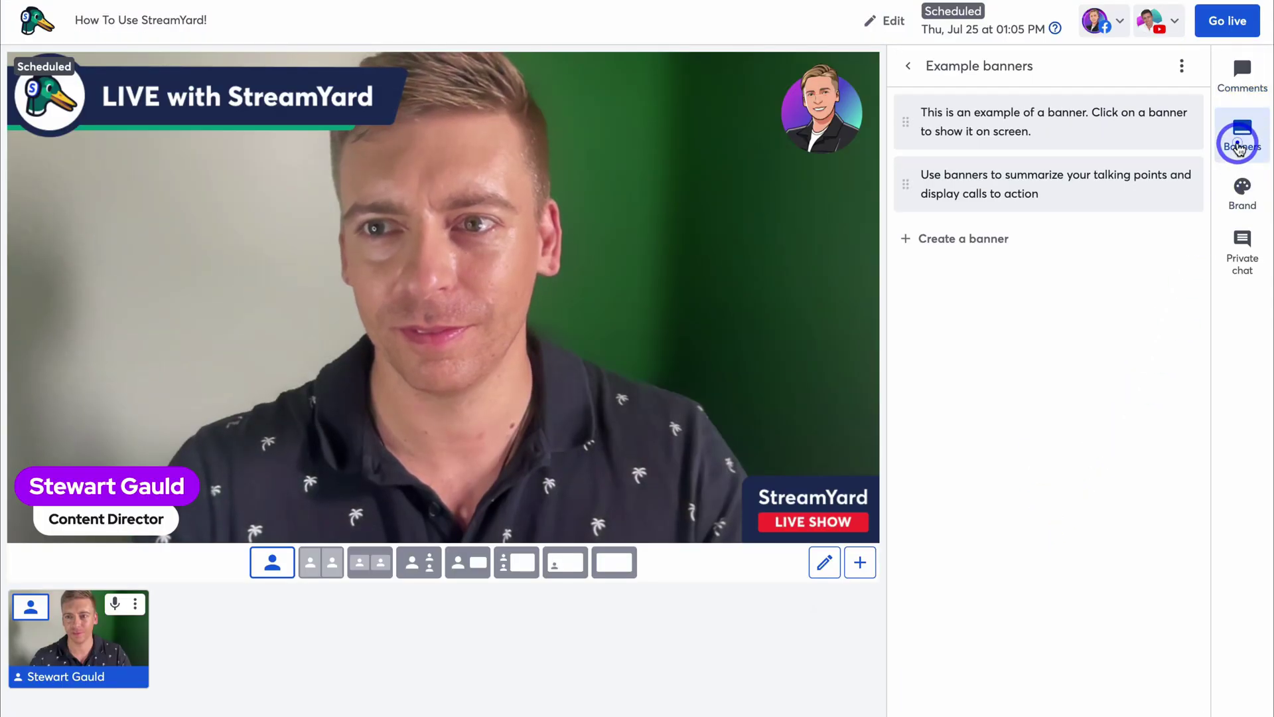
{"action": "mouse_move", "coordinate": [1076, 137]}
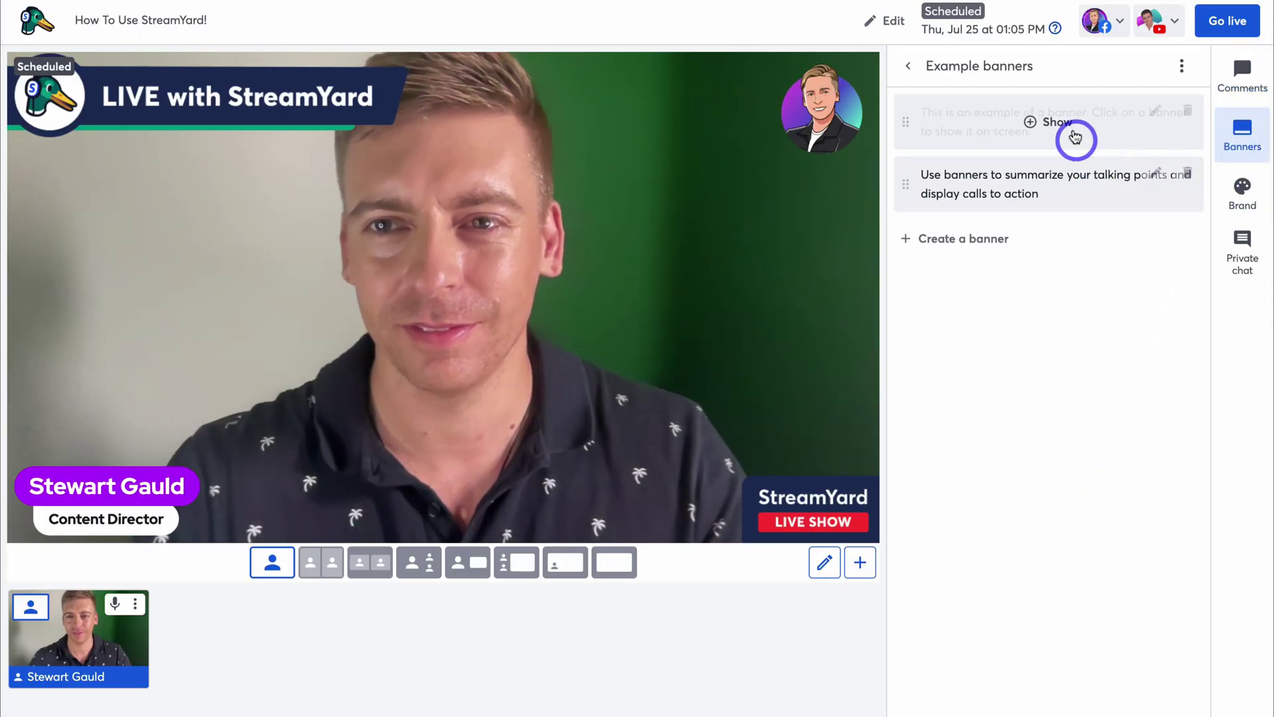
{"action": "left_click", "coordinate": [1004, 238]}
{"action": "type", "text": "Use StreamYard for Podcasts, Streaming, Webinars, Video Creation, and more!"}
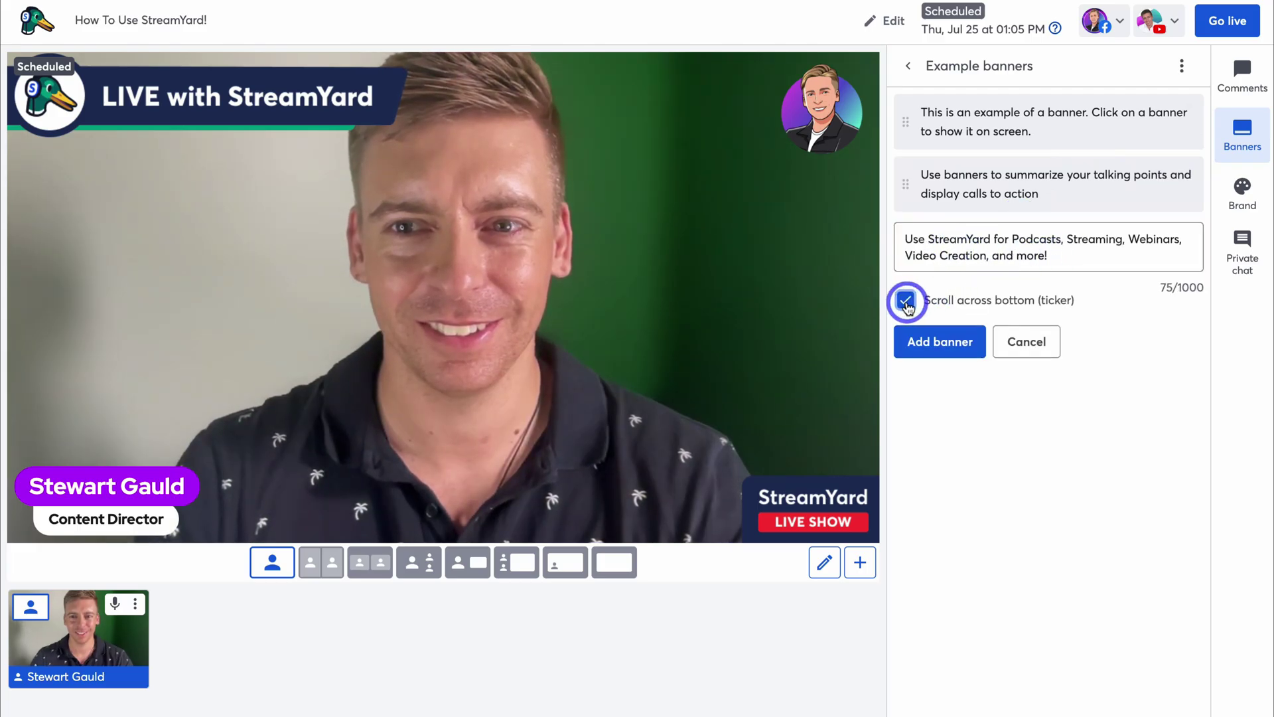
{"action": "left_click", "coordinate": [941, 340]}
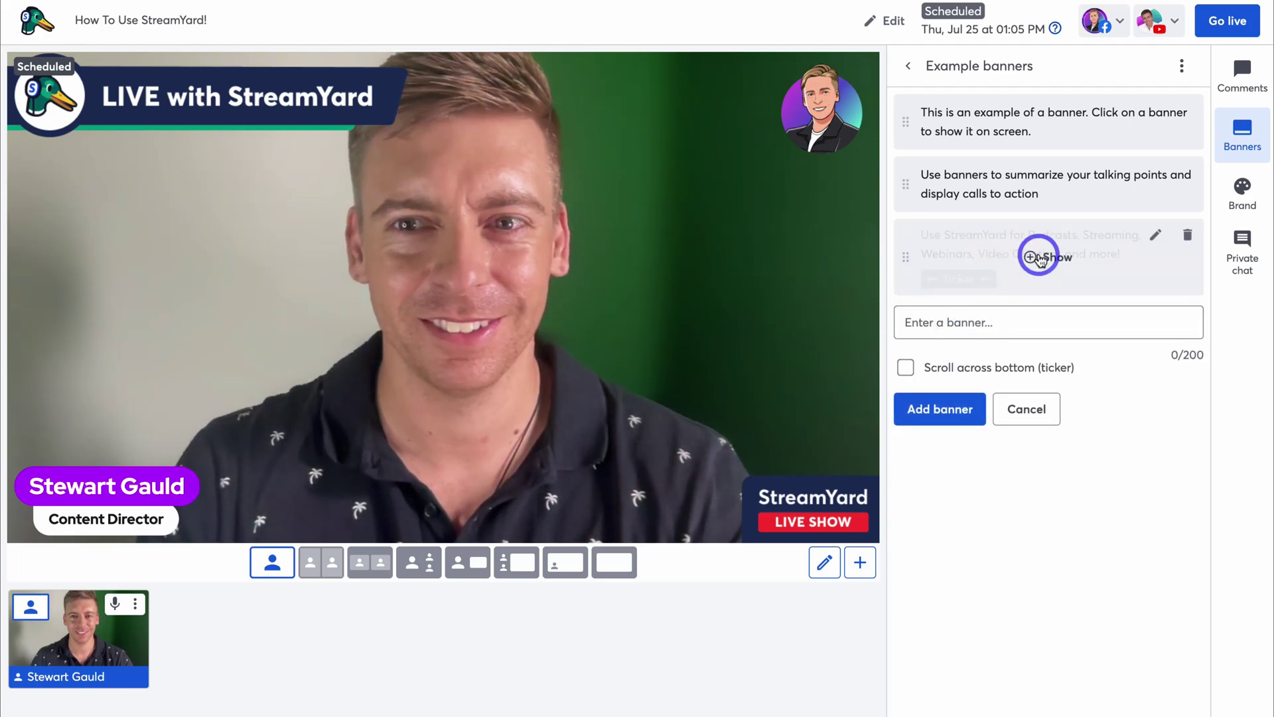
Step: Show and hide the ticker banner, then save it with scrolling turned off
{"action": "left_click", "coordinate": [1039, 258]}
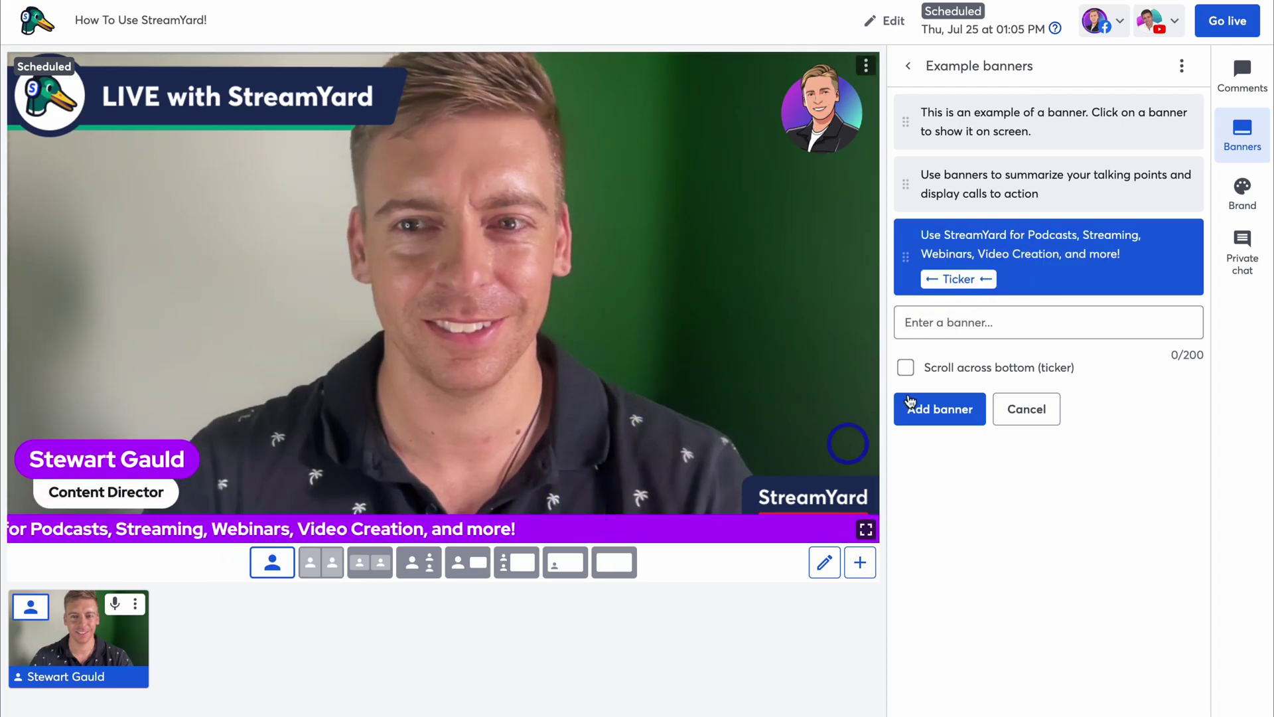
{"action": "left_click", "coordinate": [1044, 257]}
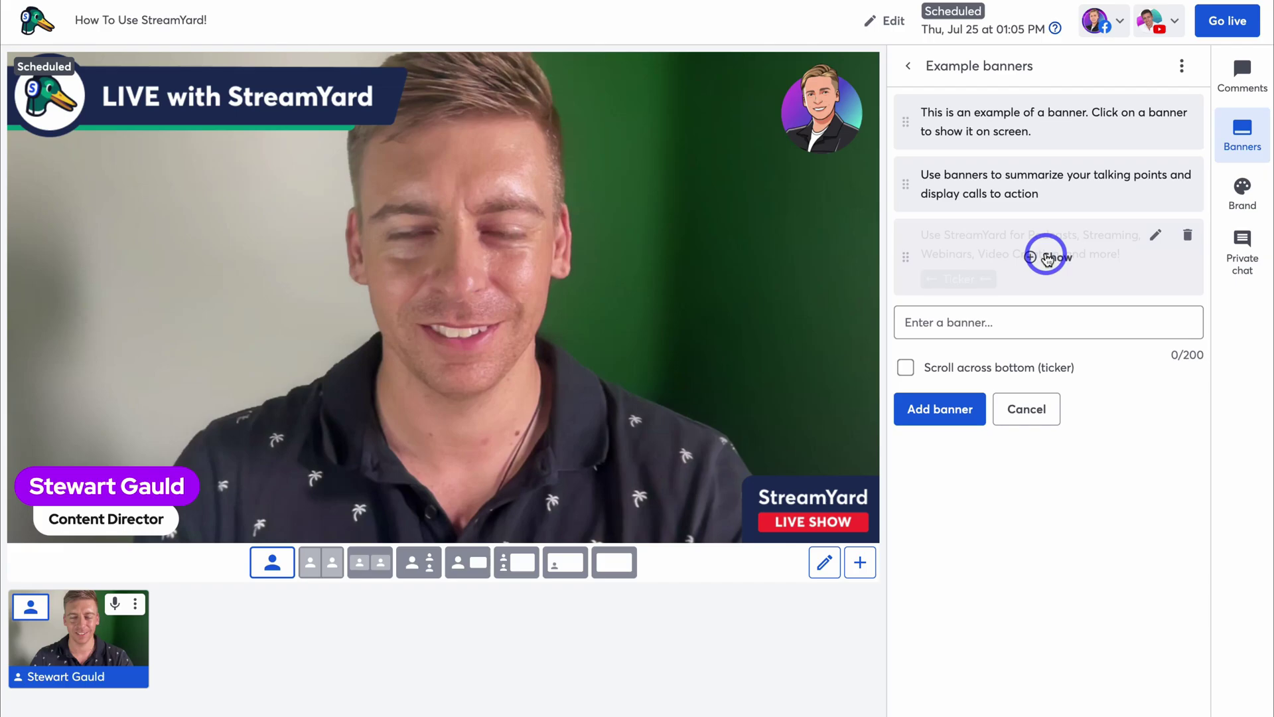
{"action": "left_click", "coordinate": [1159, 234]}
{"action": "left_click", "coordinate": [924, 307]}
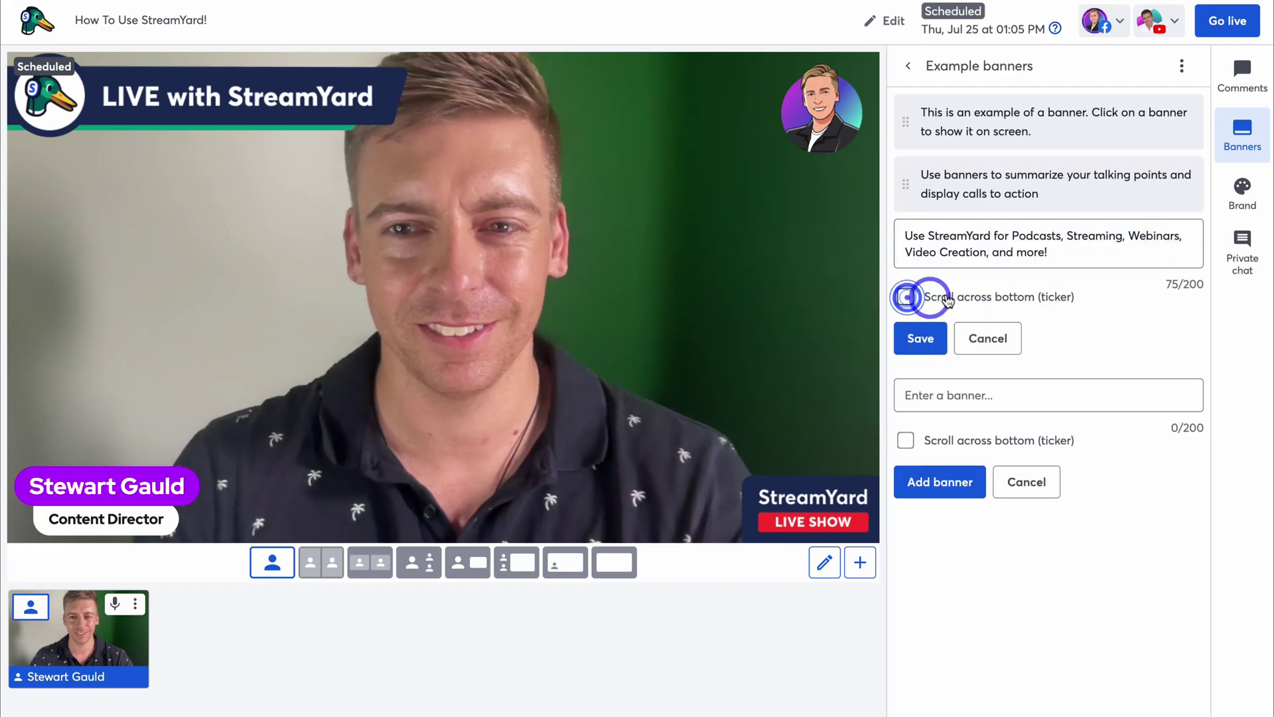
{"action": "left_click", "coordinate": [921, 342]}
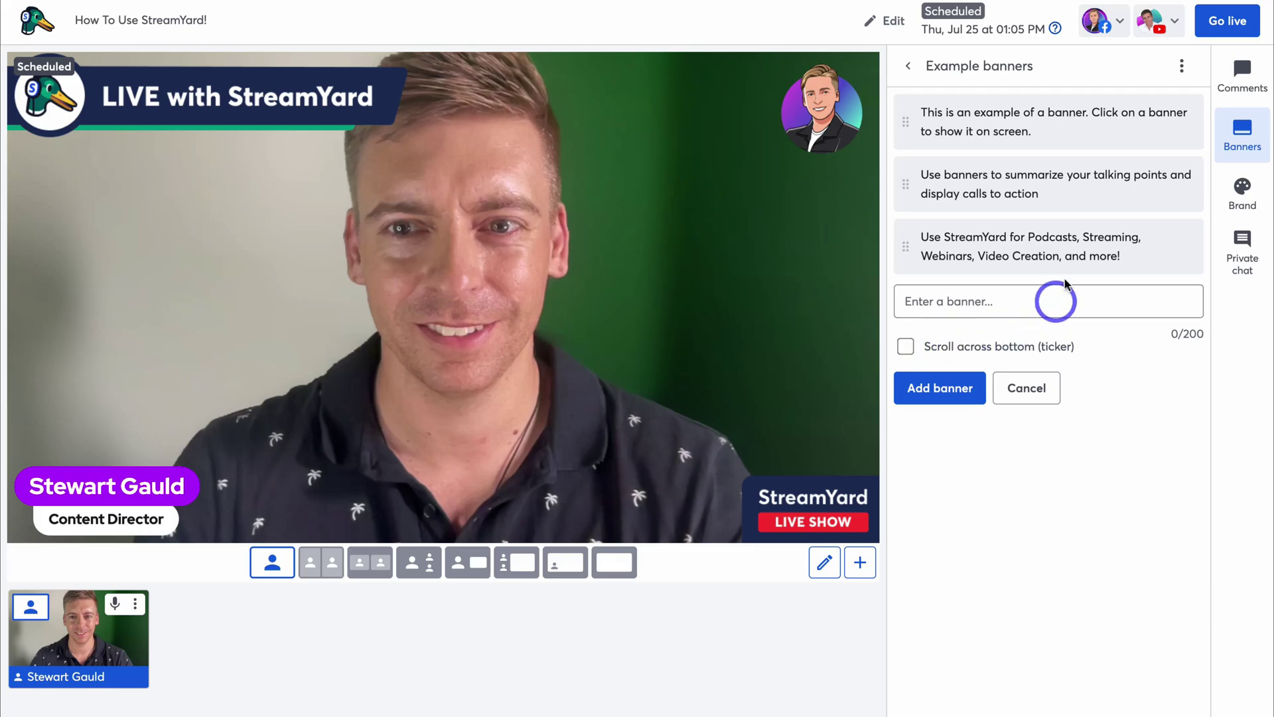
Step: Show the third example banner on stage, then hide it again
{"action": "left_click", "coordinate": [1035, 246]}
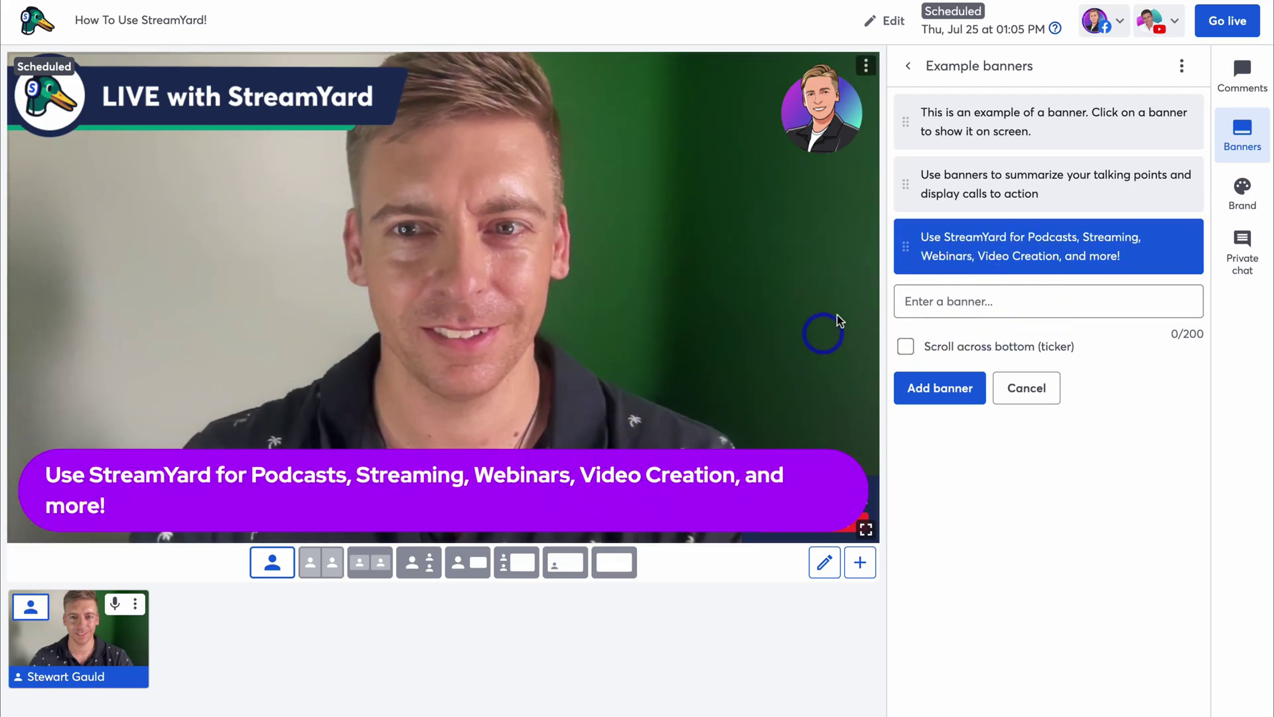
{"action": "mouse_move", "coordinate": [1041, 250]}
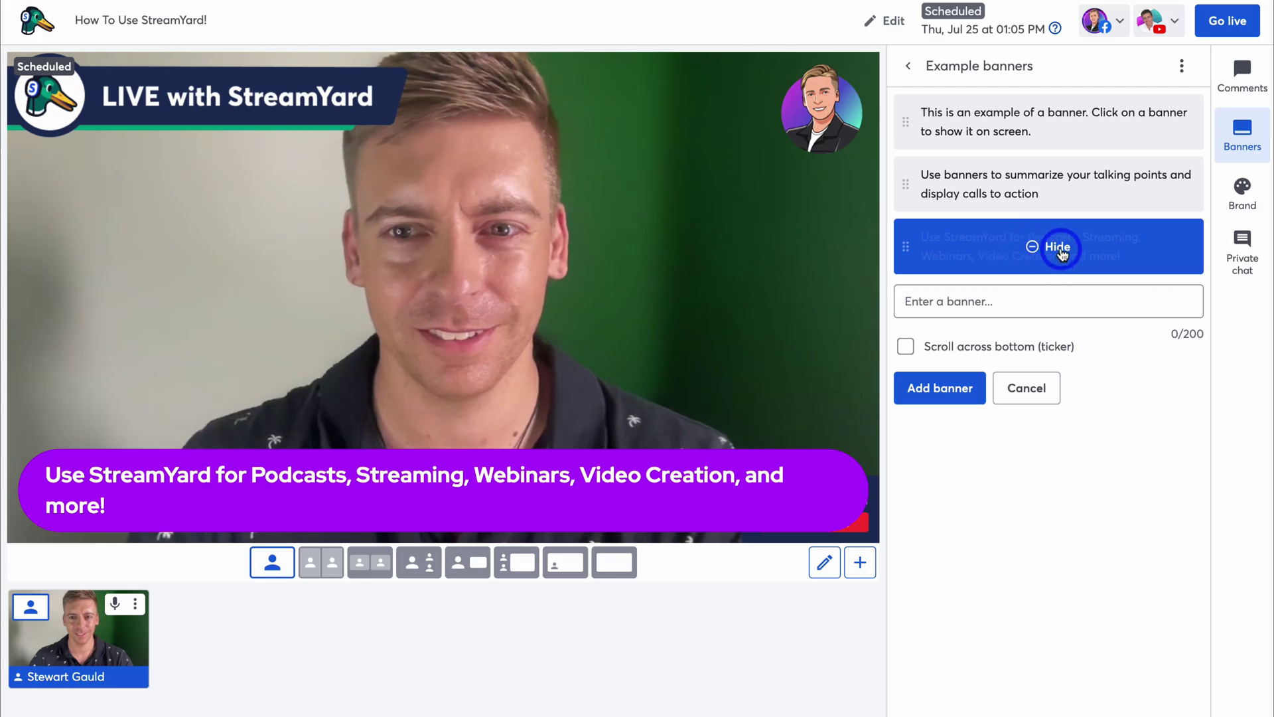
{"action": "left_click", "coordinate": [1061, 248]}
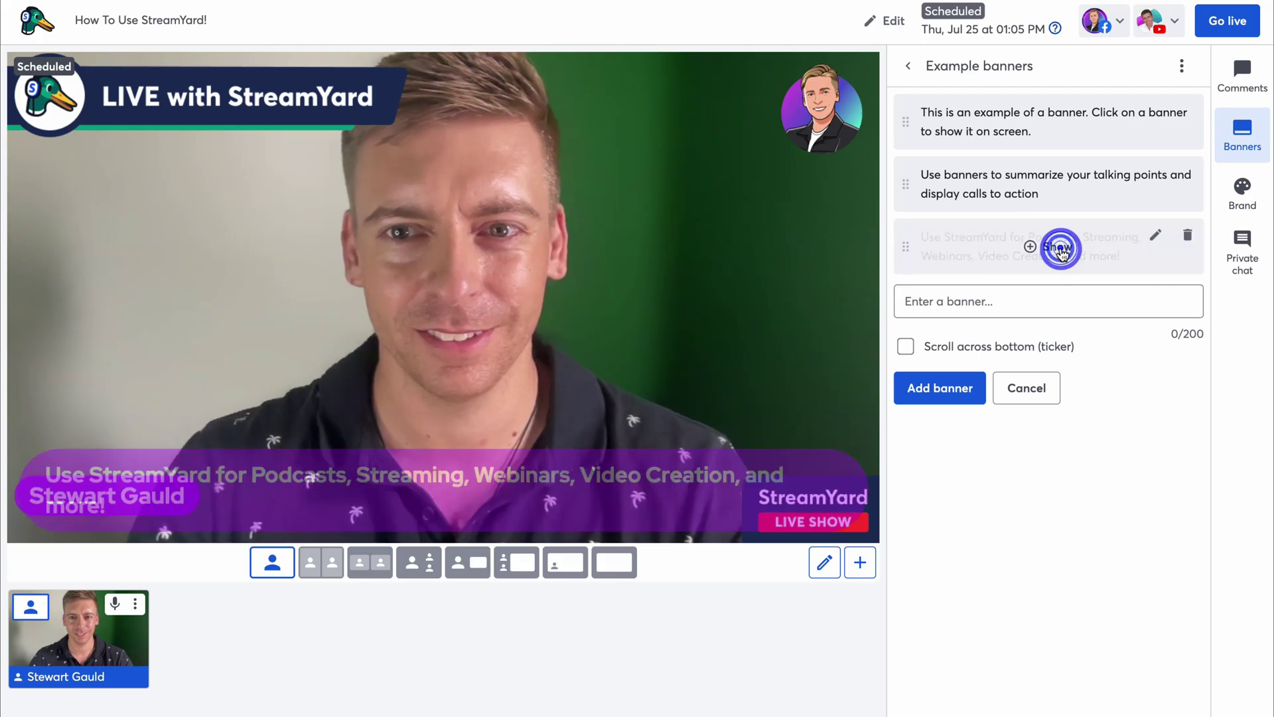
Step: Open Private chat, then copy the studio's guest invite link from the Invite dialog
{"action": "left_click", "coordinate": [1243, 266]}
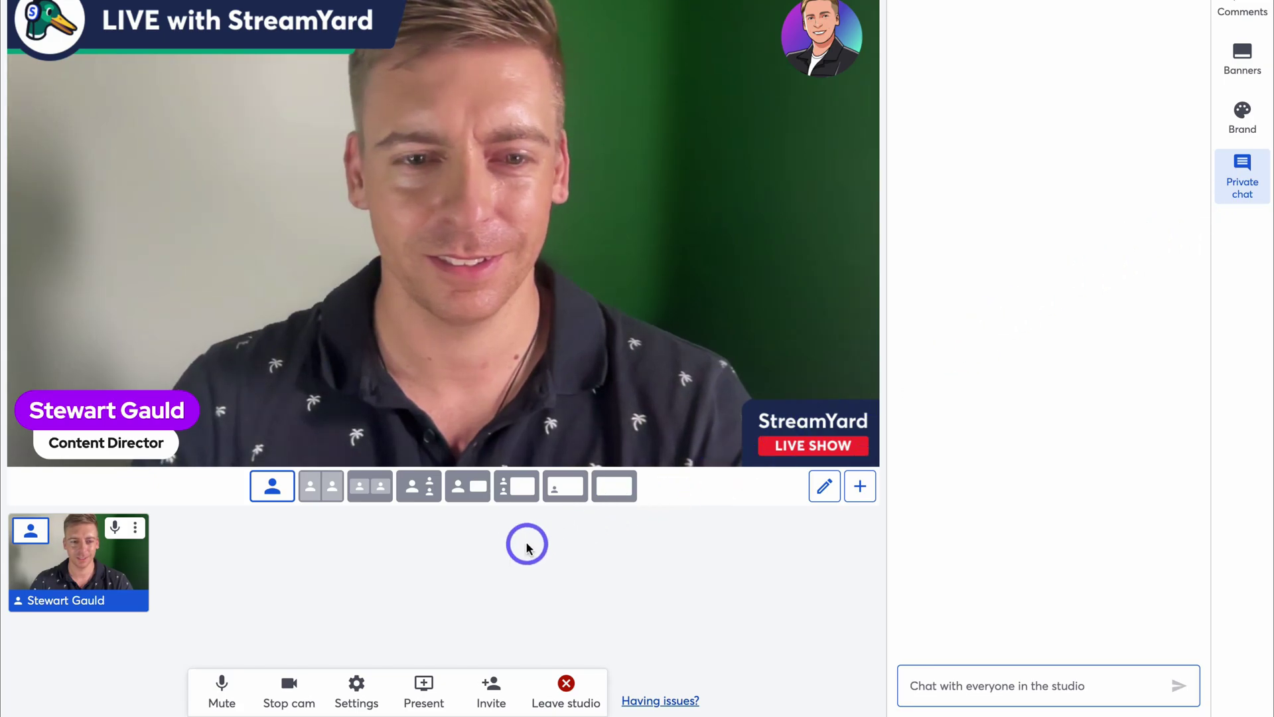
{"action": "left_click", "coordinate": [488, 689]}
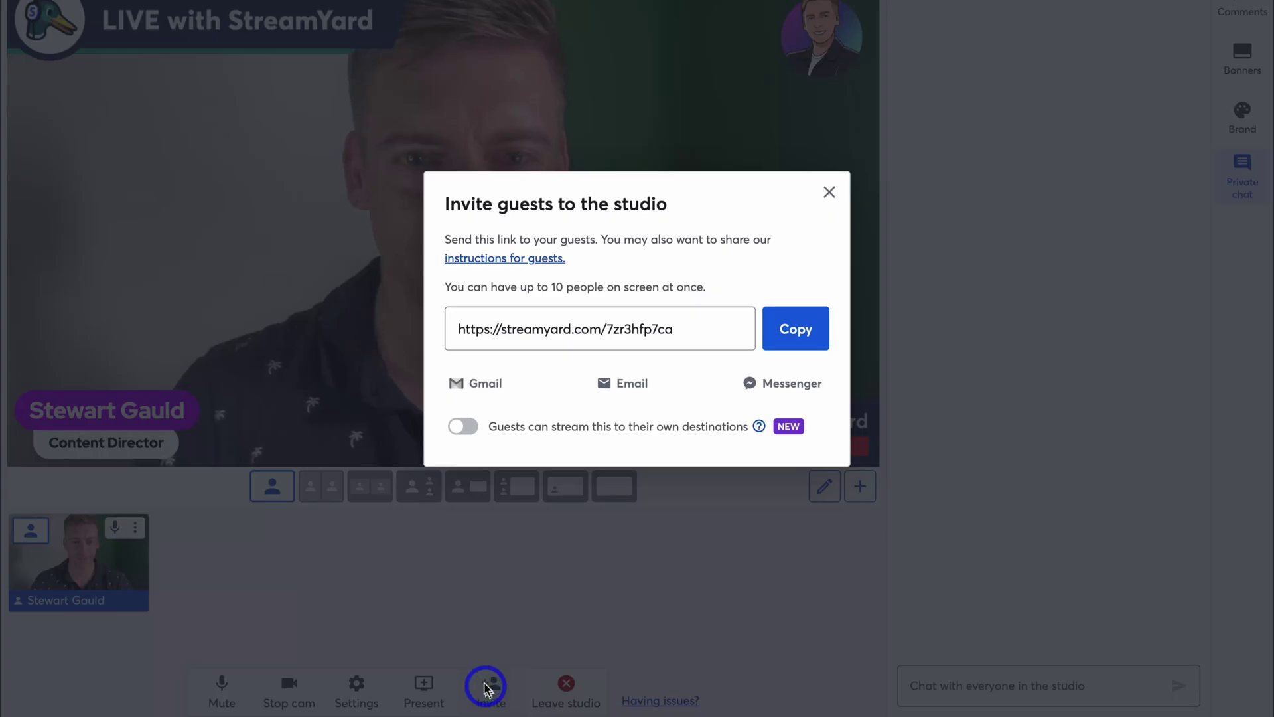
{"action": "left_click", "coordinate": [782, 336]}
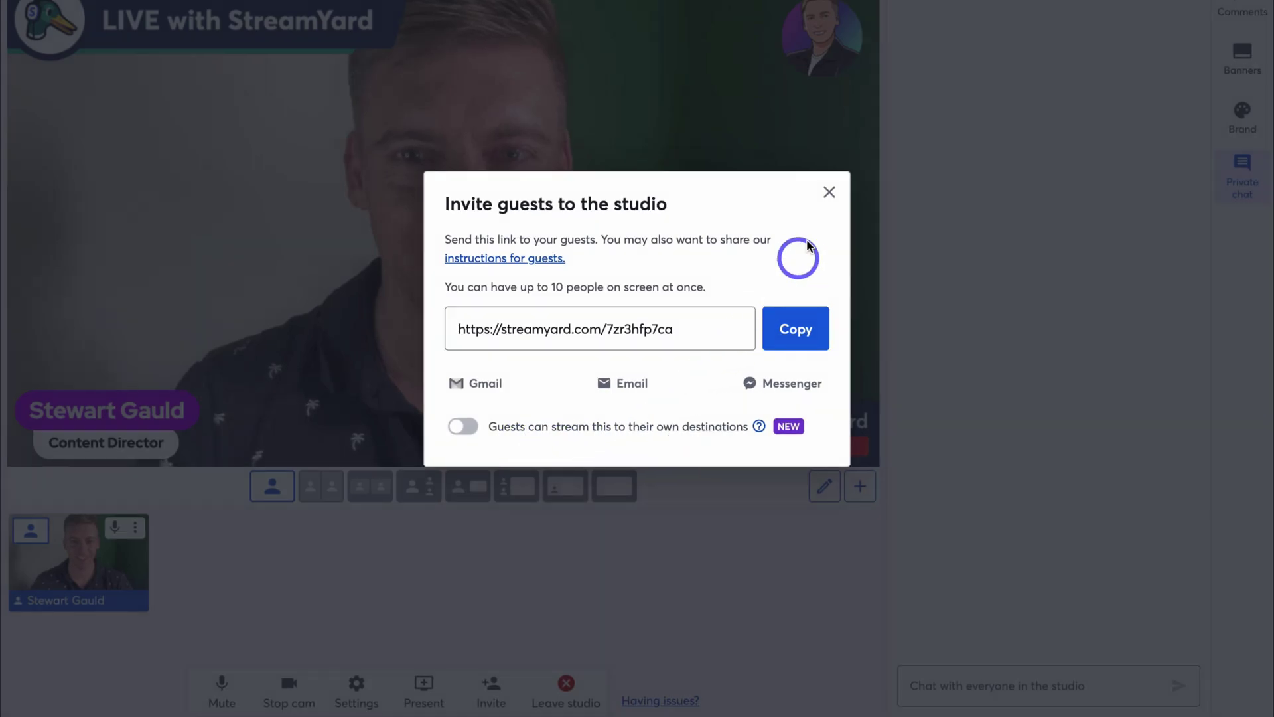
Step: Close the invite dialog, add the guest to stage, remove the host, and dismiss the tip
{"action": "left_click", "coordinate": [823, 201]}
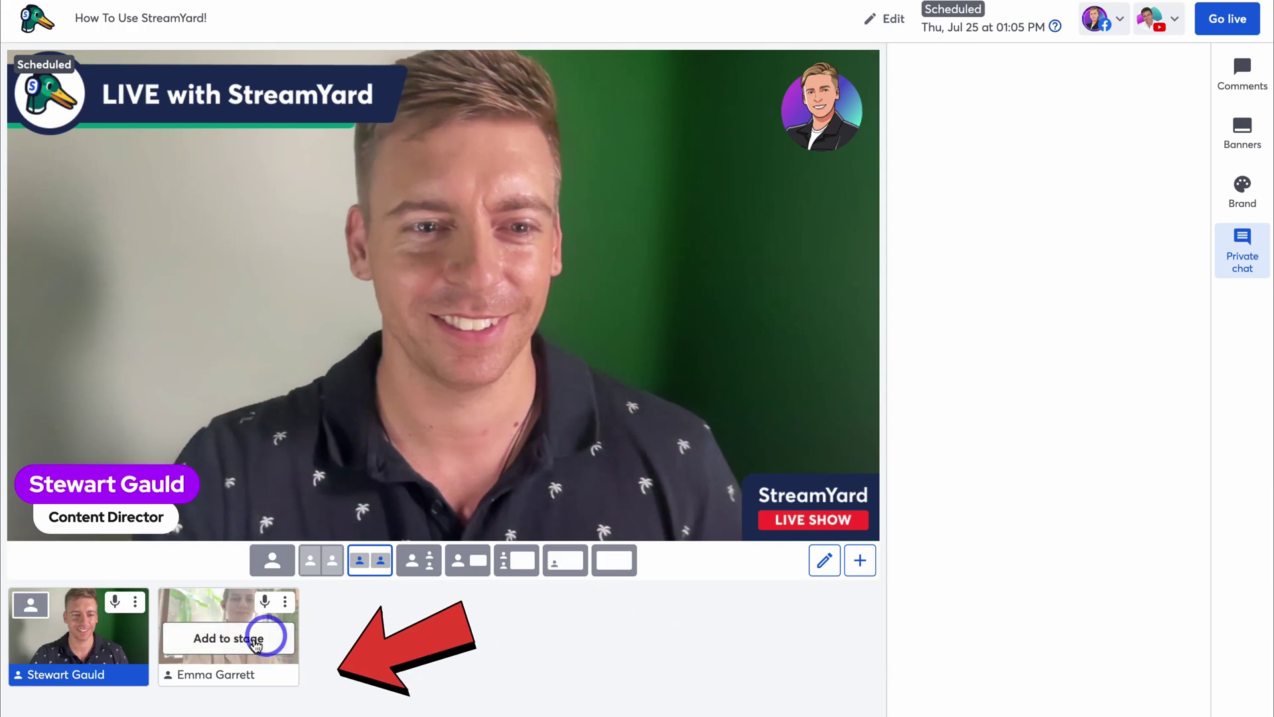
{"action": "left_click", "coordinate": [249, 639]}
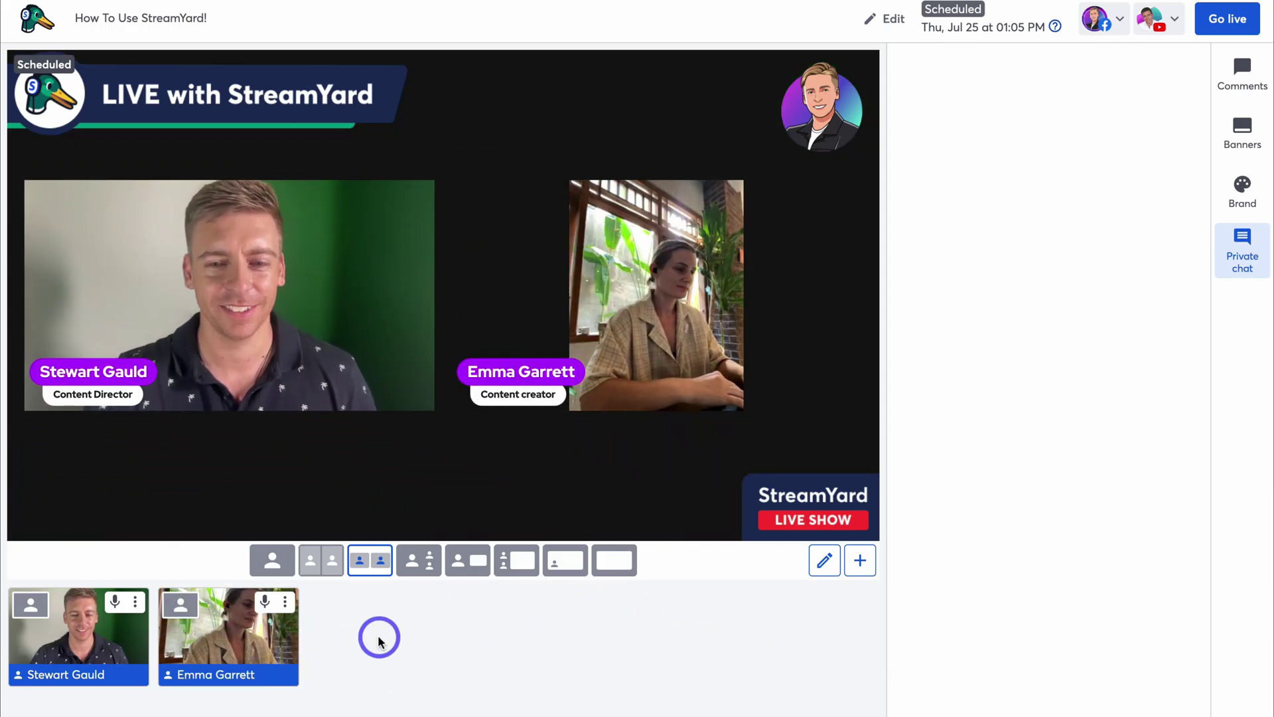
{"action": "left_click", "coordinate": [93, 639]}
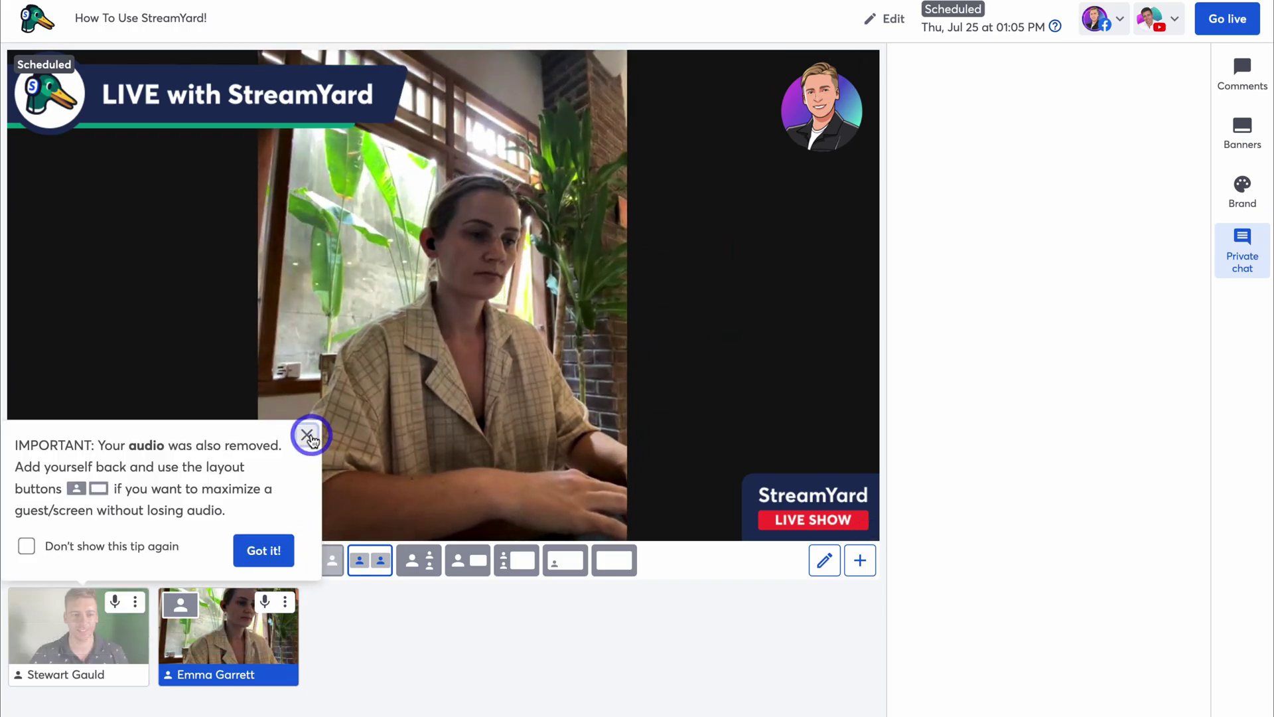
{"action": "left_click", "coordinate": [308, 435]}
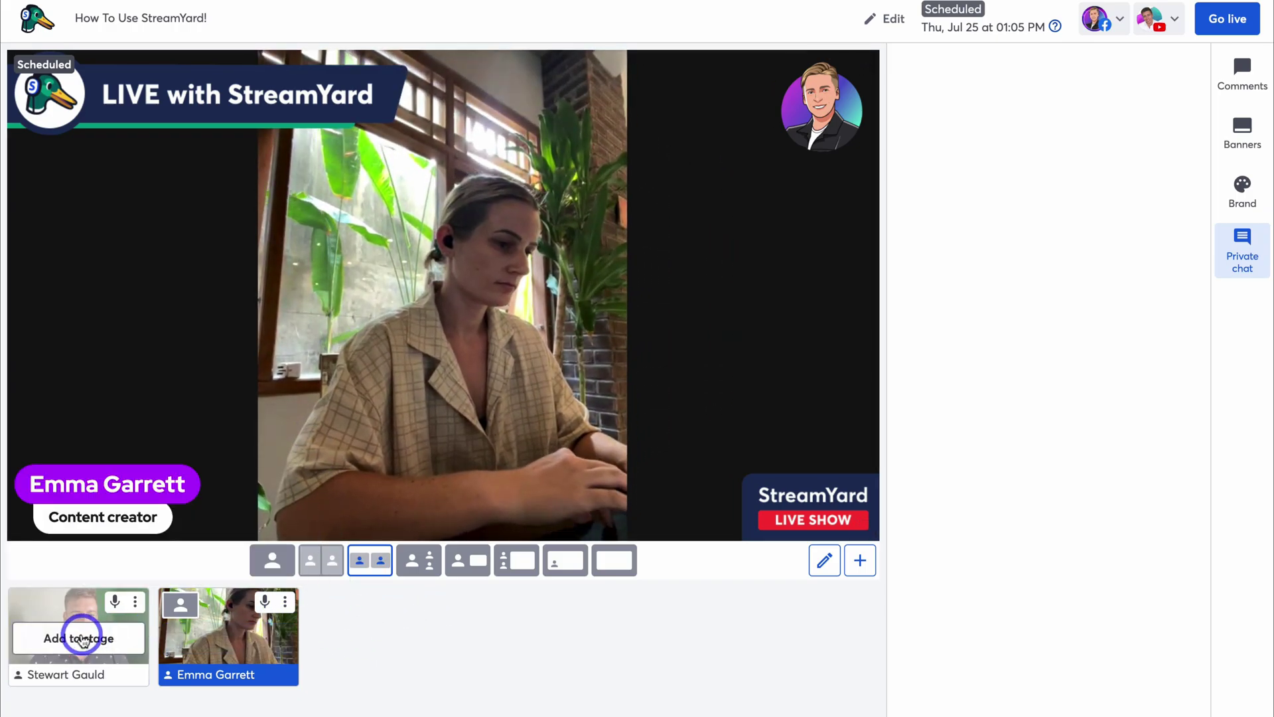
Step: Return the host to stage and try the solo, cropped, group, spotlight, news and screen layouts
{"action": "left_click", "coordinate": [82, 639]}
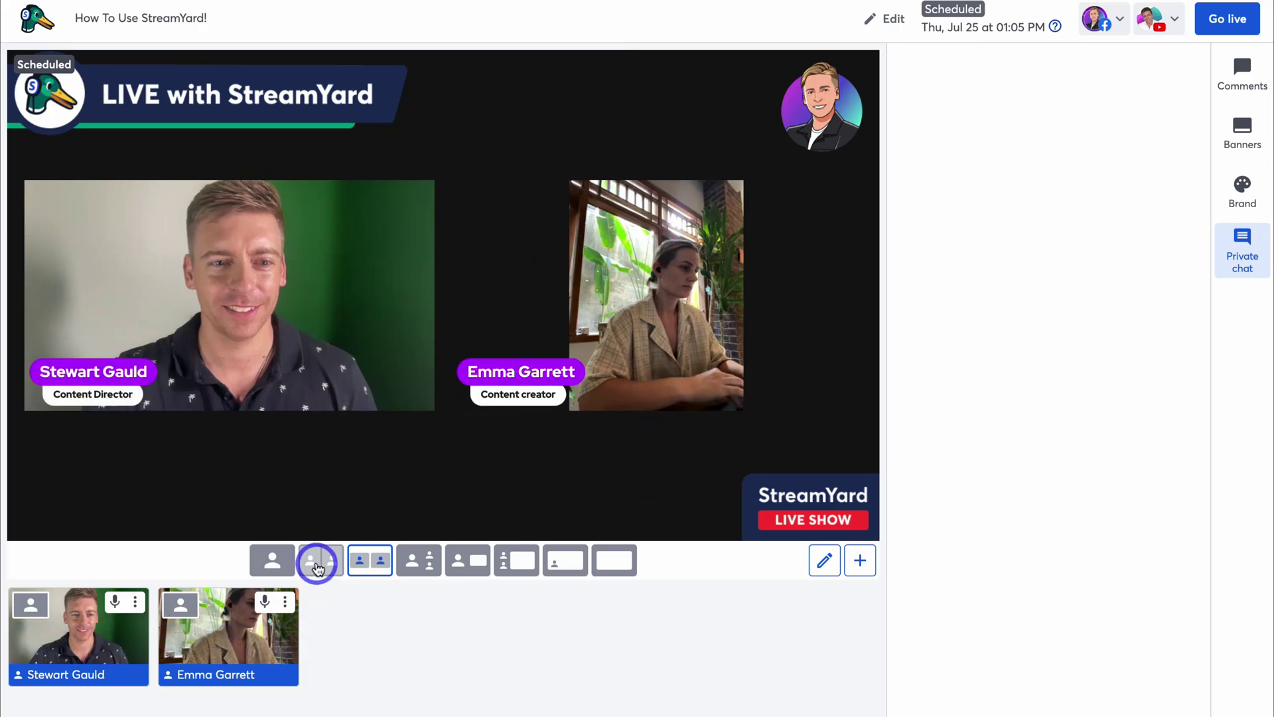
{"action": "left_click", "coordinate": [272, 560]}
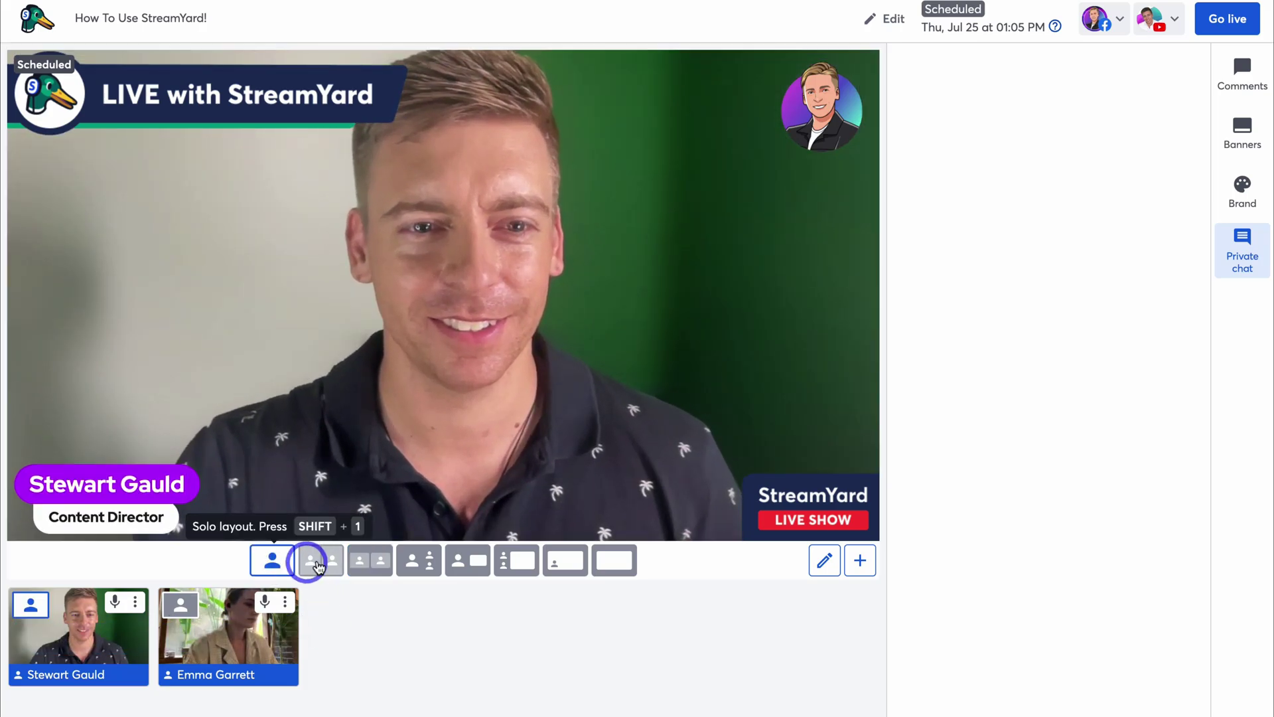
{"action": "left_click", "coordinate": [319, 562]}
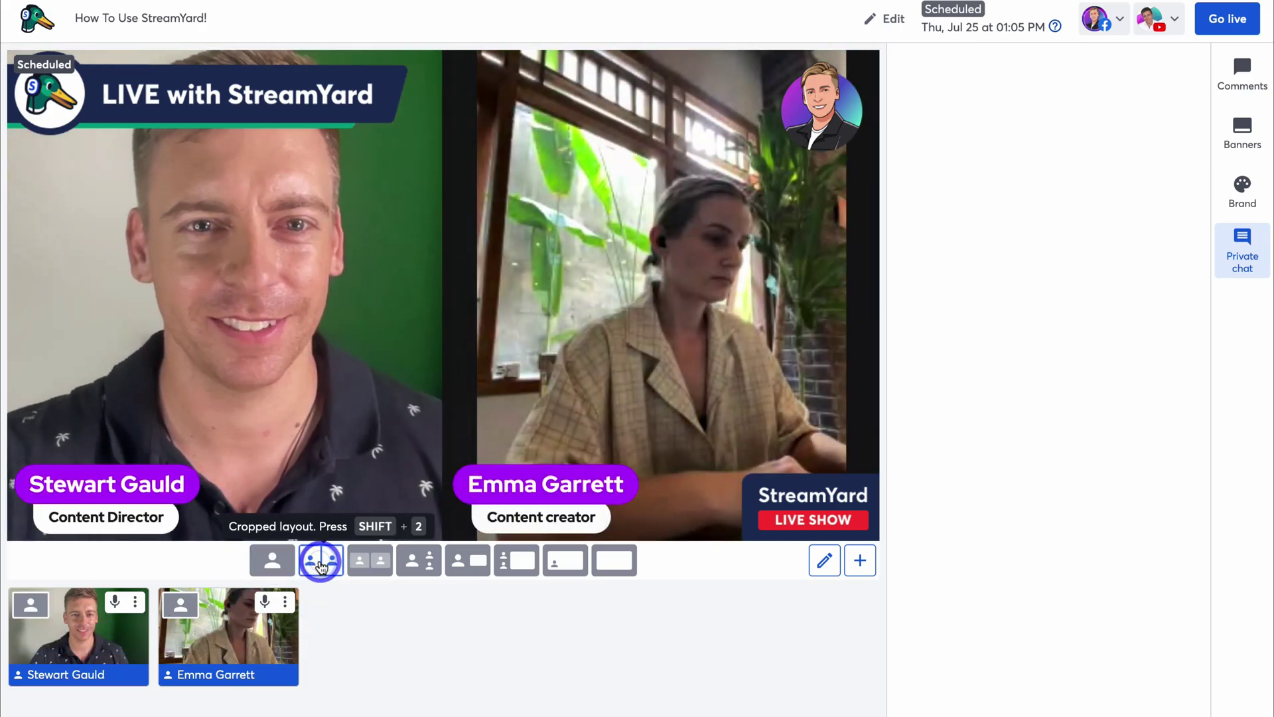
{"action": "left_click", "coordinate": [367, 565]}
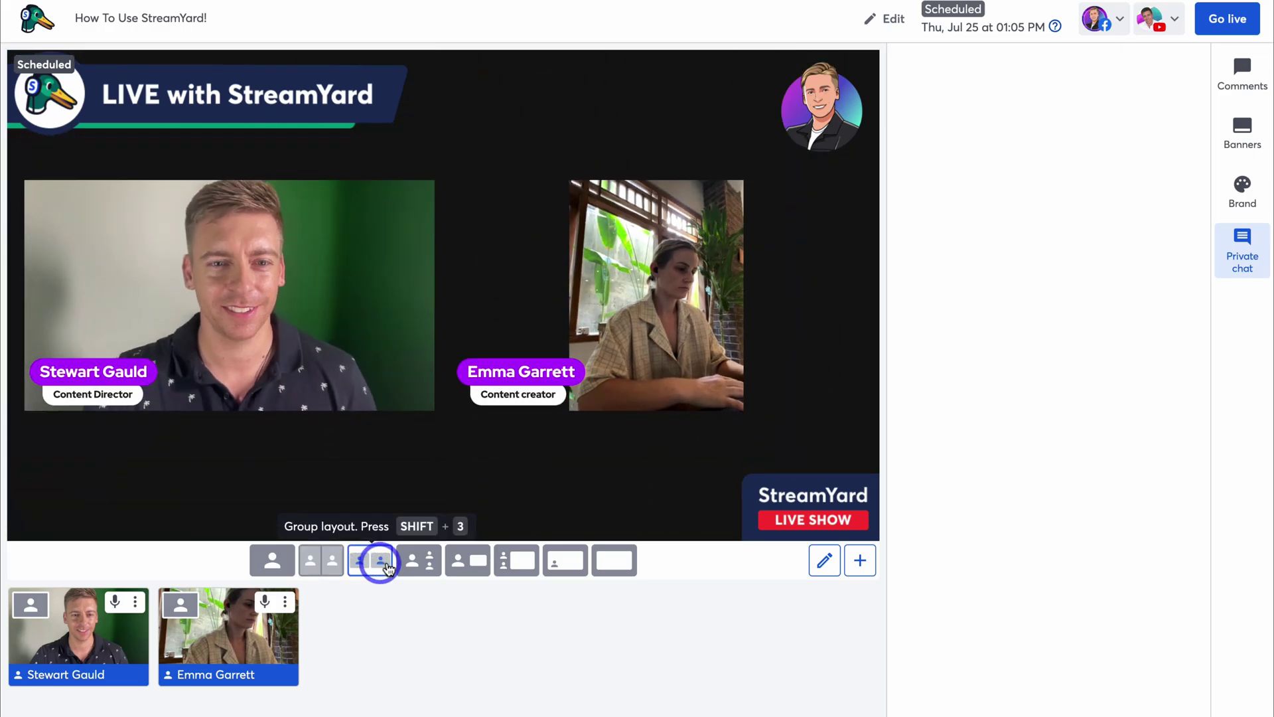
{"action": "left_click", "coordinate": [418, 566]}
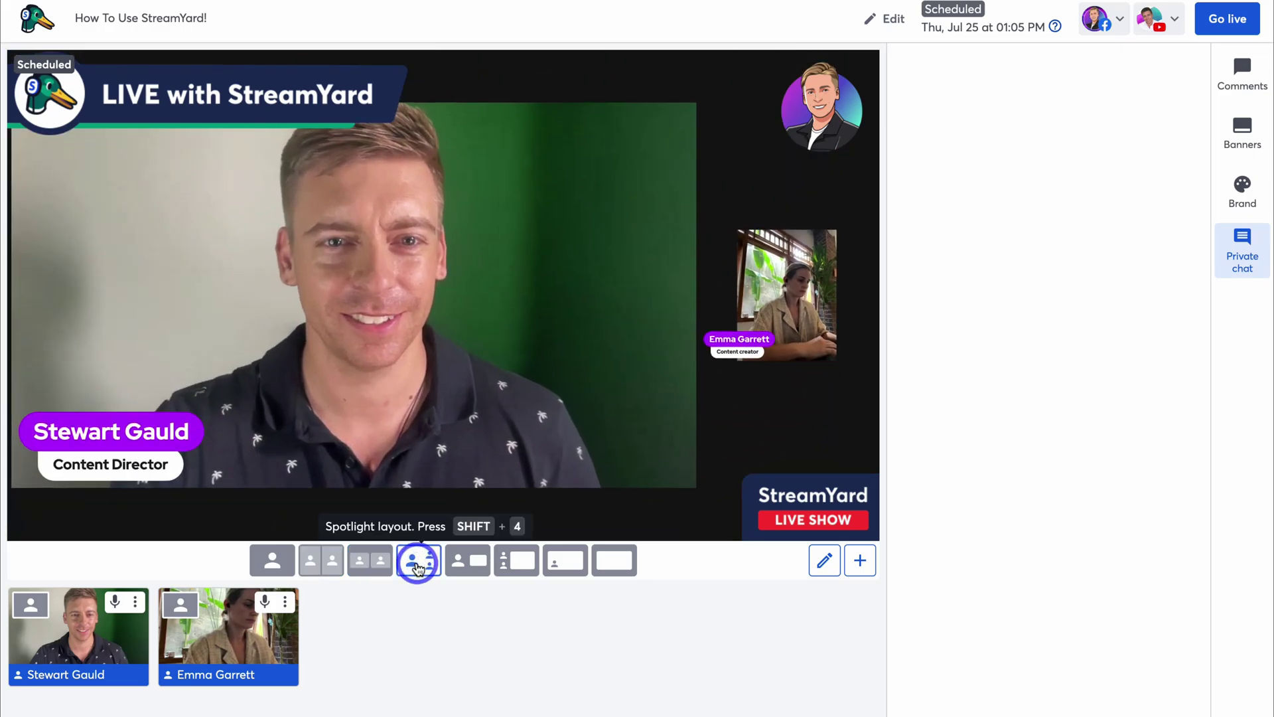
{"action": "left_click", "coordinate": [470, 564]}
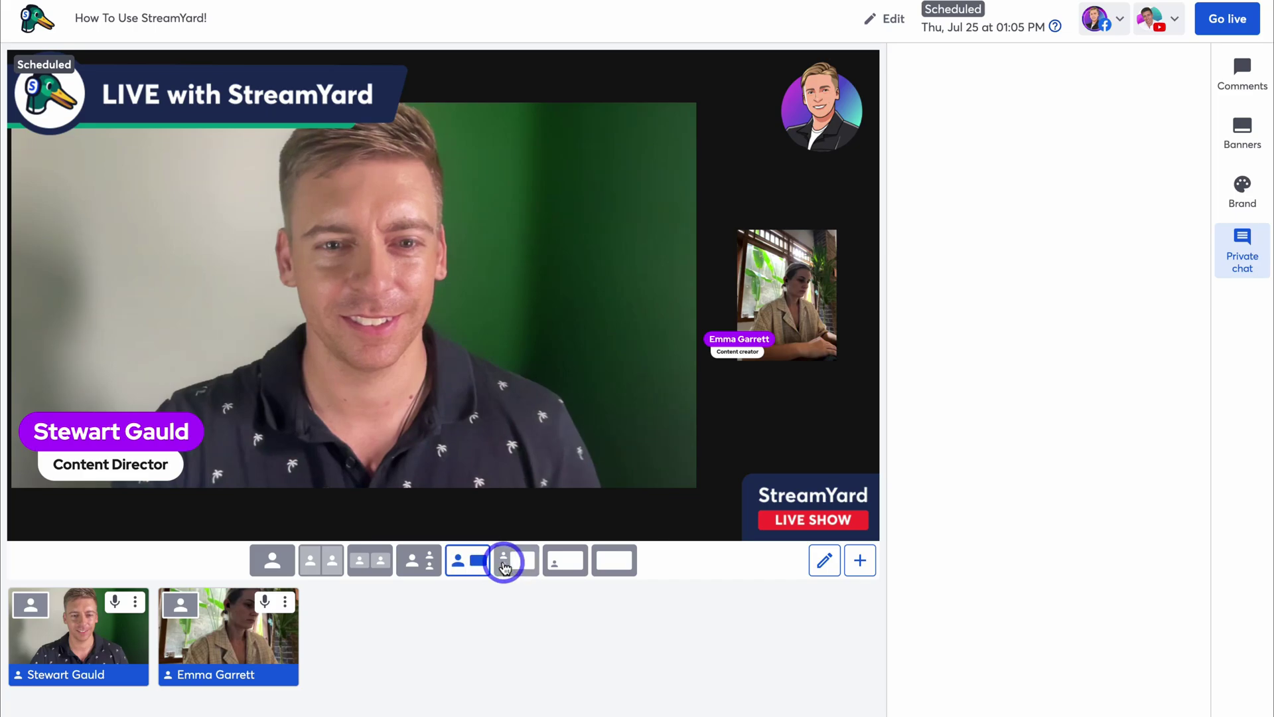
{"action": "left_click", "coordinate": [505, 564]}
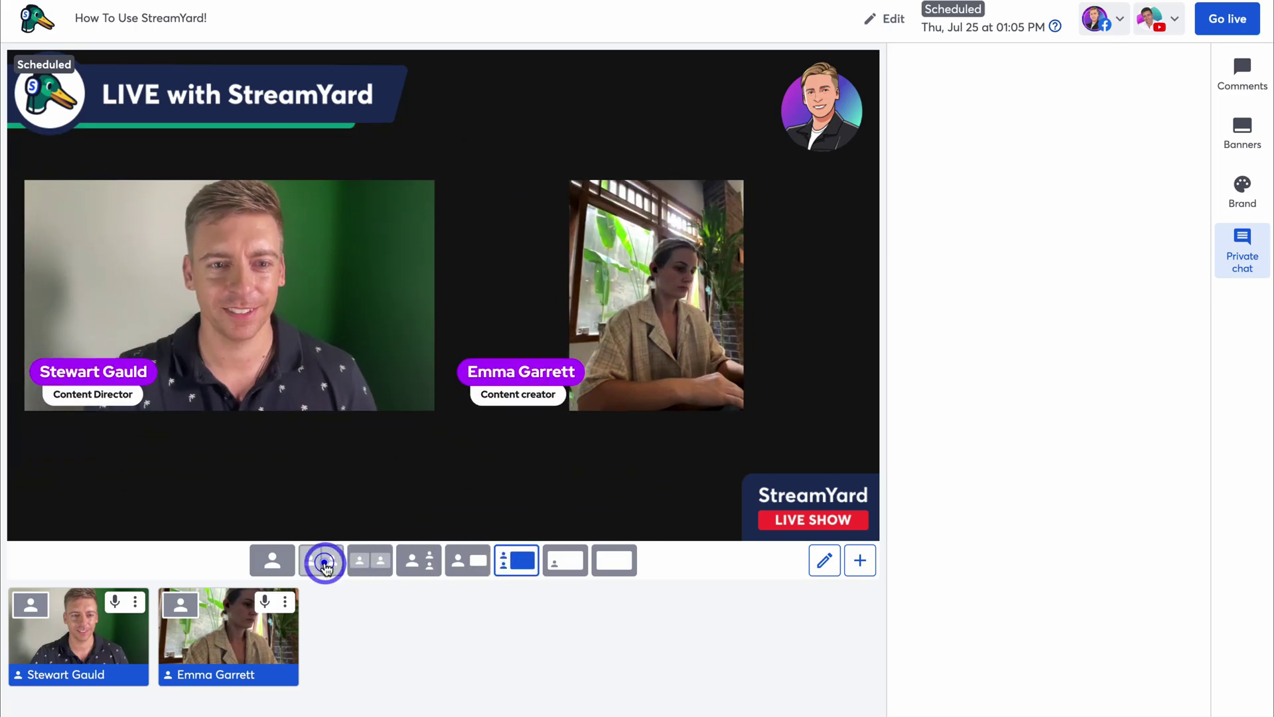
Step: Settle on the group layout, then open layout editing and cancel without saving
{"action": "left_click", "coordinate": [325, 565]}
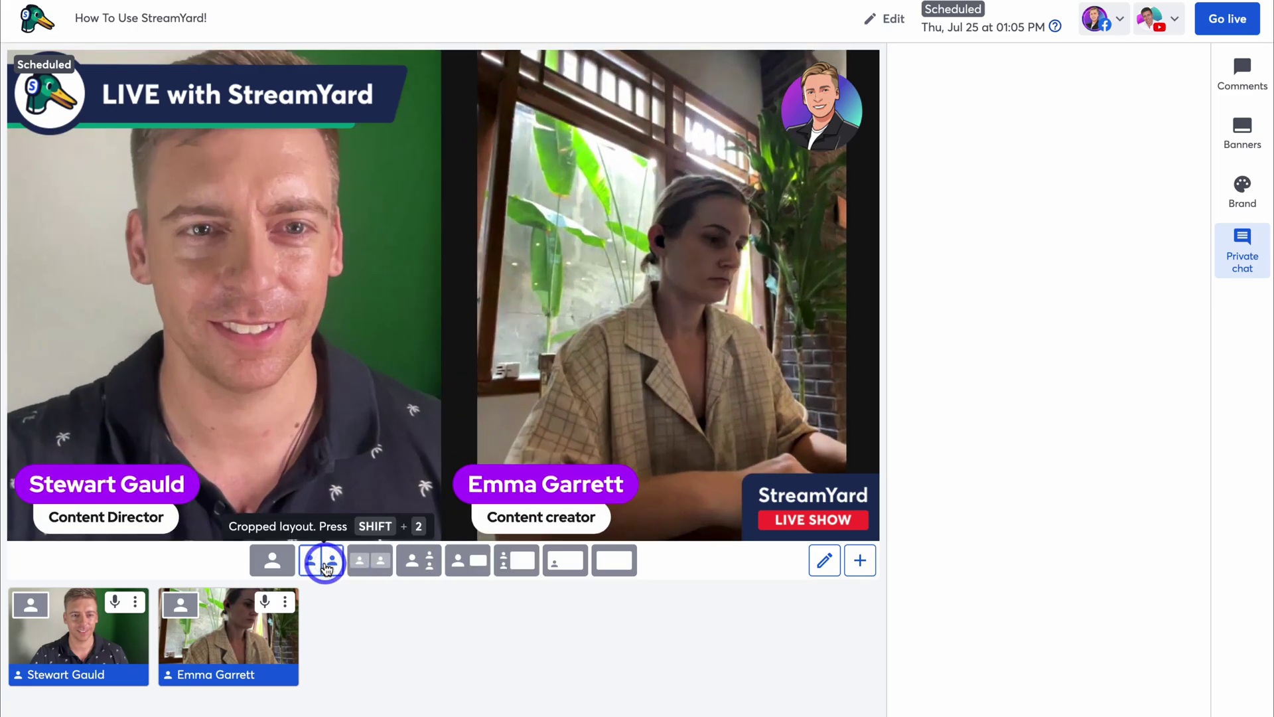
{"action": "left_click", "coordinate": [358, 564]}
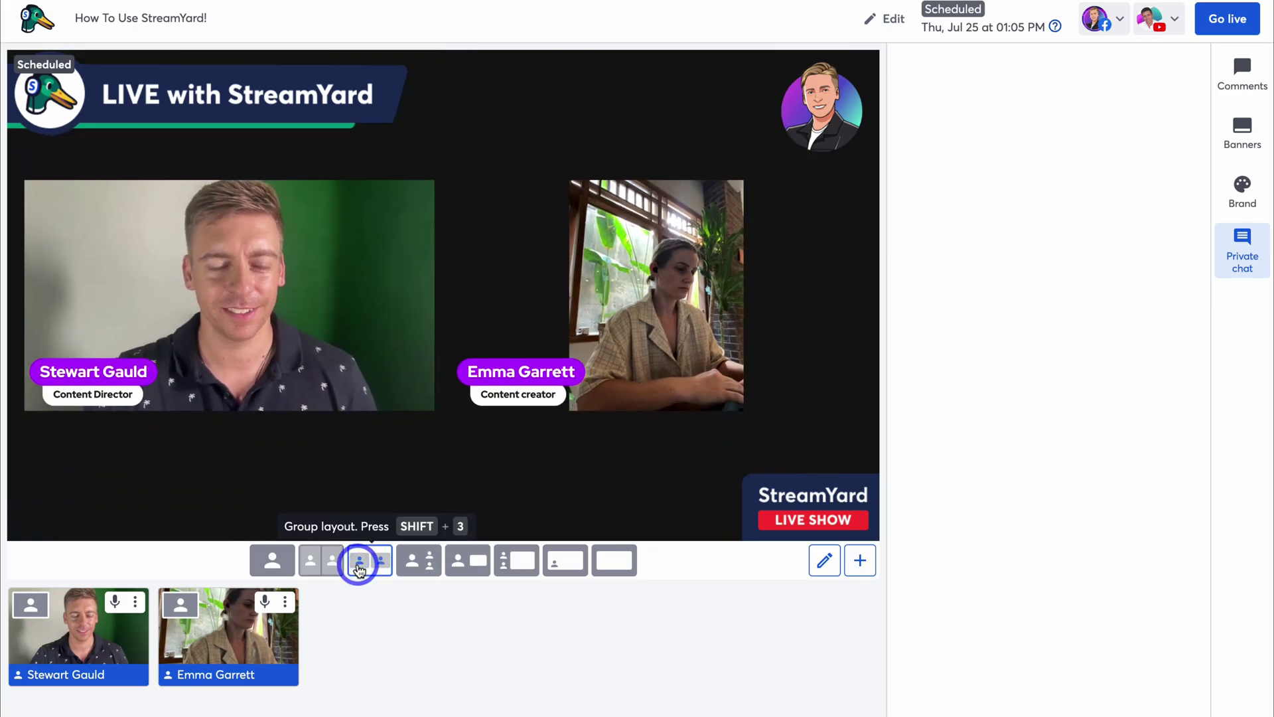
{"action": "left_click", "coordinate": [824, 561]}
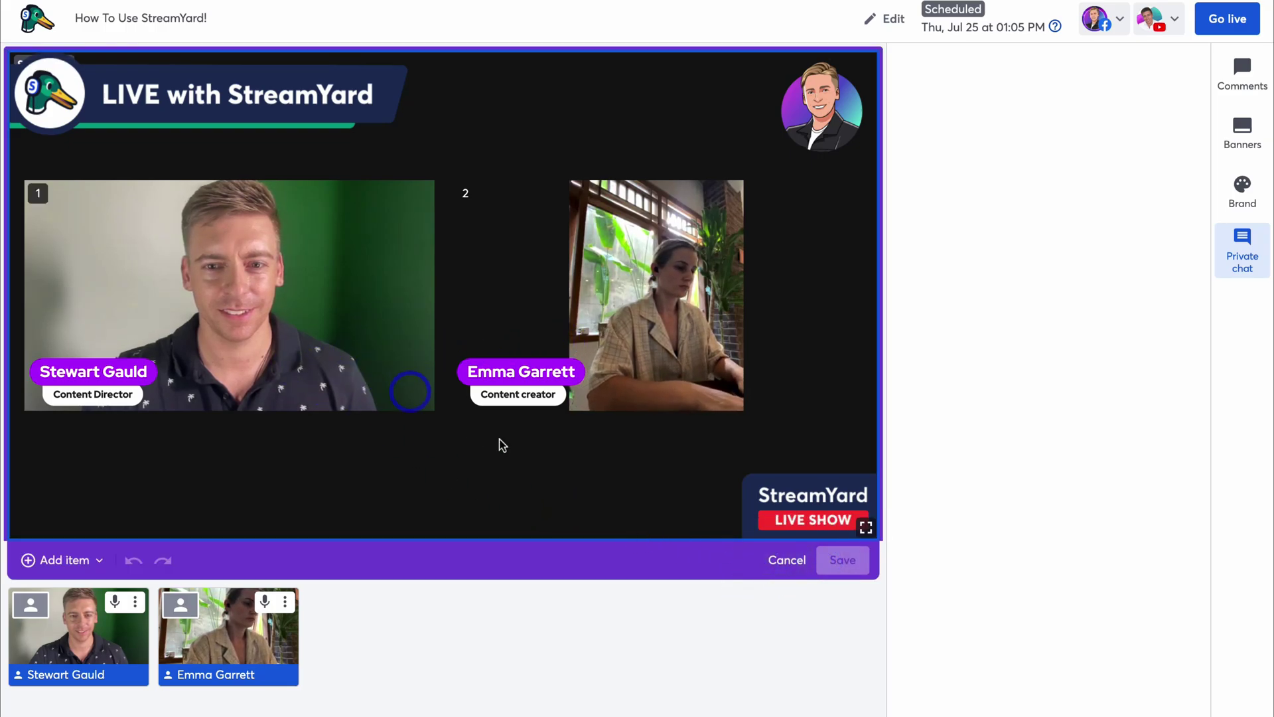
{"action": "left_click", "coordinate": [783, 559]}
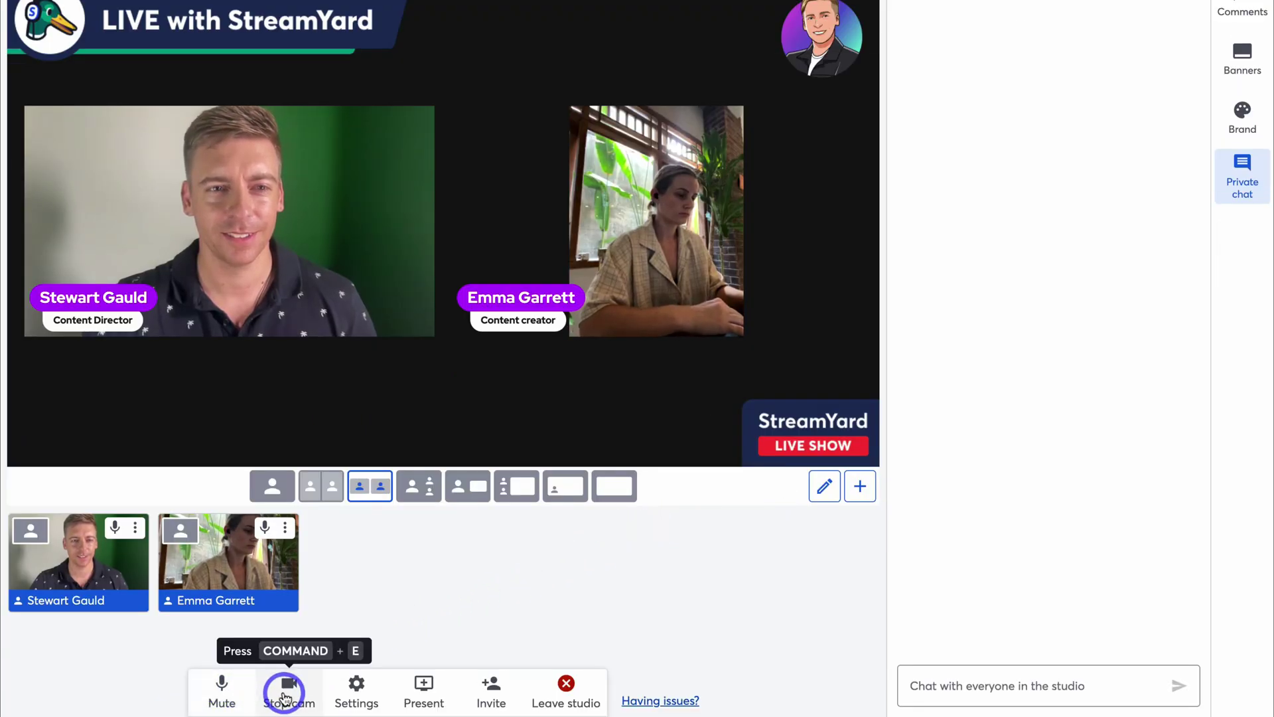
Step: Browse the Audio, Virtual background, Recording and Guests settings pages, then close Settings
{"action": "left_click", "coordinate": [359, 689]}
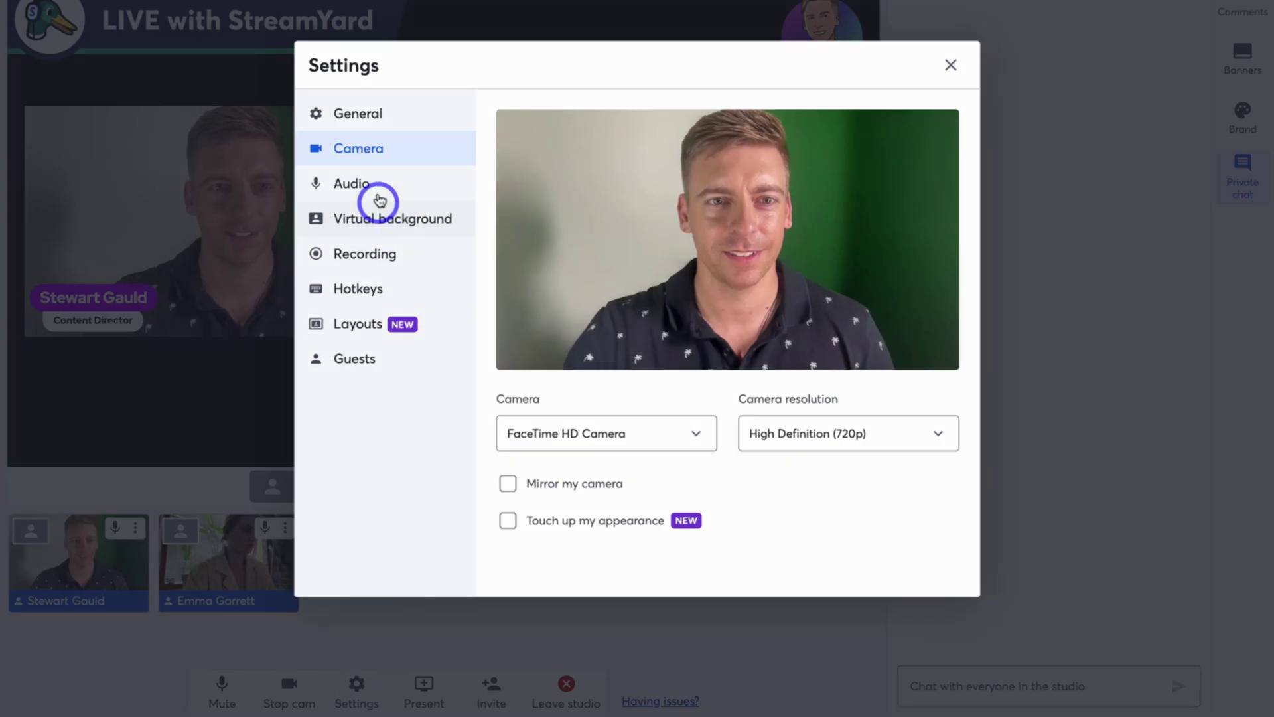
{"action": "left_click", "coordinate": [428, 186]}
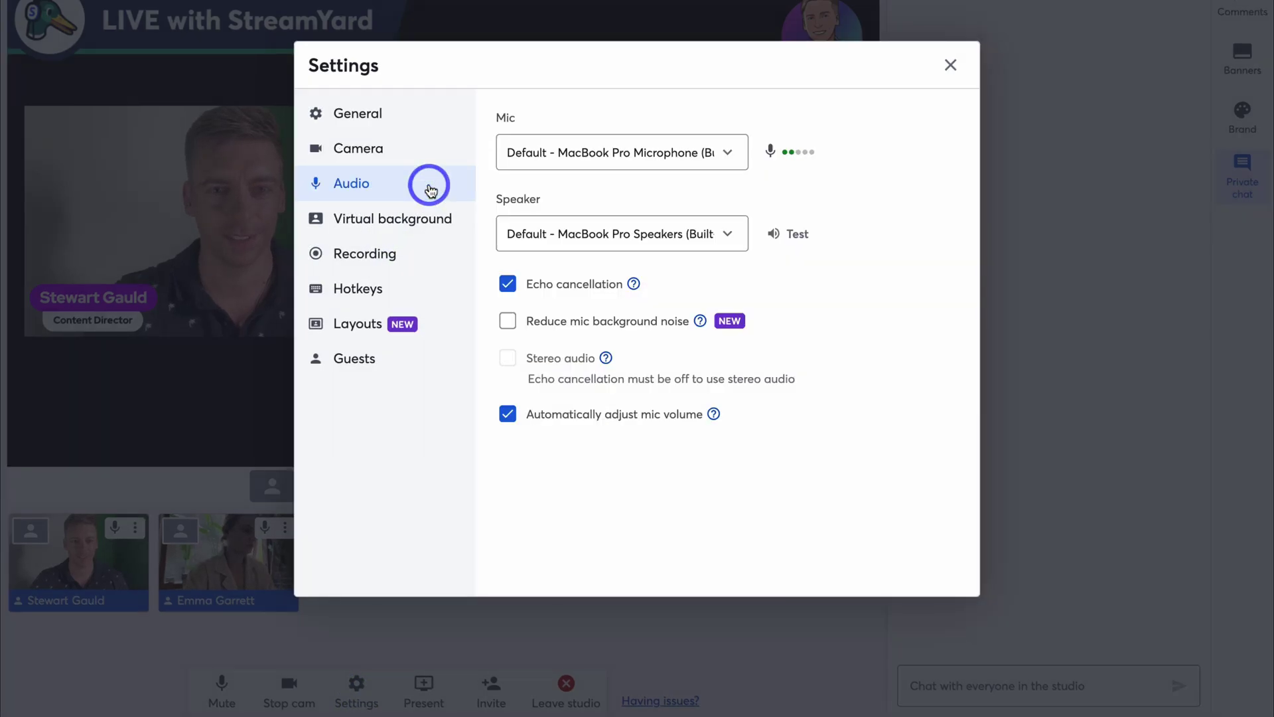
{"action": "left_click", "coordinate": [430, 220]}
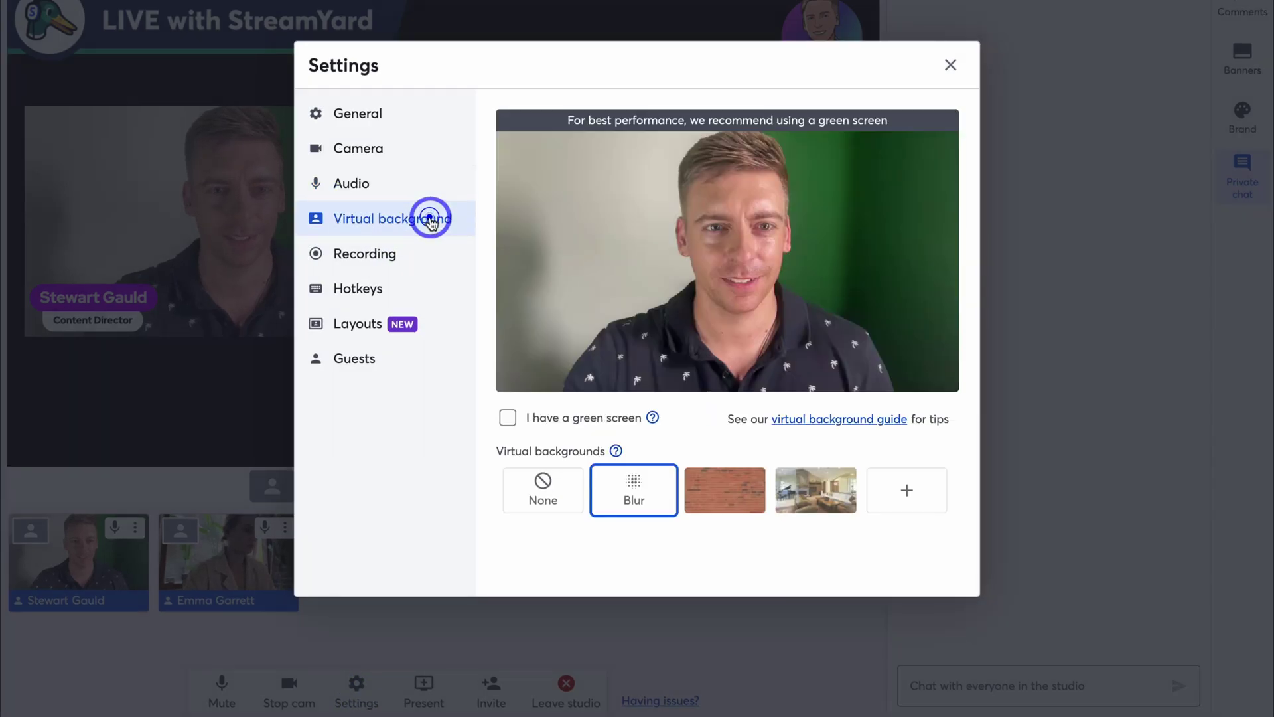
{"action": "left_click", "coordinate": [431, 256]}
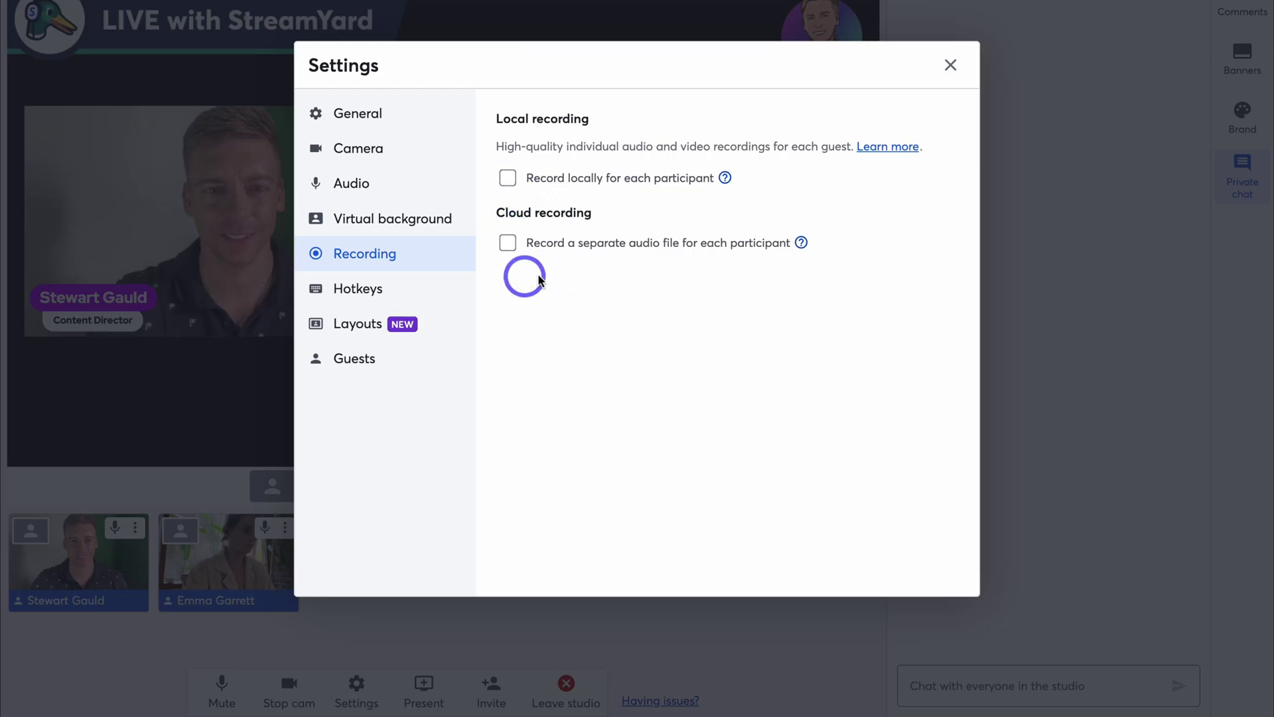
{"action": "left_click", "coordinate": [436, 366]}
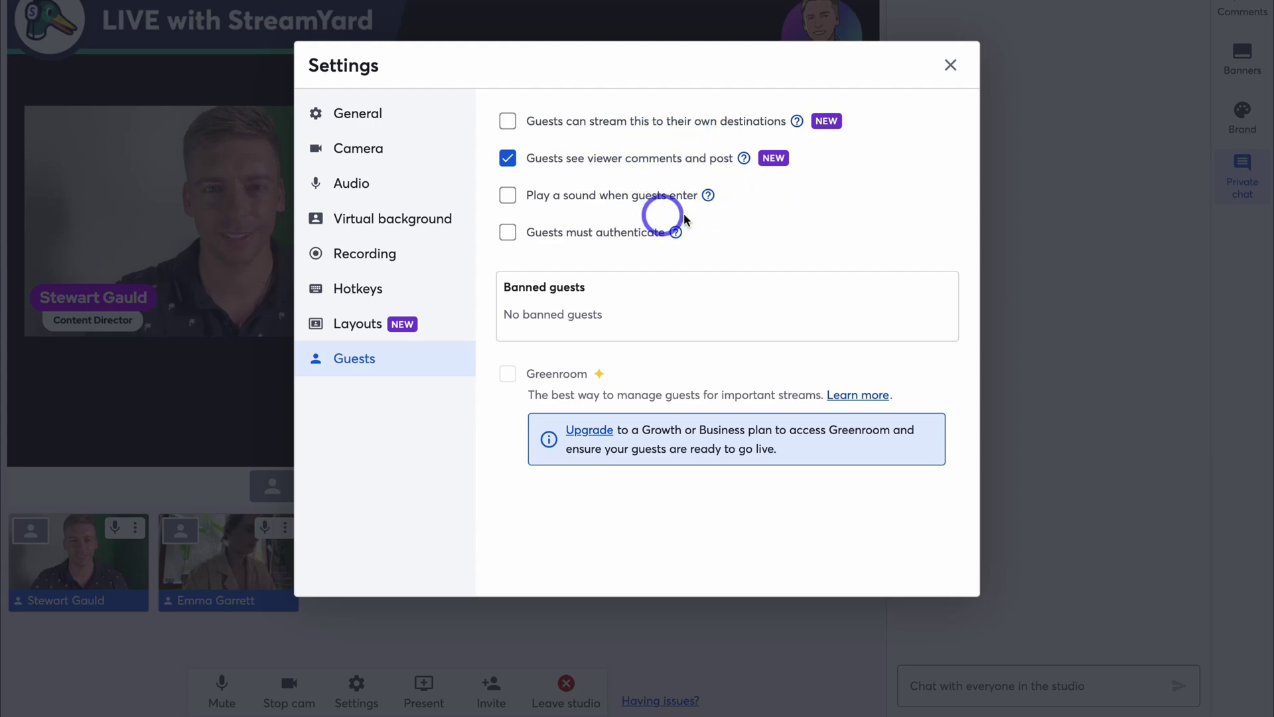
{"action": "left_click", "coordinate": [951, 65]}
{"action": "left_click", "coordinate": [424, 691]}
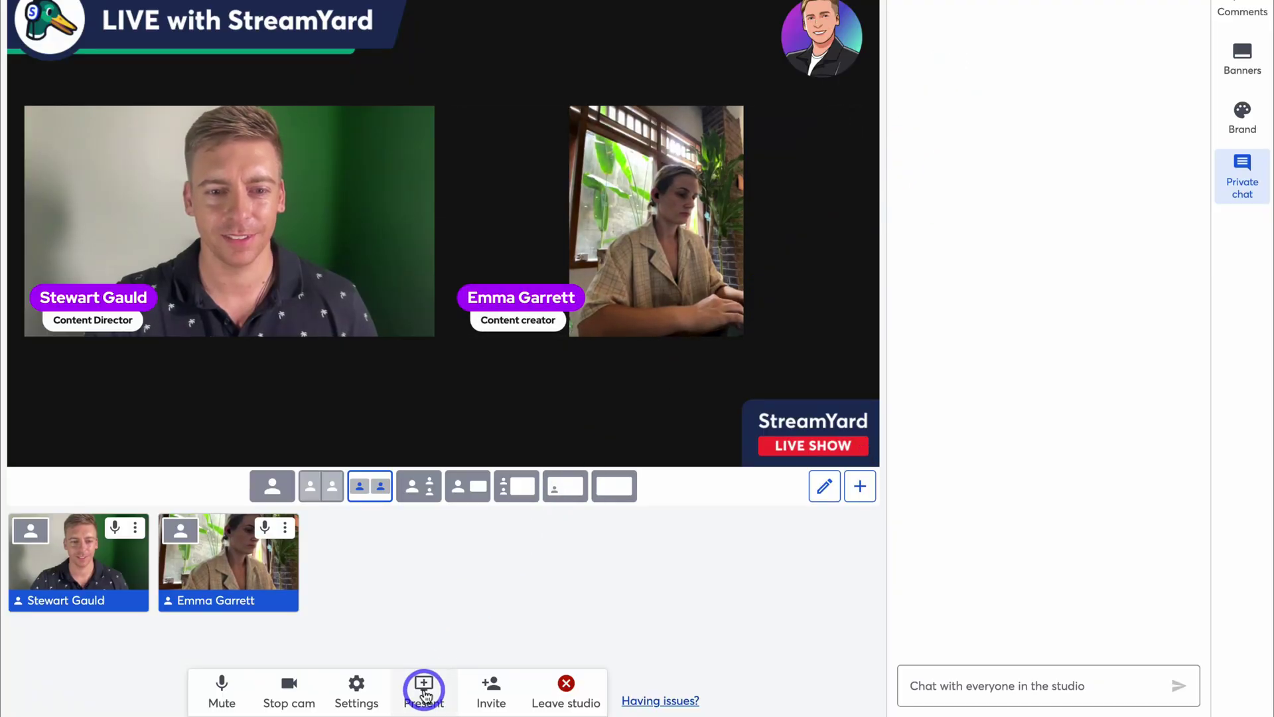
{"action": "left_click", "coordinate": [433, 552]}
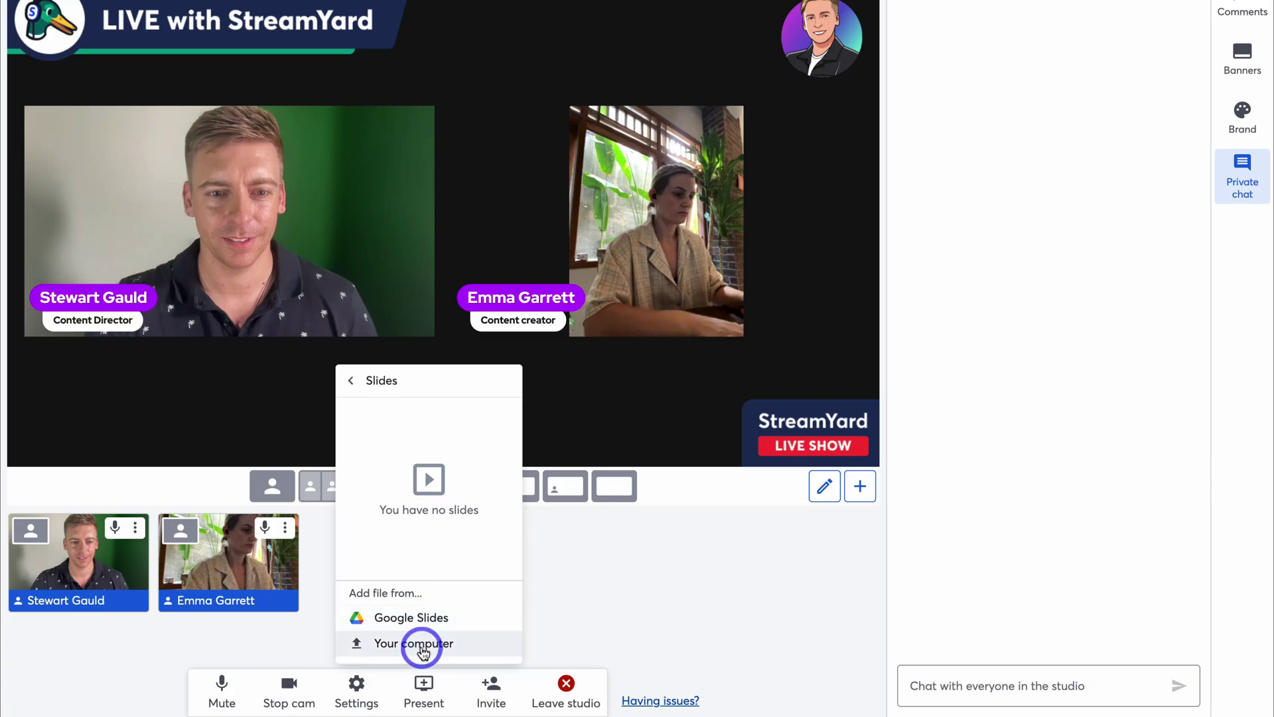
{"action": "left_click", "coordinate": [352, 380]}
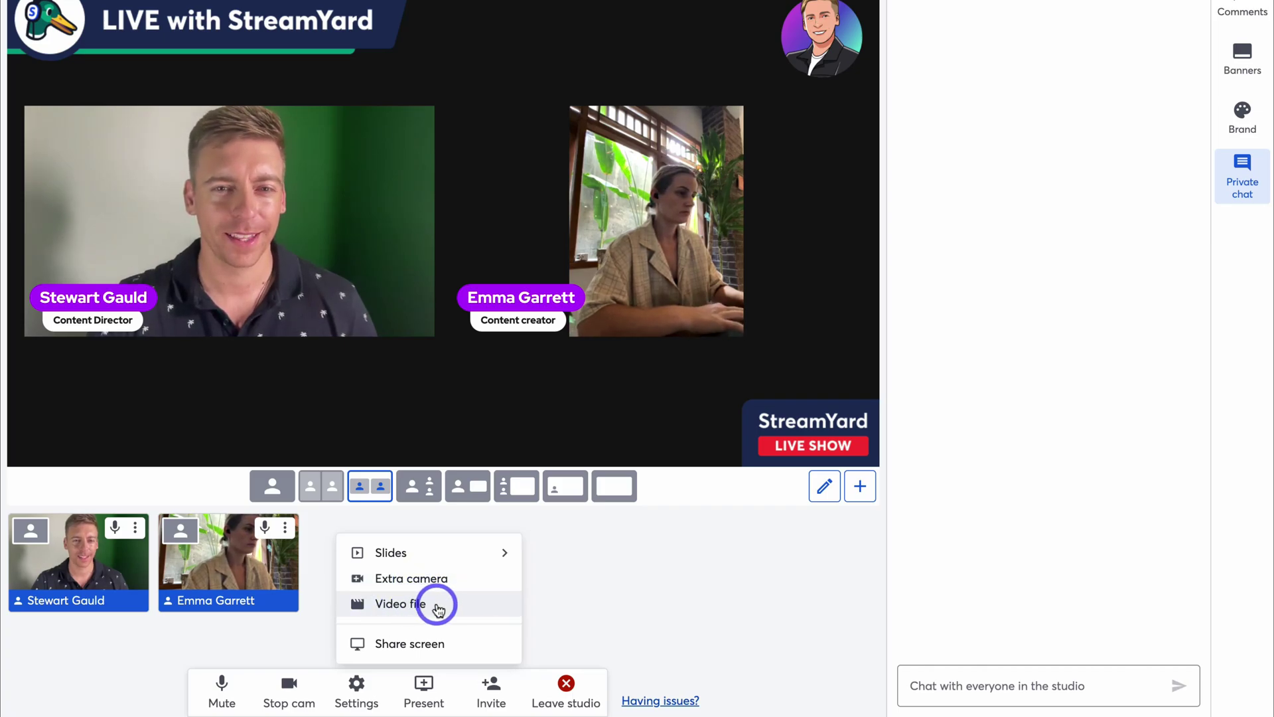
{"action": "left_click", "coordinate": [428, 645]}
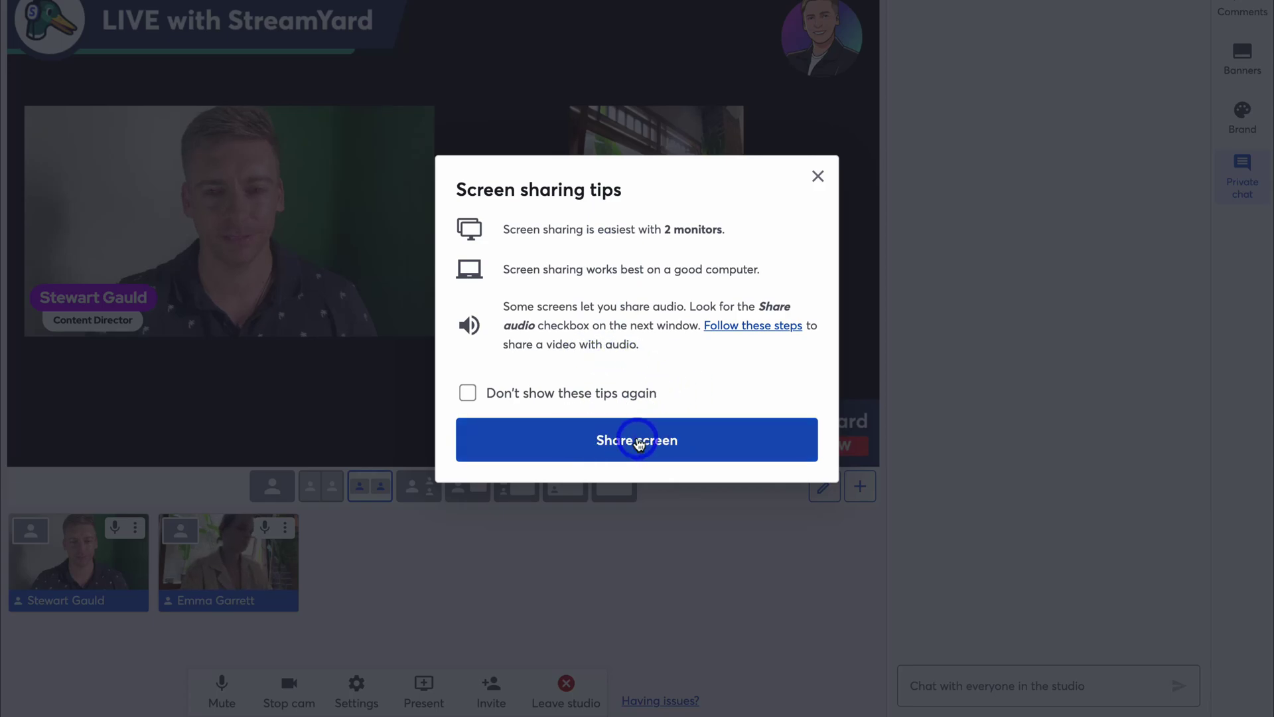
{"action": "left_click", "coordinate": [815, 176]}
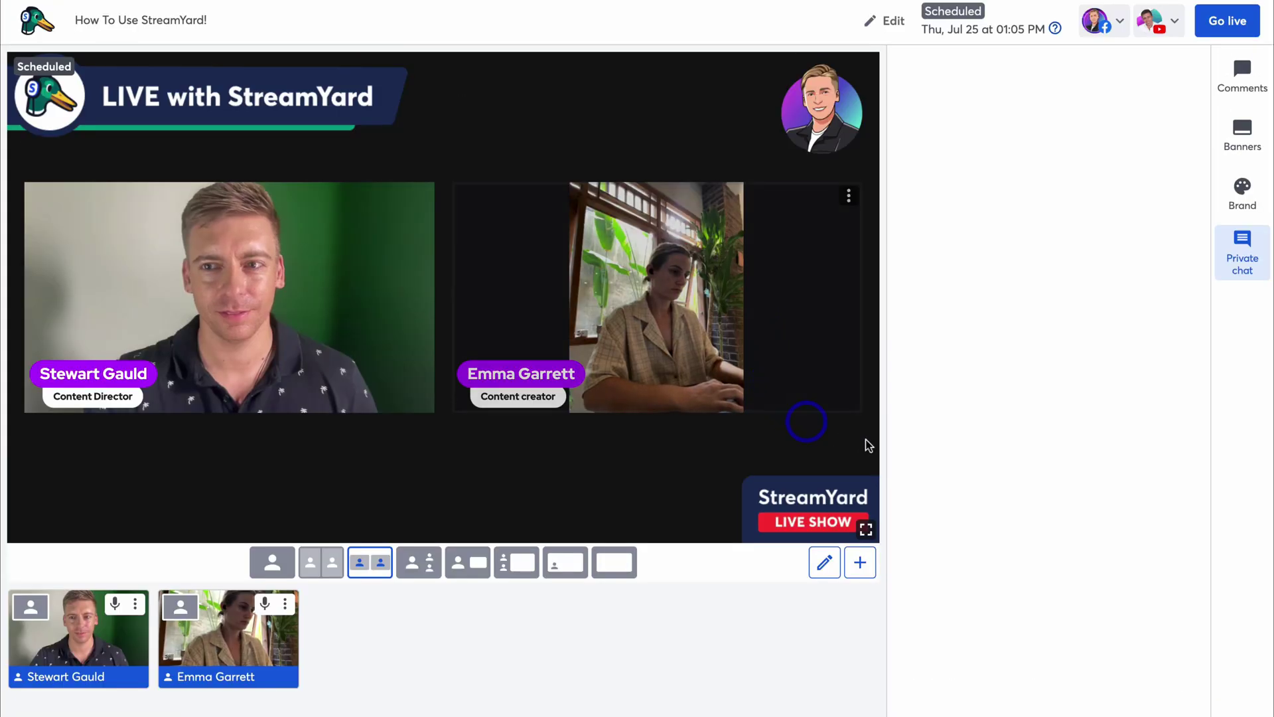
Step: Remove the Facebook destination and save the changed stream destinations
{"action": "left_click", "coordinate": [1242, 133]}
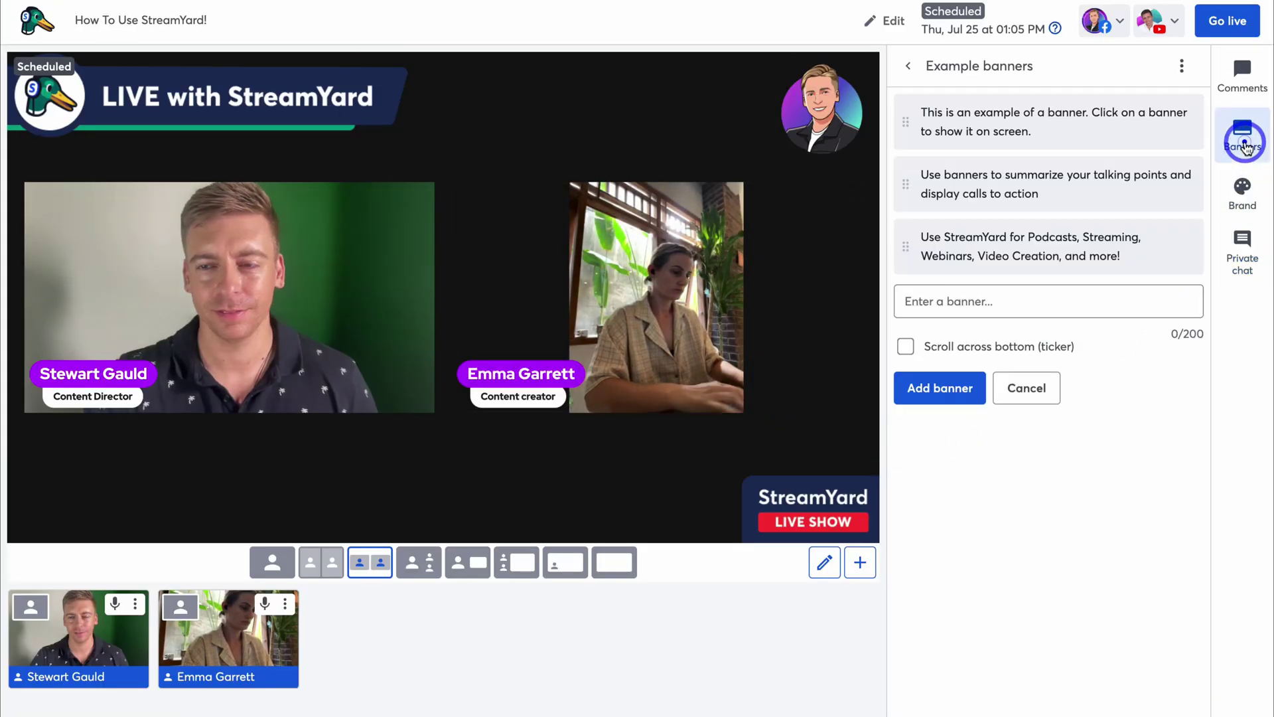
{"action": "left_click", "coordinate": [1120, 21]}
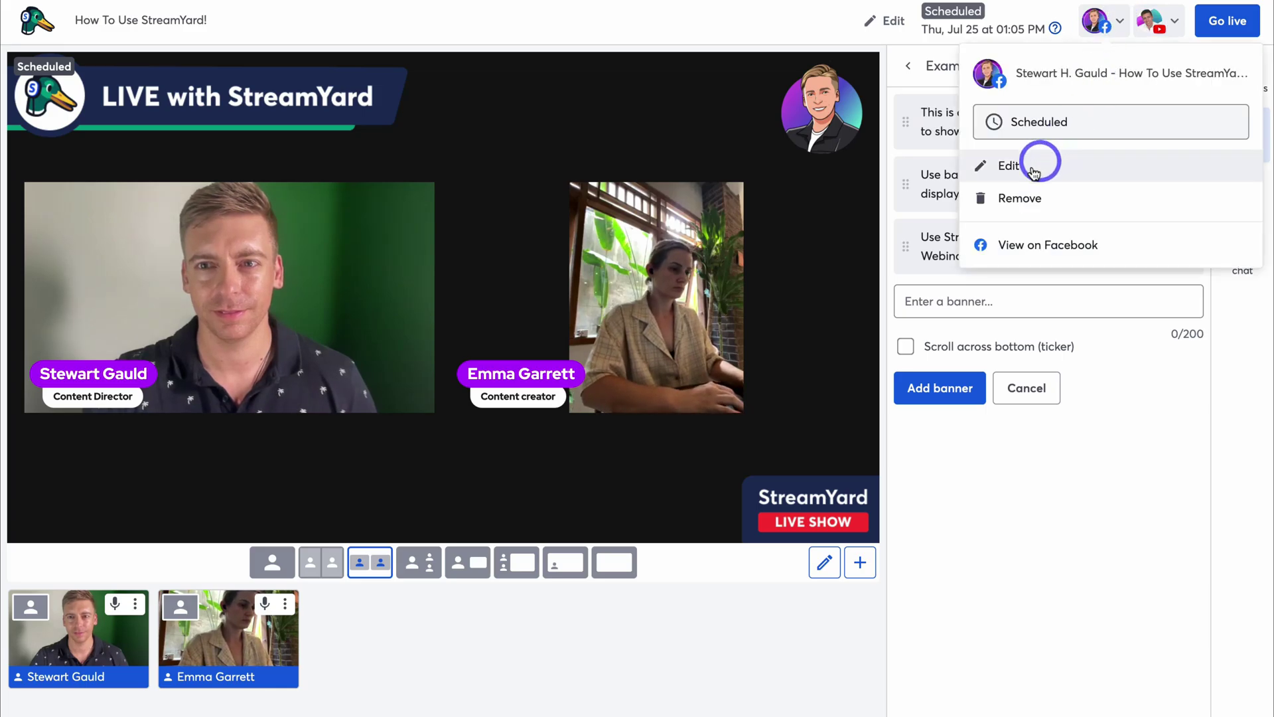
{"action": "left_click", "coordinate": [1058, 195]}
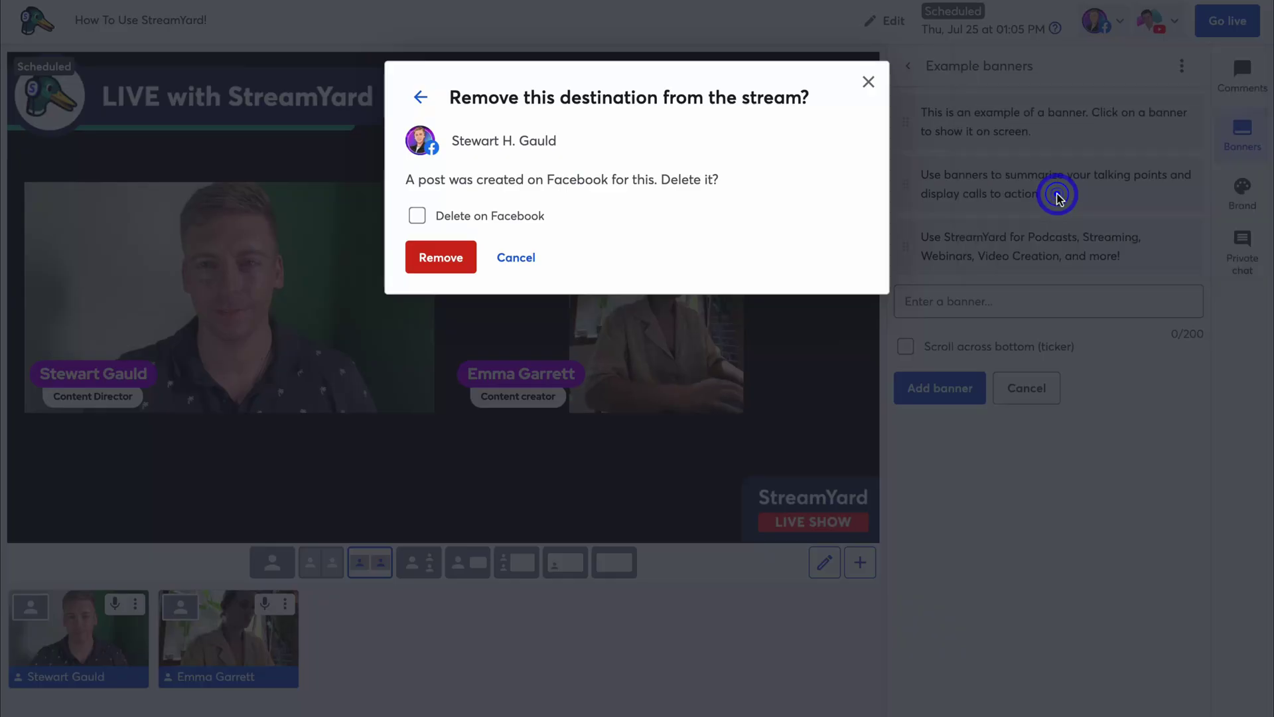
{"action": "left_click", "coordinate": [456, 264]}
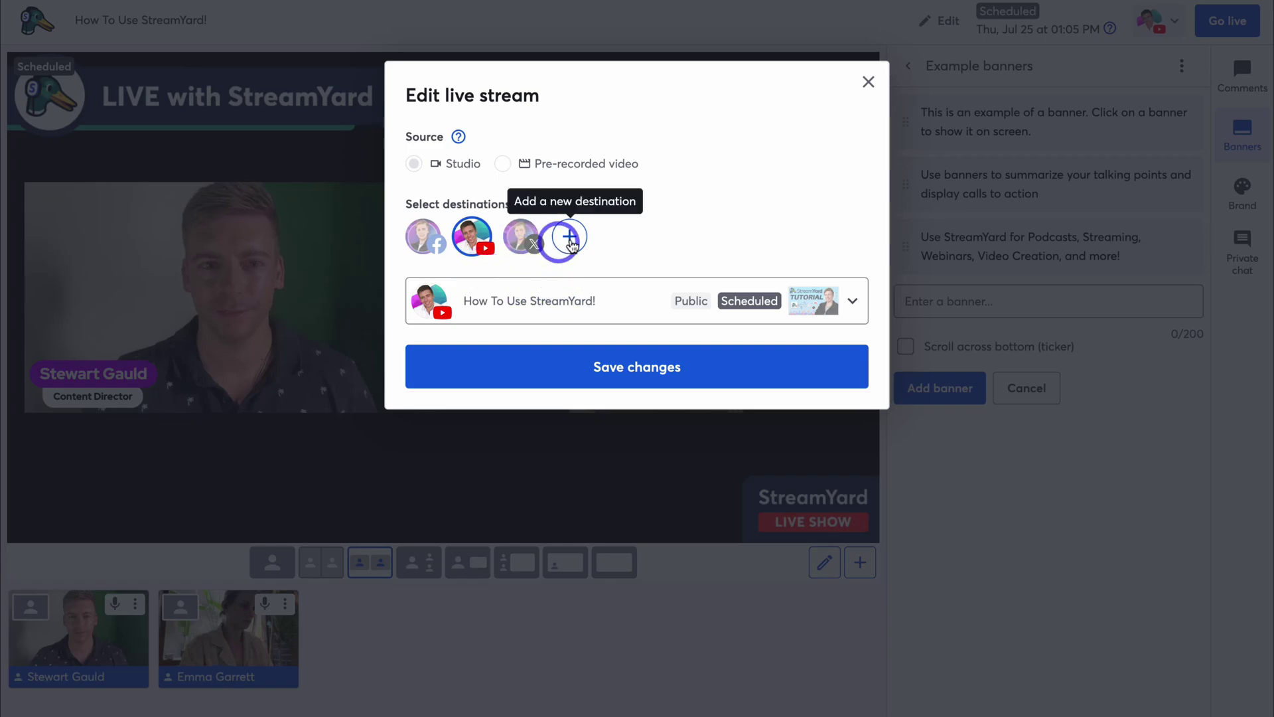
{"action": "left_click", "coordinate": [572, 245]}
{"action": "left_click", "coordinate": [571, 241]}
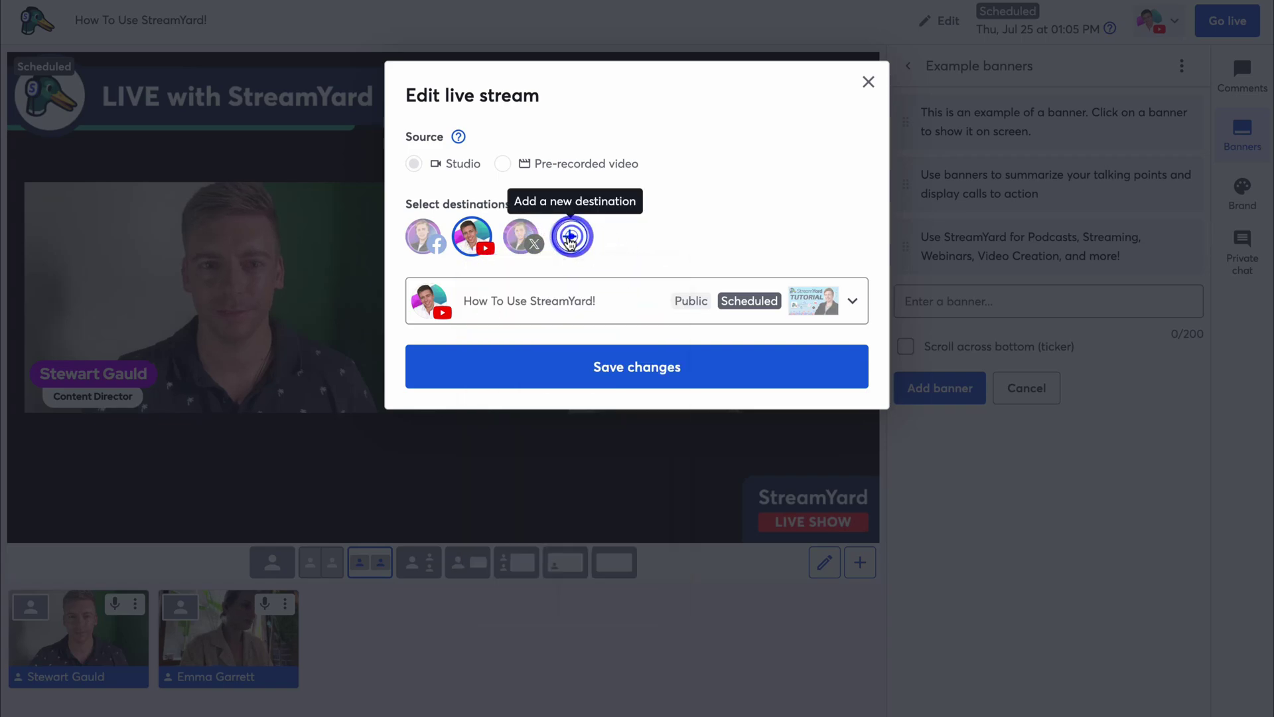
{"action": "left_click", "coordinate": [584, 362]}
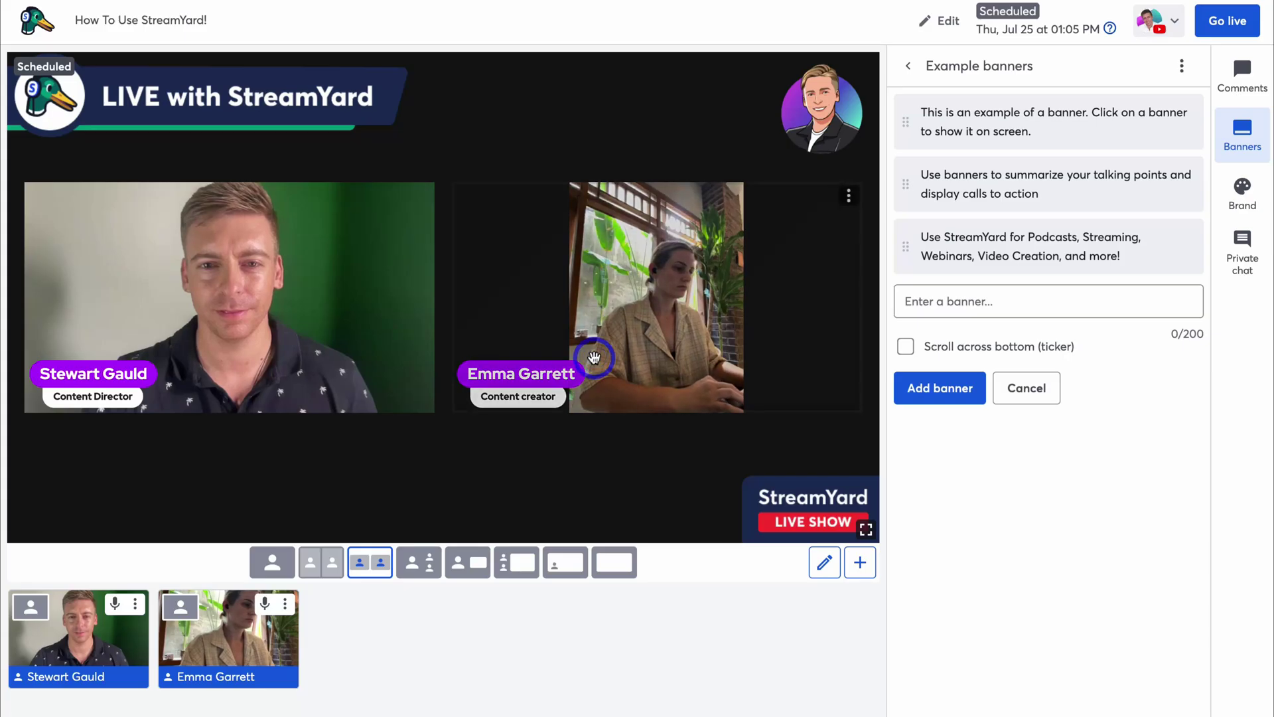
Step: Go live to YouTube ahead of schedule, show the viewer comments, and start ending the stream
{"action": "left_click", "coordinate": [1227, 29]}
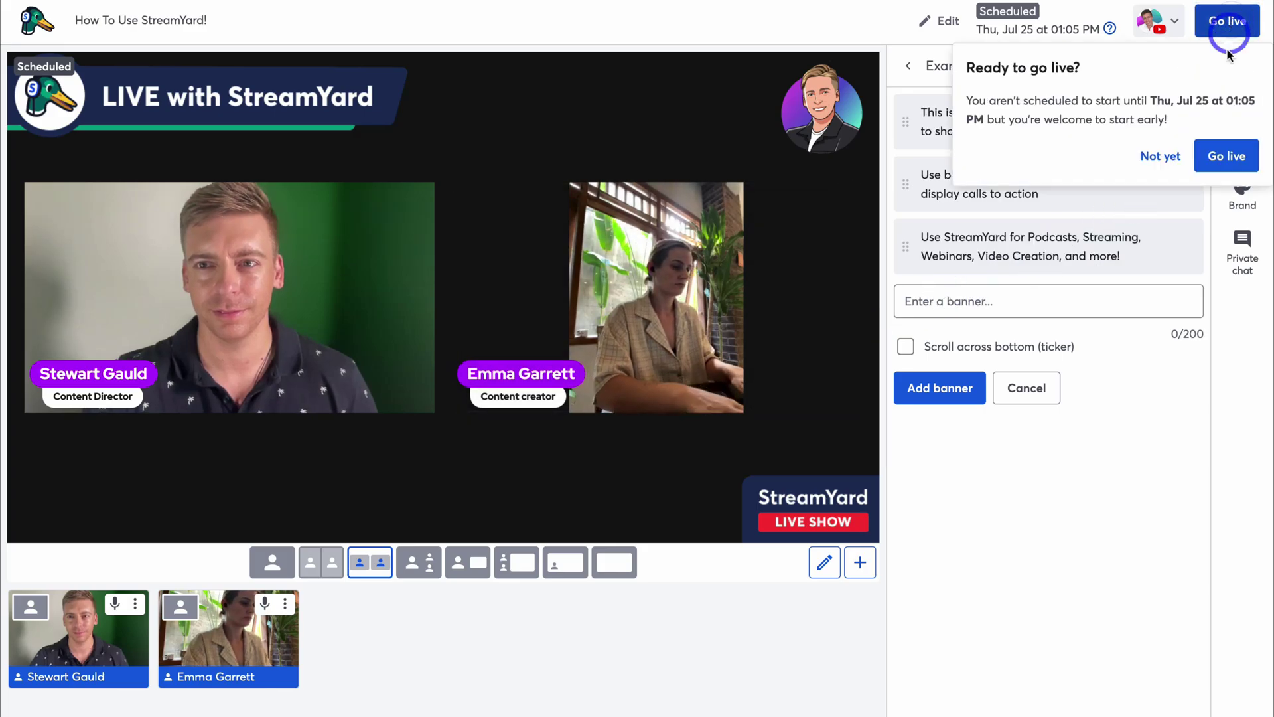
{"action": "left_click", "coordinate": [1224, 156]}
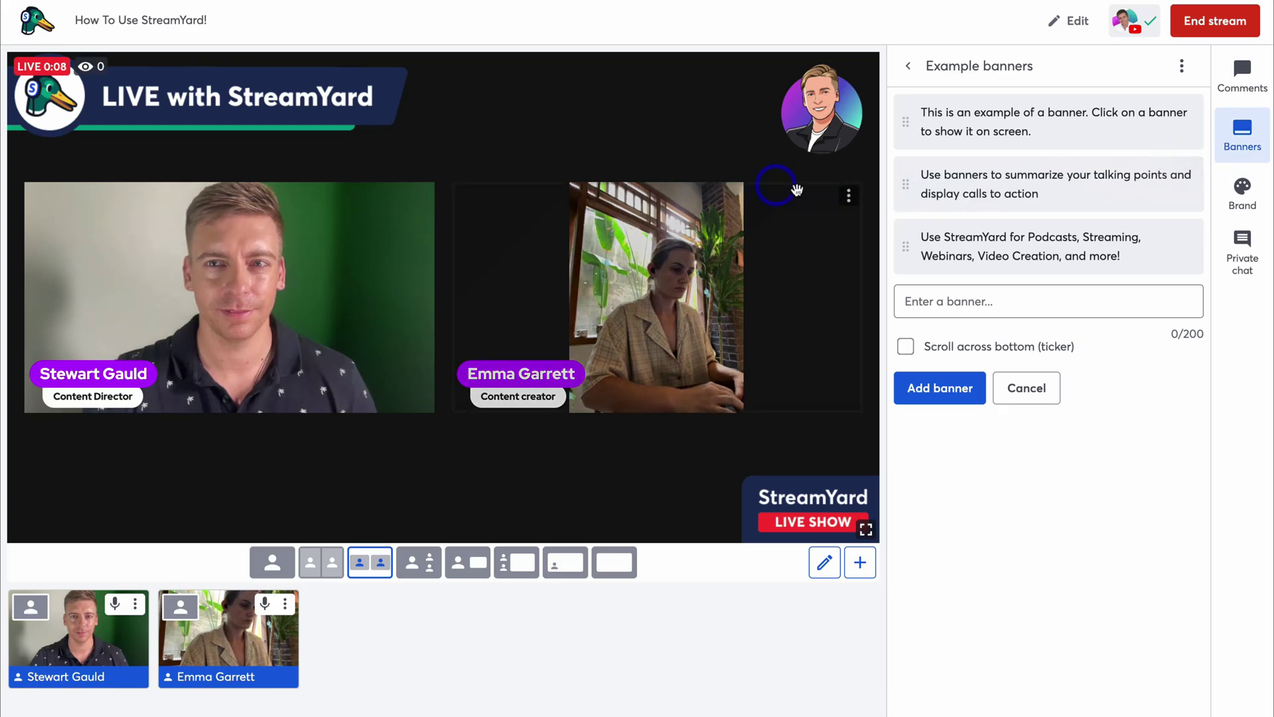
{"action": "left_click", "coordinate": [1245, 260]}
{"action": "left_click", "coordinate": [1235, 144]}
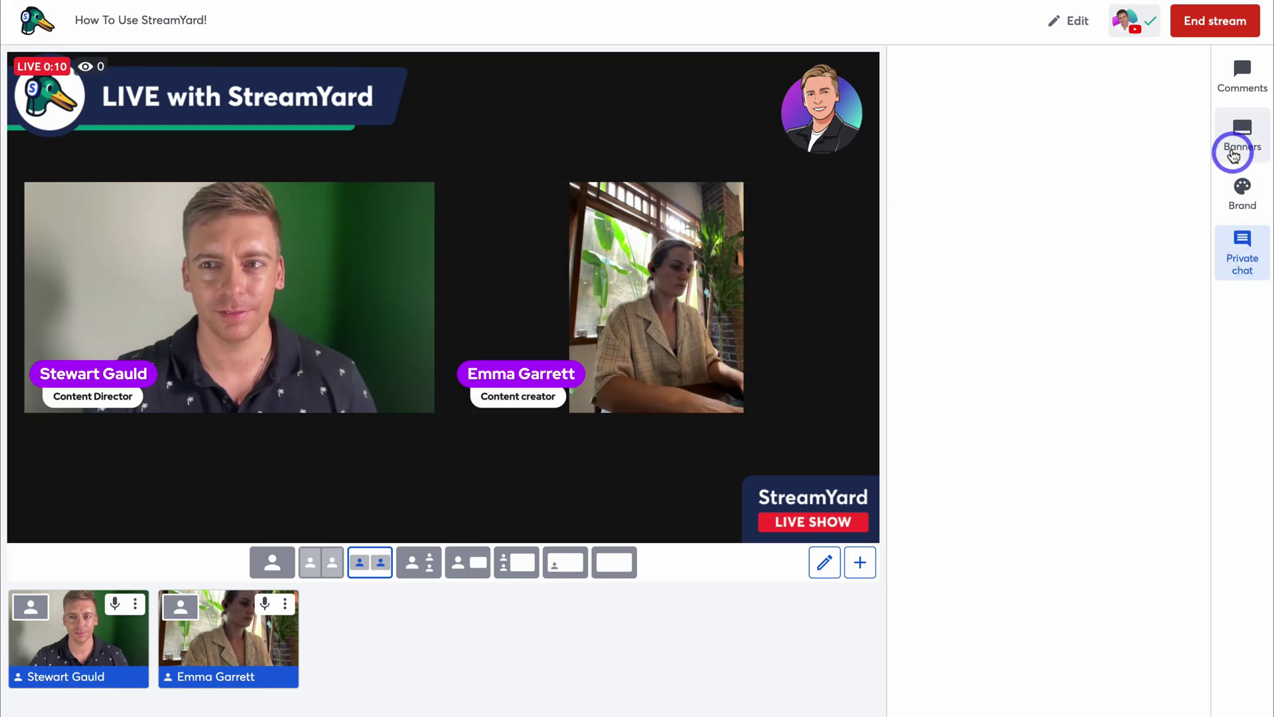
{"action": "left_click", "coordinate": [1236, 96]}
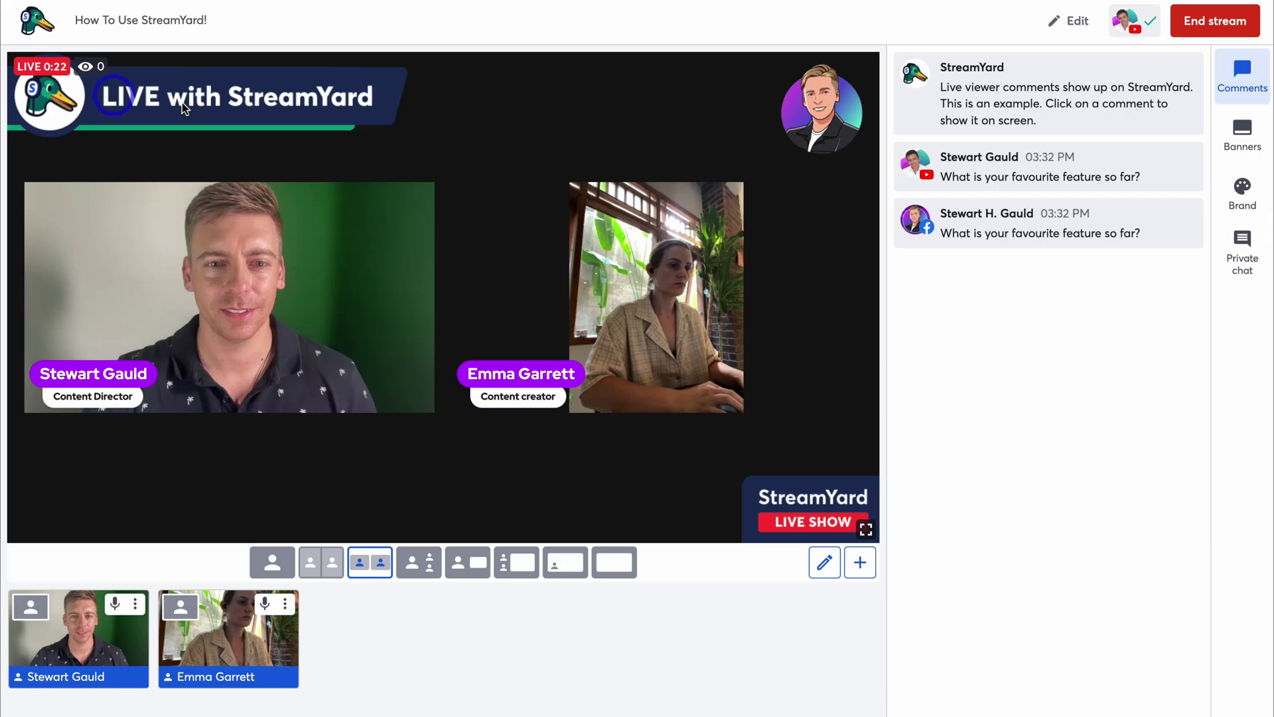
{"action": "left_click", "coordinate": [1194, 20]}
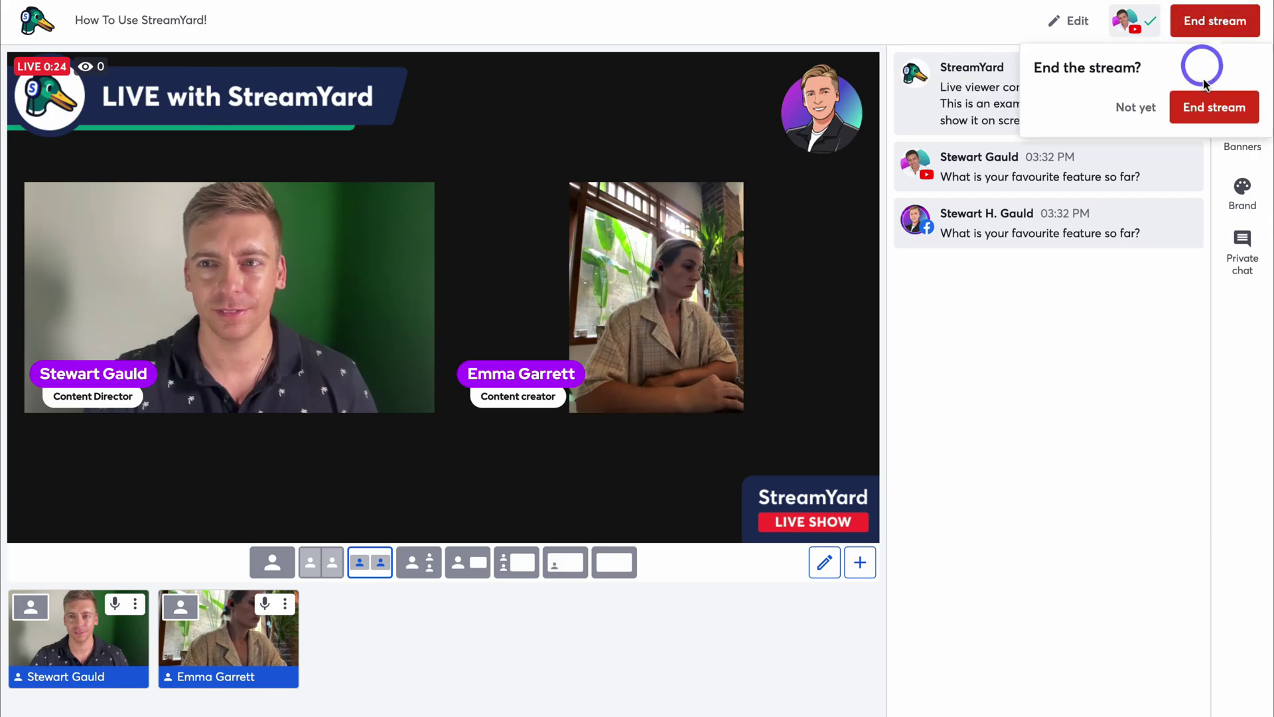
Step: Confirm ending the broadcast, rate it good, dismiss the feedback request, and return to the dashboard
{"action": "left_click", "coordinate": [1209, 107]}
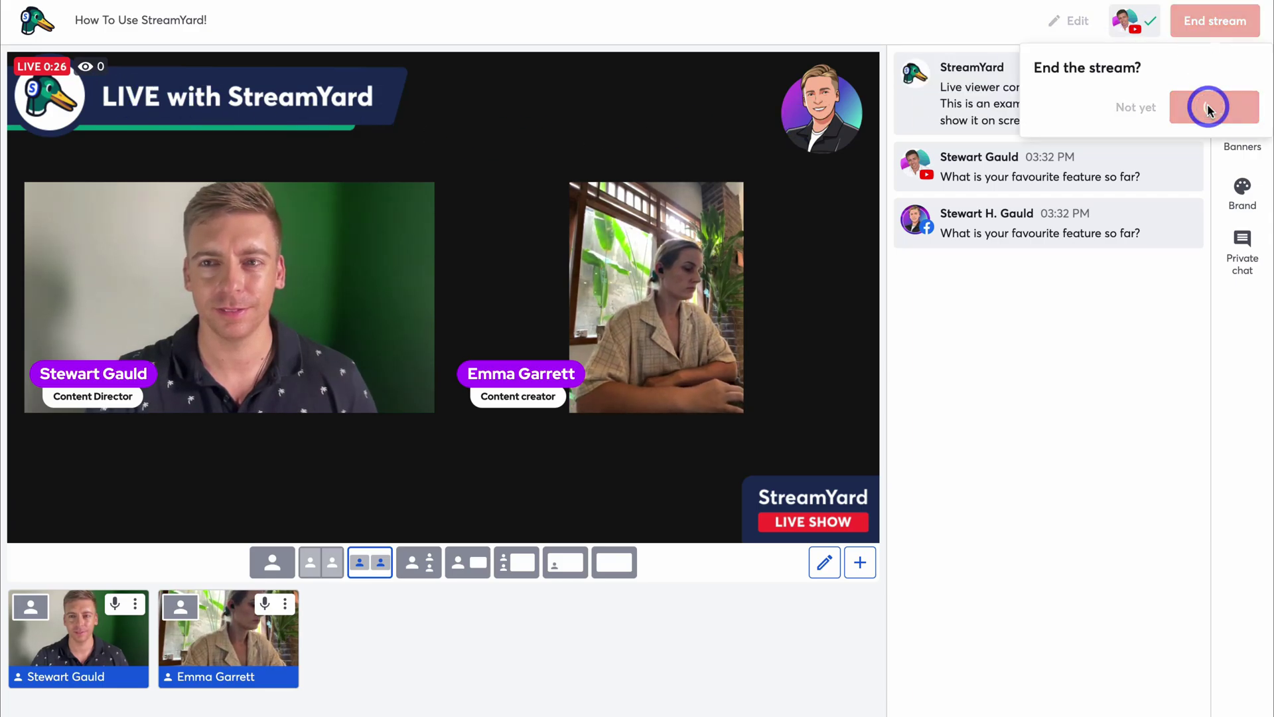
{"action": "left_click", "coordinate": [957, 244]}
{"action": "left_click", "coordinate": [483, 417]}
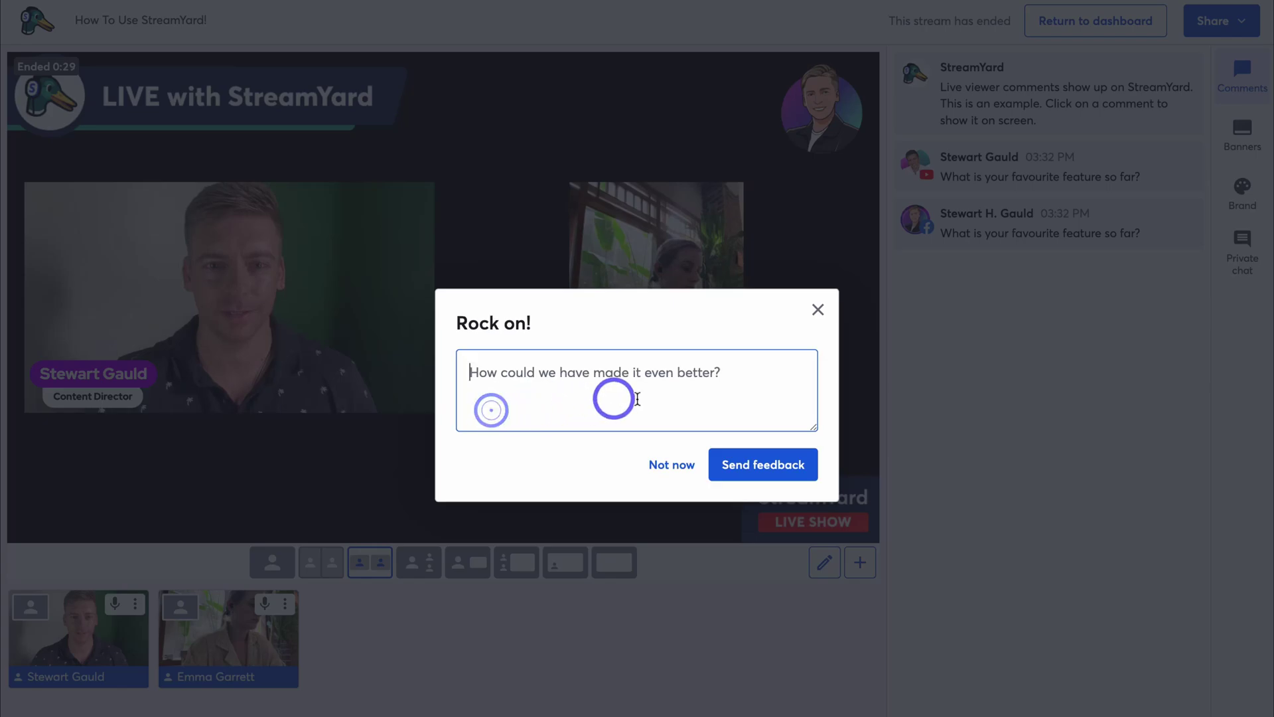
{"action": "left_click", "coordinate": [818, 312]}
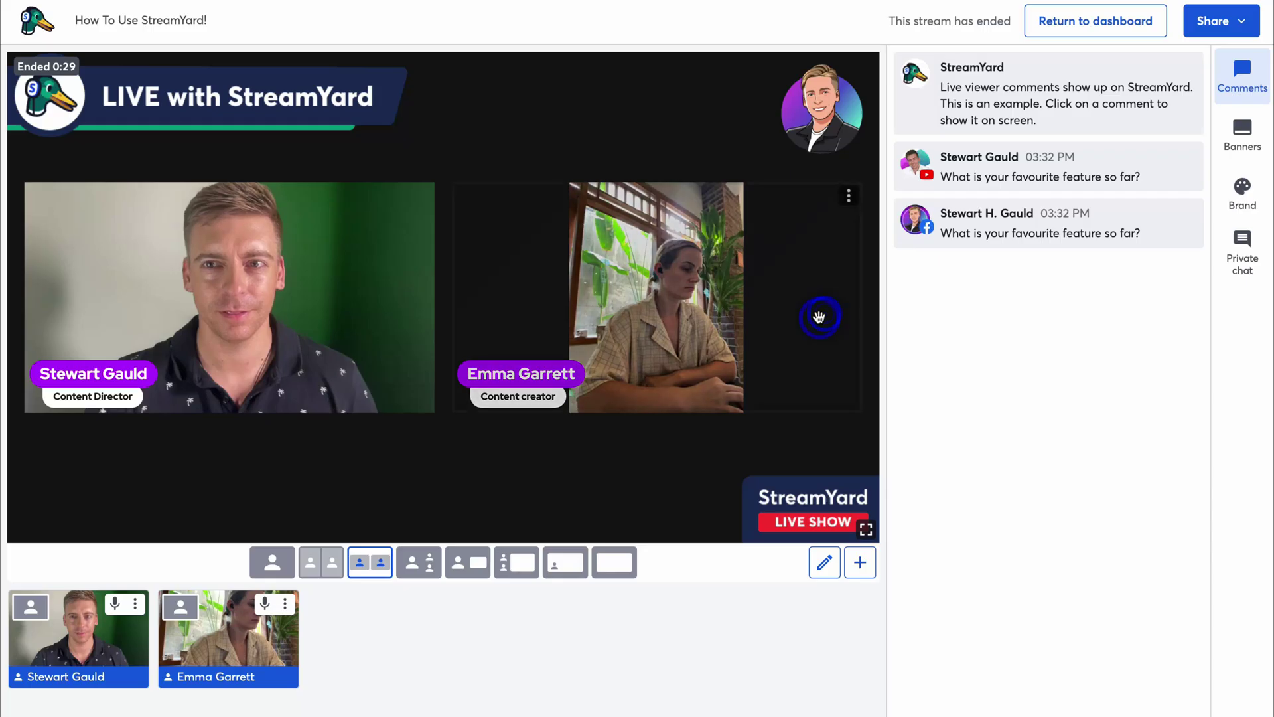
{"action": "left_click", "coordinate": [1236, 28]}
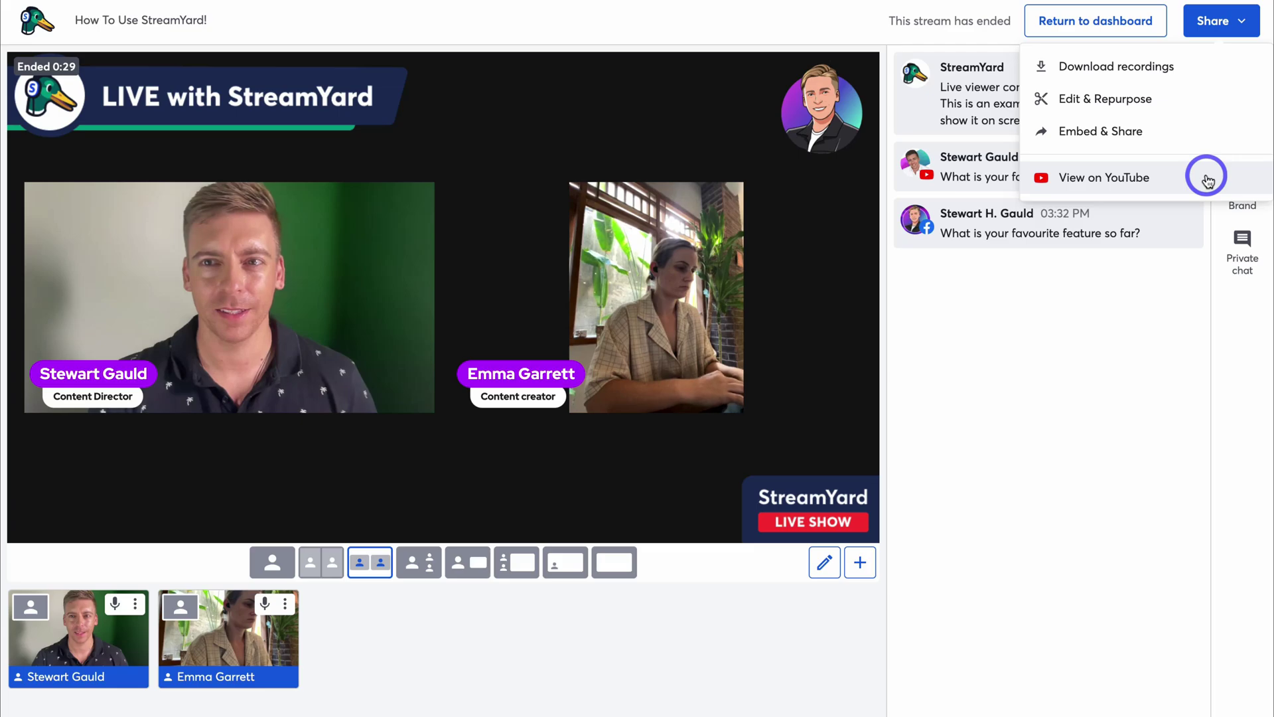
{"action": "left_click", "coordinate": [1105, 27]}
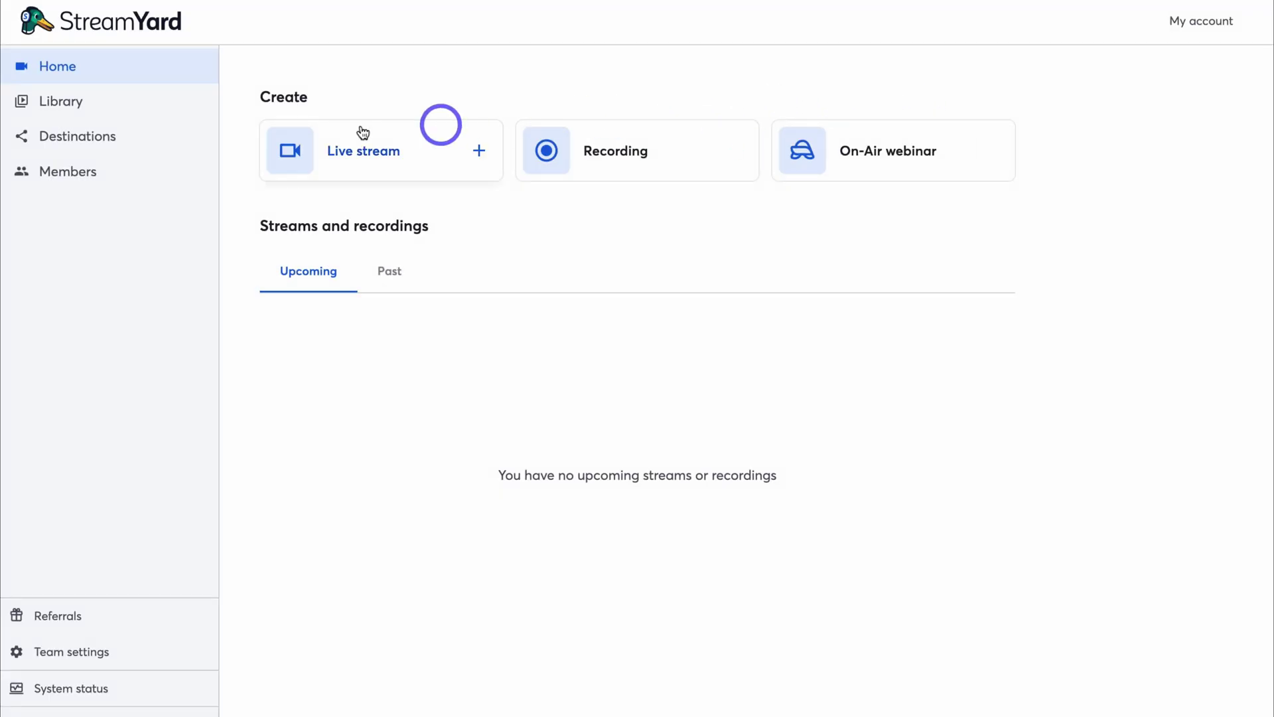
Step: Open the Library and view Edit & Repurpose for the newest 0:27 recording, then close it
{"action": "left_click", "coordinate": [153, 112]}
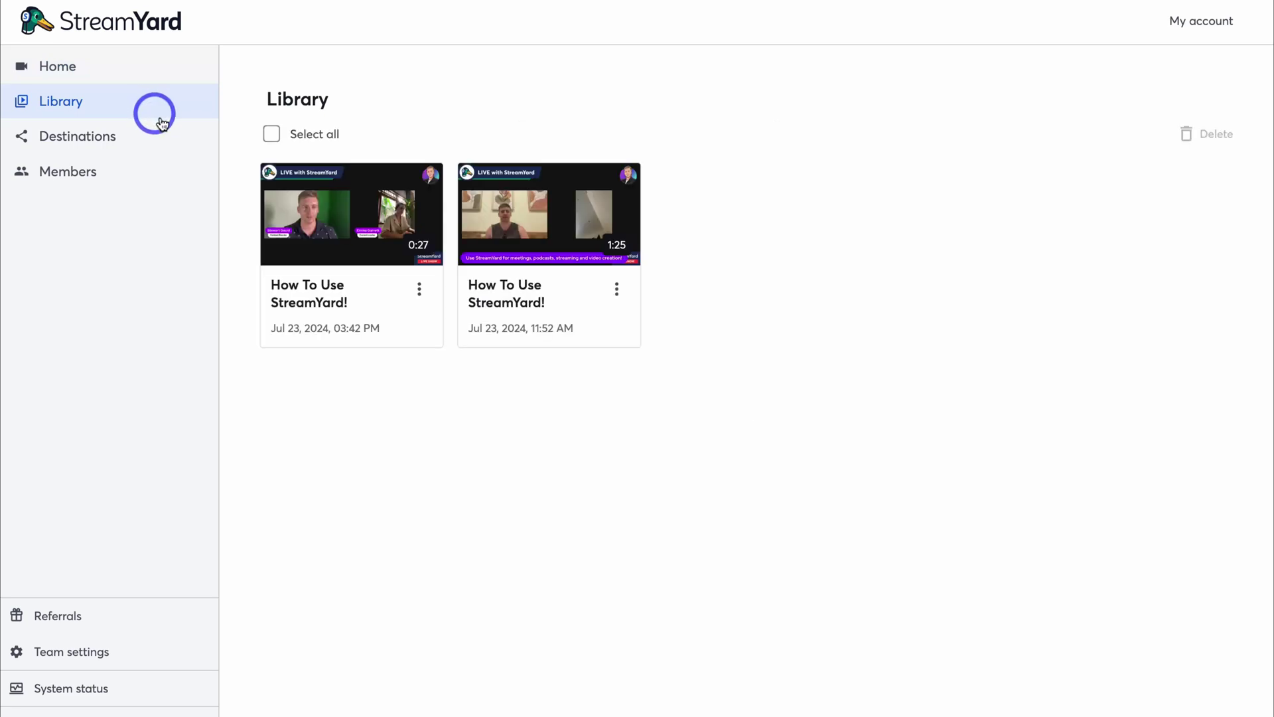
{"action": "left_click", "coordinate": [418, 288]}
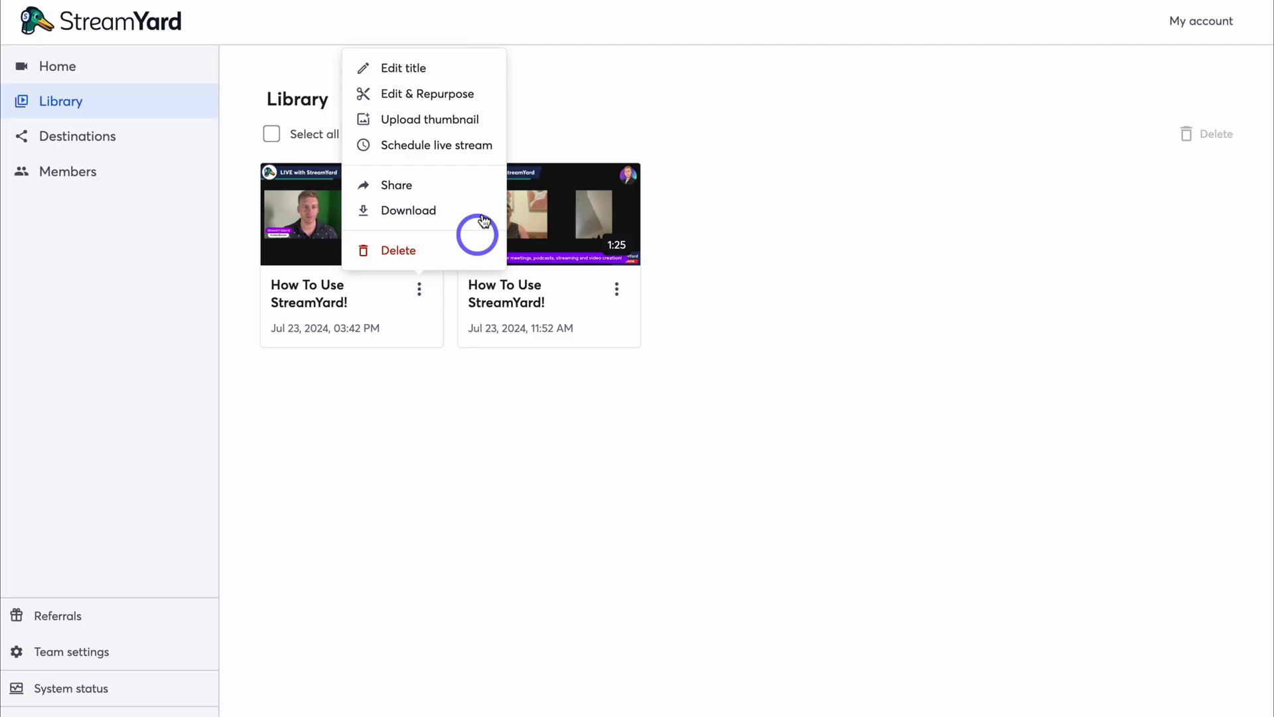
{"action": "left_click", "coordinate": [470, 93]}
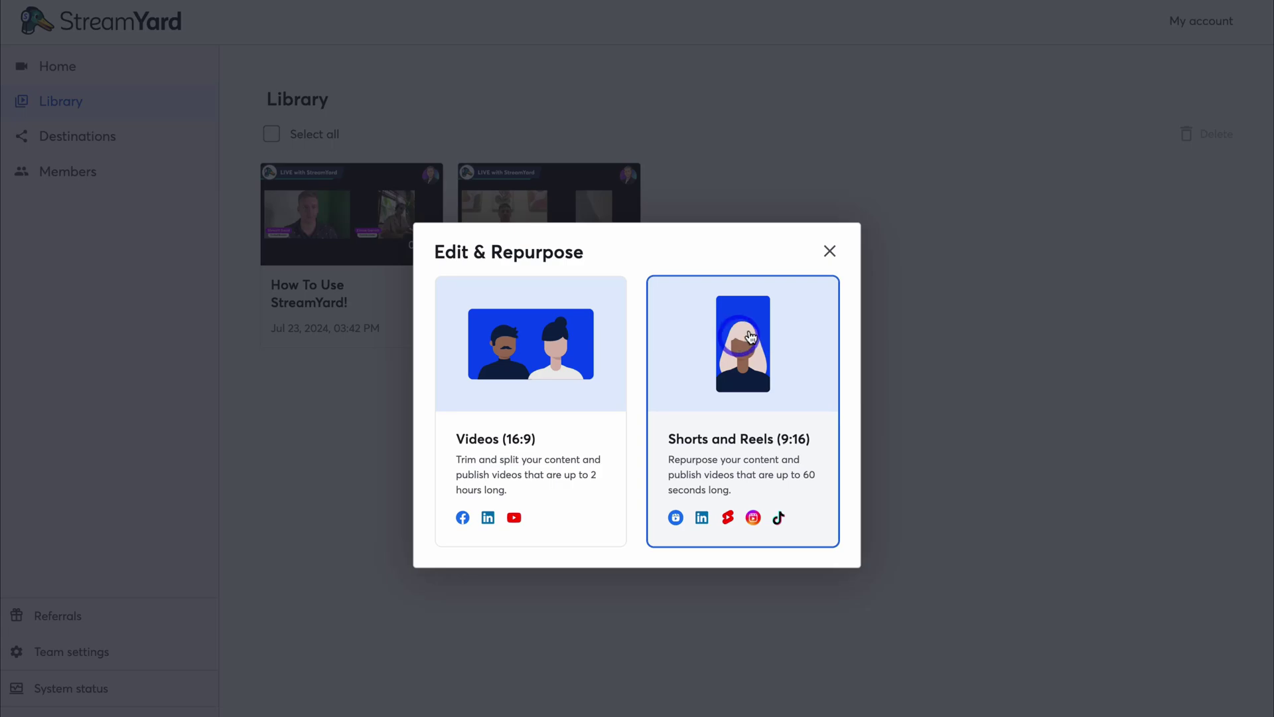
{"action": "left_click", "coordinate": [829, 253]}
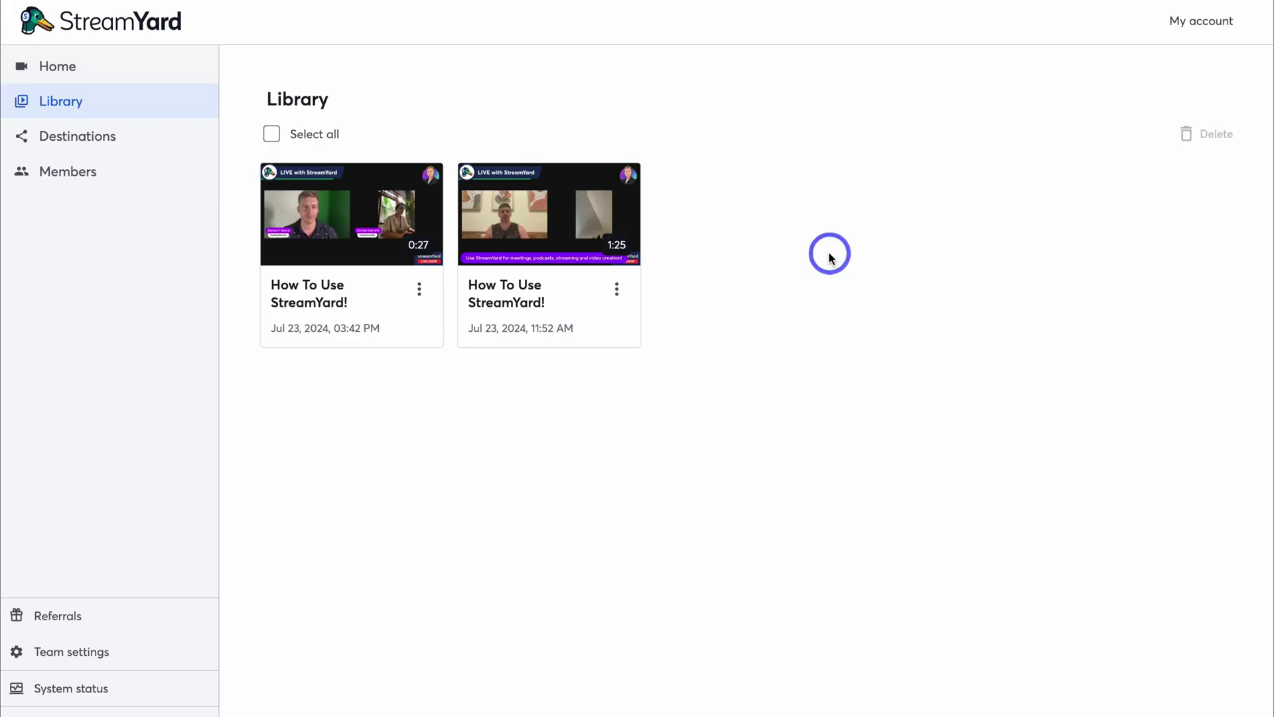